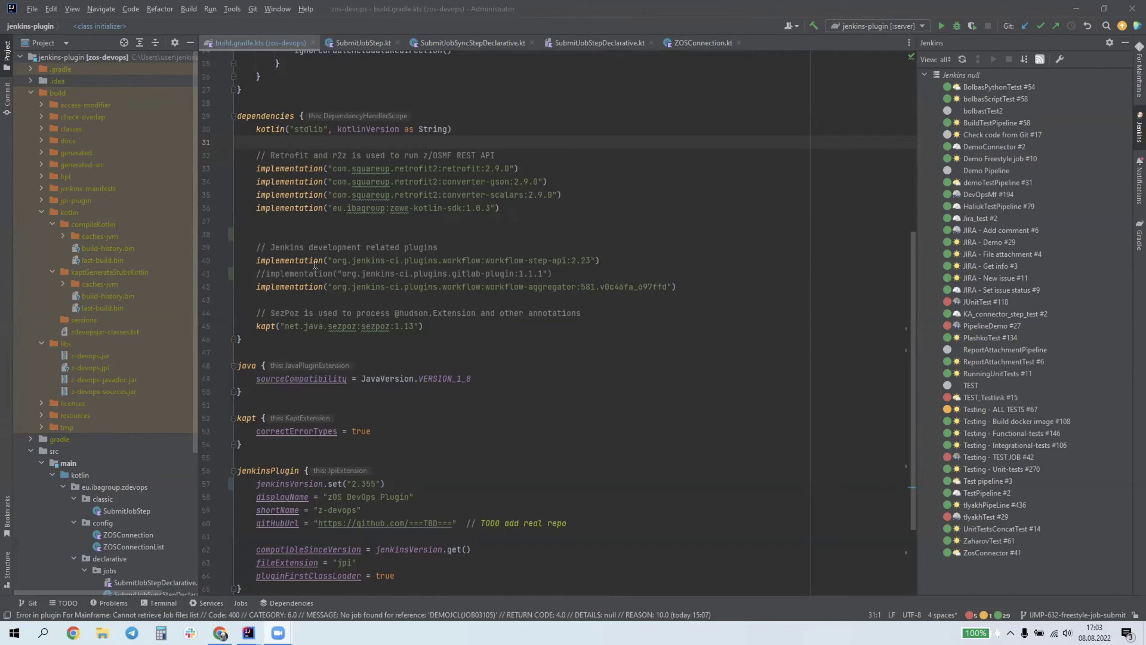
Review the dependencies and jenkinsPlugin settings in build.gradle.kts and select z-devops.jpi in the build/libs folder
{"action": "scroll", "coordinate": [520, 302], "scroll_direction": "down", "scroll_amount": 2}
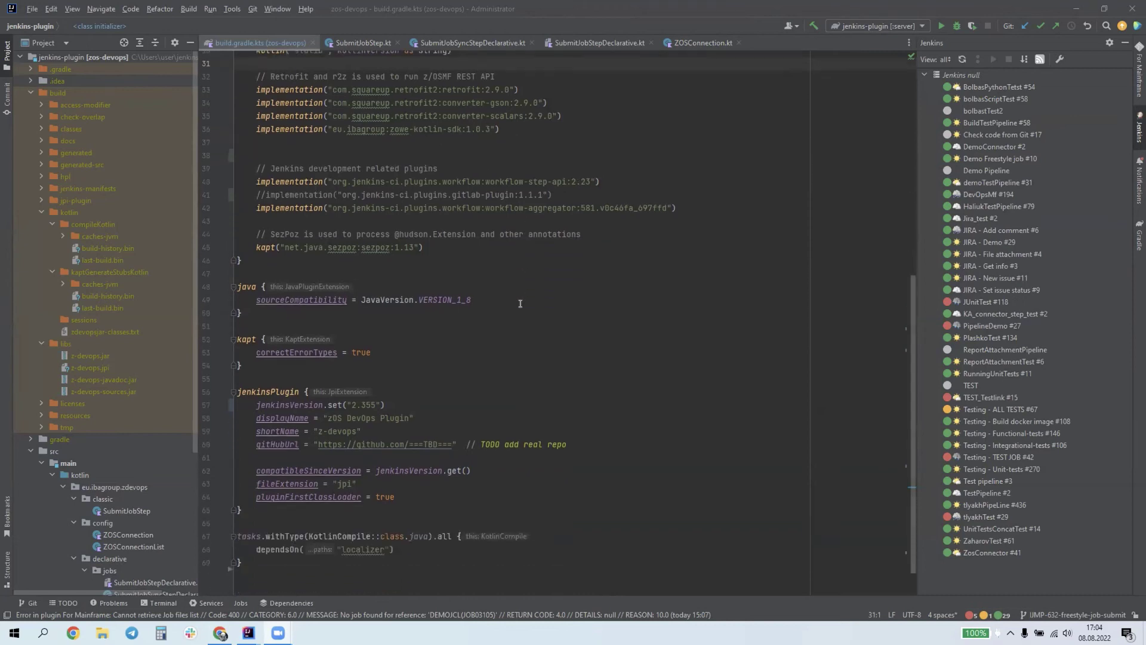
{"action": "scroll", "coordinate": [520, 303], "scroll_direction": "up", "scroll_amount": 2}
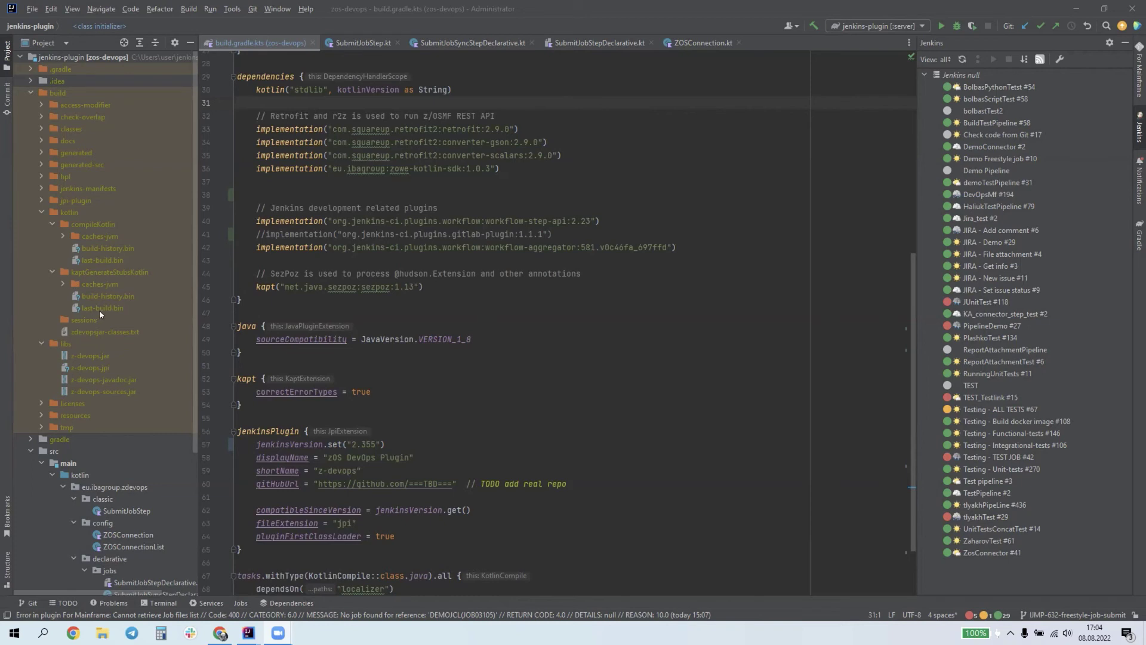
{"action": "left_click", "coordinate": [71, 367]}
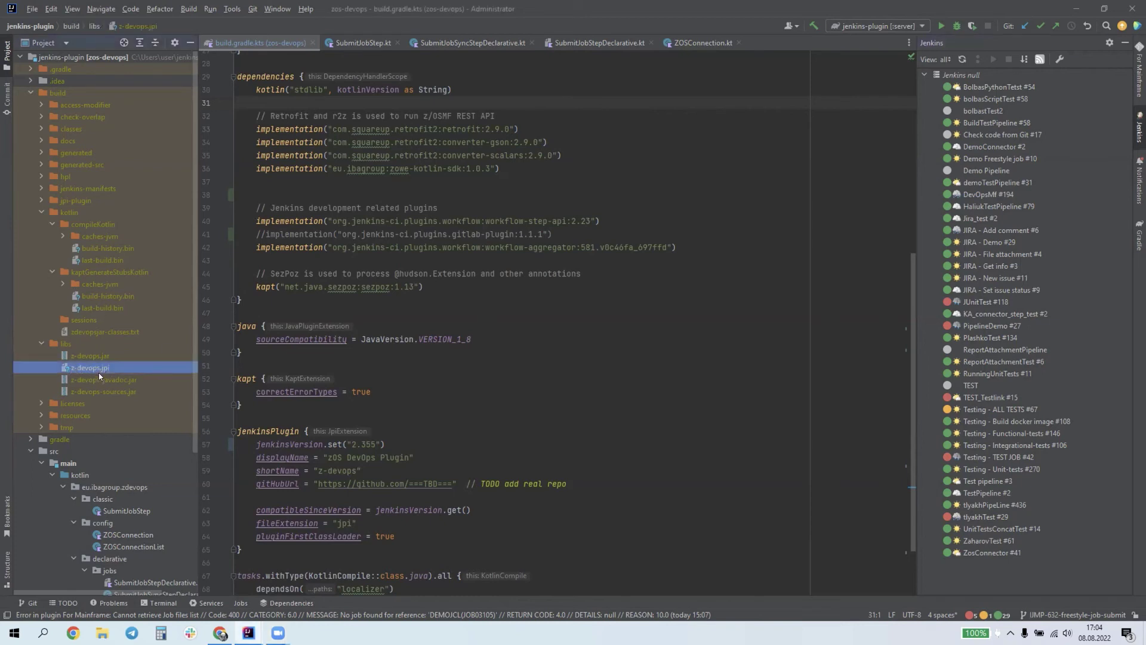
Switch to Jenkins in Chrome and open the plugin manager's advanced settings at the Deploy Plugin section
{"action": "left_click", "coordinate": [230, 634]}
{"action": "left_click", "coordinate": [166, 6]}
{"action": "left_click", "coordinate": [107, 9]}
{"action": "left_click", "coordinate": [57, 264]}
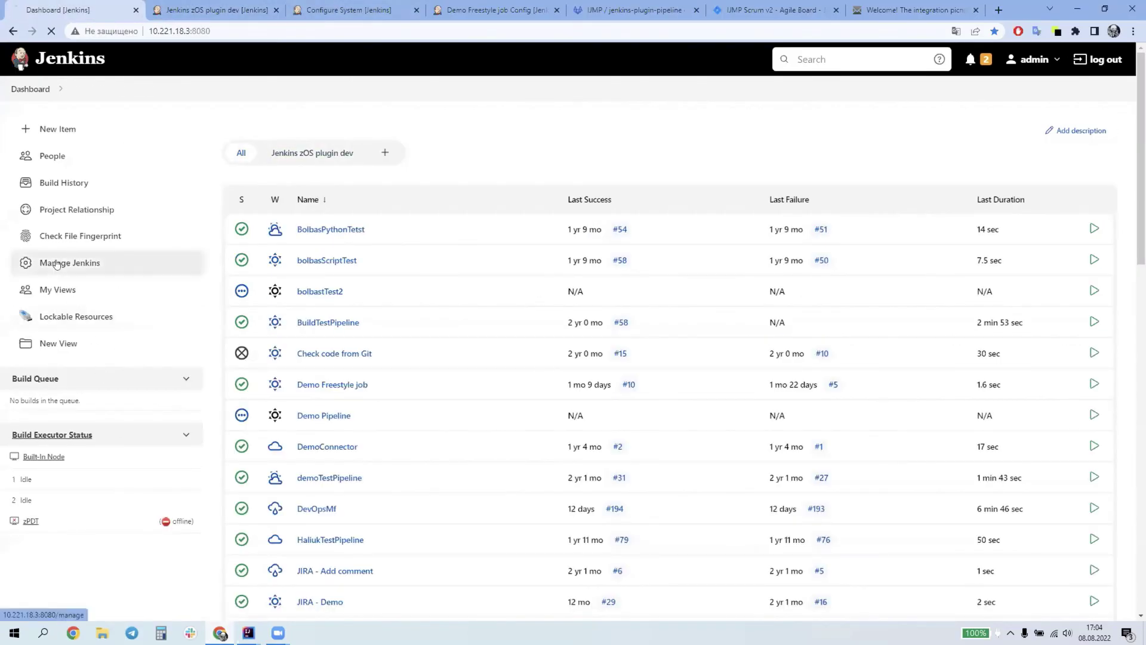
{"action": "scroll", "coordinate": [341, 264], "scroll_direction": "down", "scroll_amount": 2}
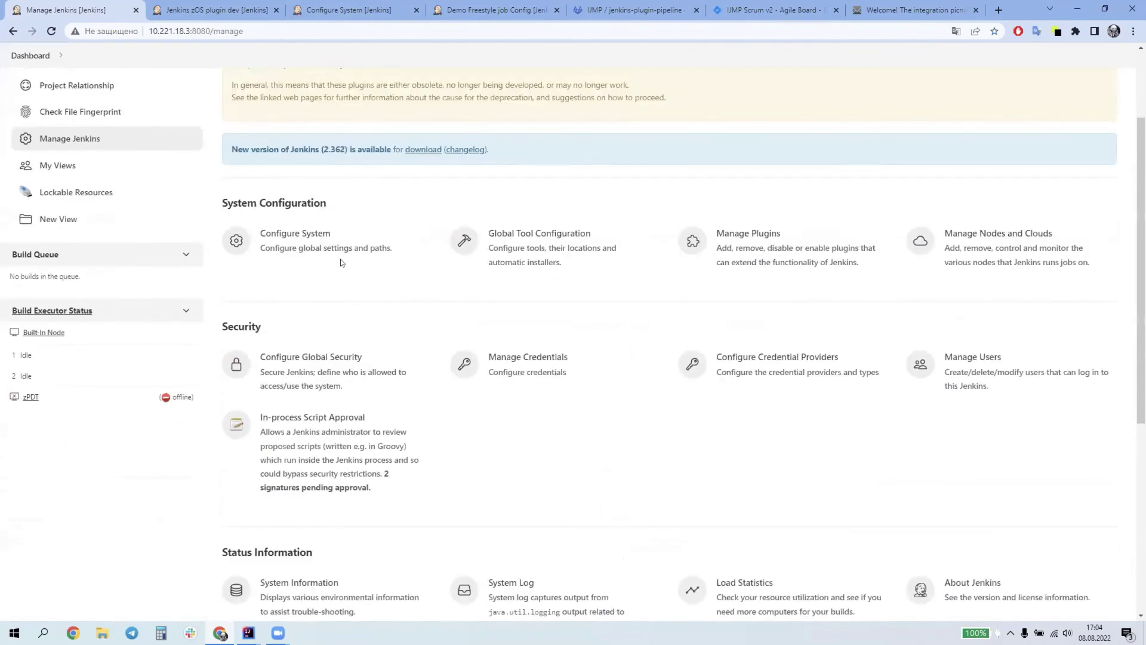
{"action": "left_click", "coordinate": [556, 396]}
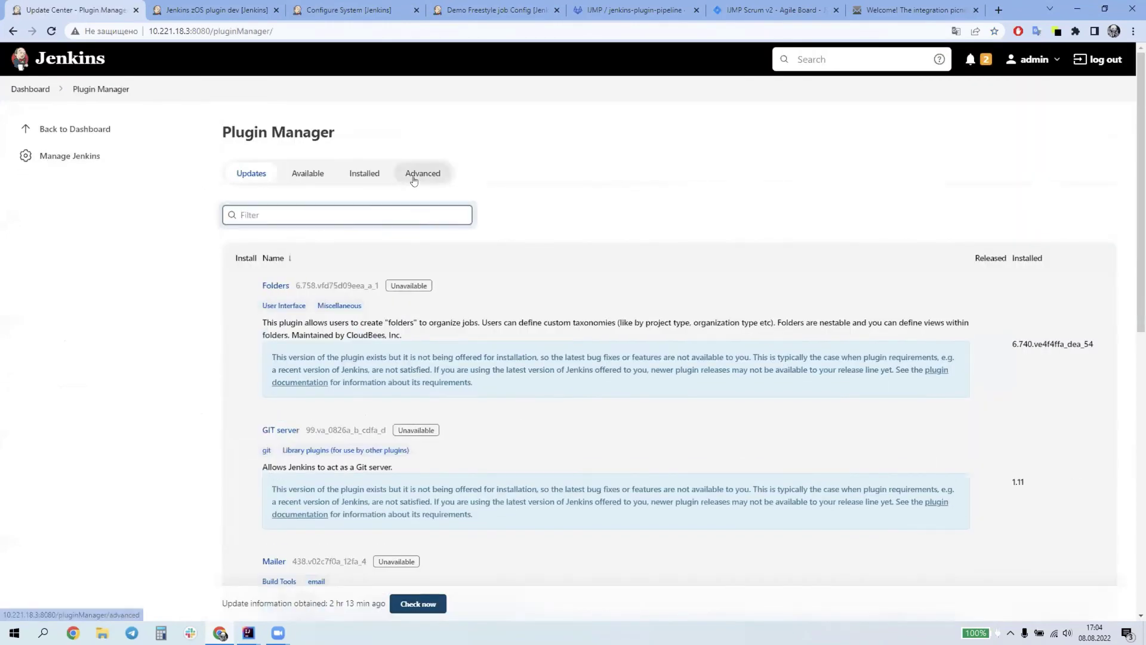
{"action": "left_click", "coordinate": [414, 181]}
{"action": "scroll", "coordinate": [307, 326], "scroll_direction": "down", "scroll_amount": 8}
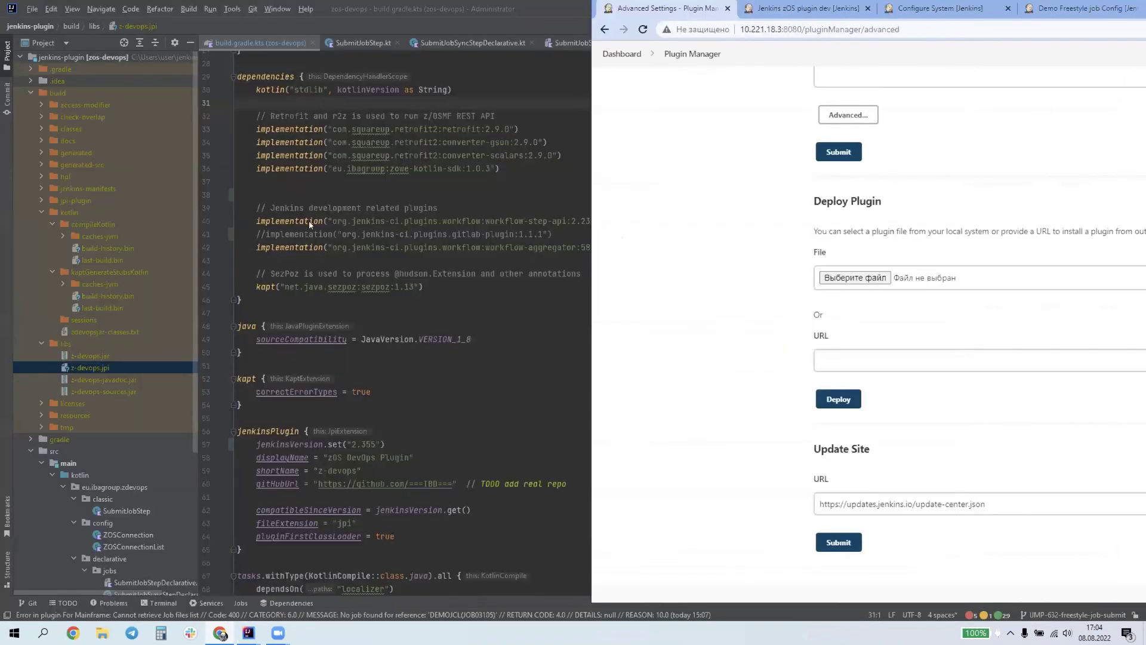
Place the browser beside the IDE and deploy z-devops.jpi from the project's build/libs folder as a Jenkins plugin
{"action": "key", "text": "super+Right"}
{"action": "left_click", "coordinate": [328, 235]}
{"action": "left_click_drag", "start_coordinate": [90, 363], "coordinate": [729, 372]}
{"action": "left_click", "coordinate": [618, 495]}
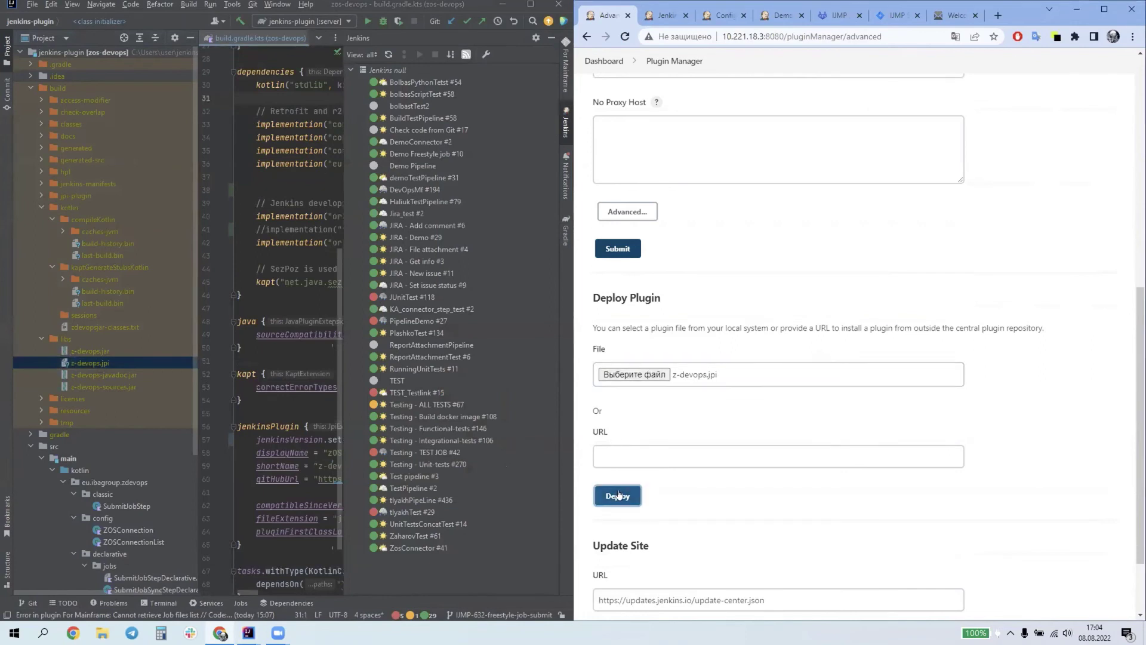
Maximize the browser, check the z-devops installation status and return to the Jenkins dashboard
{"action": "left_click", "coordinate": [1104, 11]}
{"action": "left_click_drag", "start_coordinate": [292, 180], "coordinate": [545, 192]}
{"action": "left_click", "coordinate": [418, 187]}
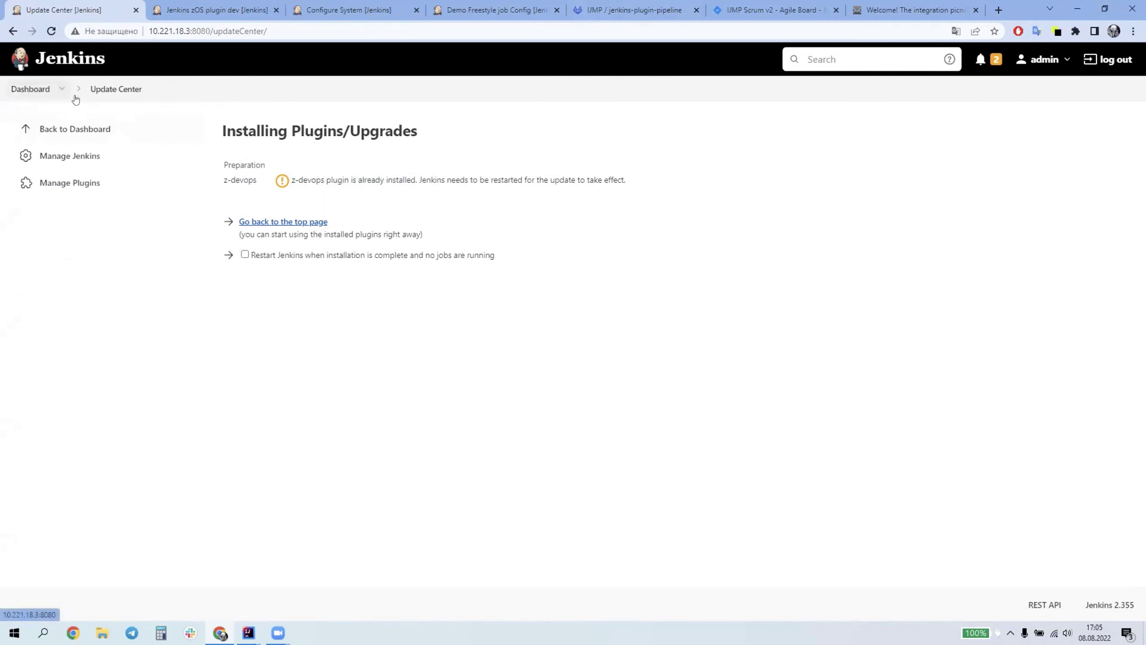
{"action": "left_click", "coordinate": [31, 91]}
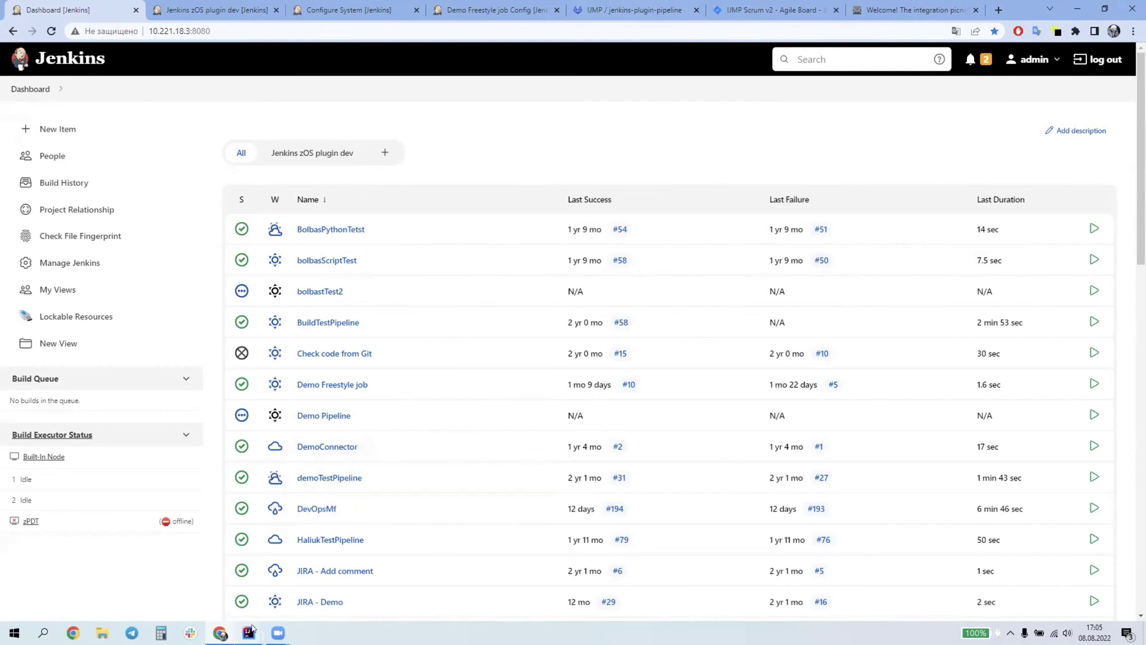
Open the Jenkinsfile of the jenkins-plugin-pipeline repository in GitLab
{"action": "mouse_move", "coordinate": [259, 629]}
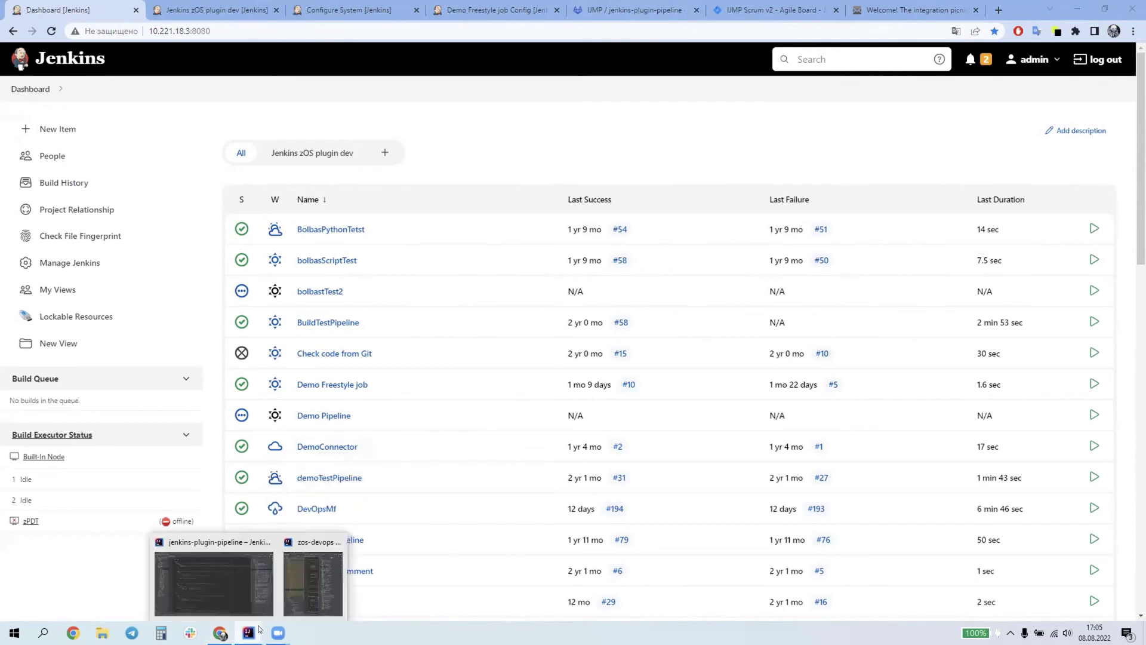
{"action": "left_click", "coordinate": [635, 4]}
{"action": "scroll", "coordinate": [464, 371], "scroll_direction": "down", "scroll_amount": 4}
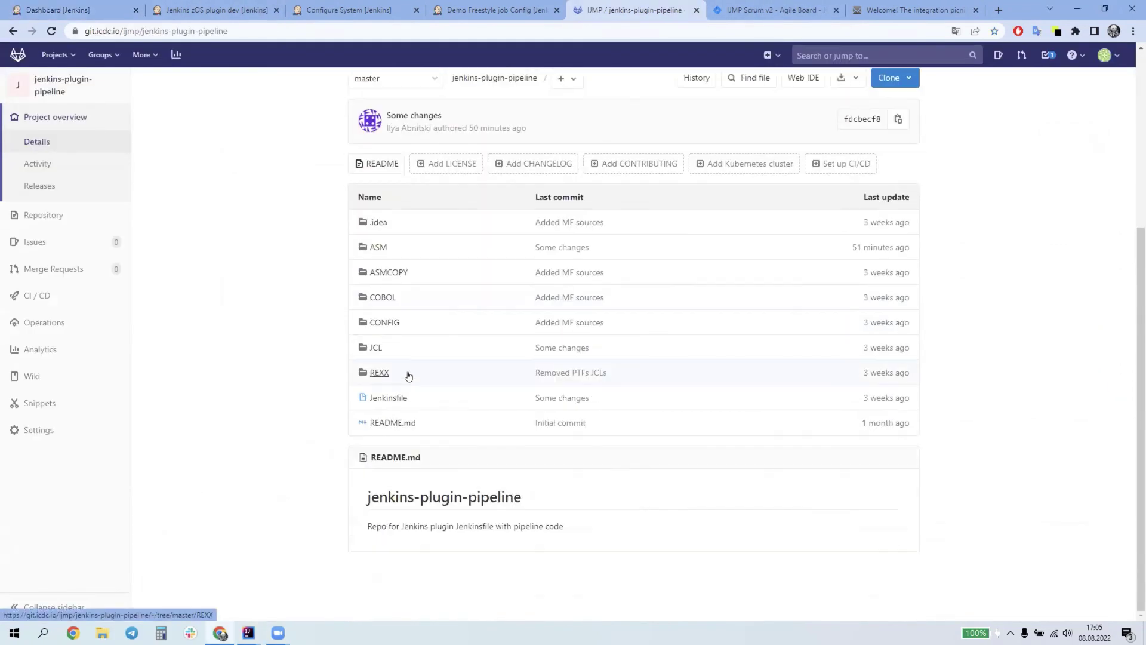
{"action": "left_click", "coordinate": [385, 402]}
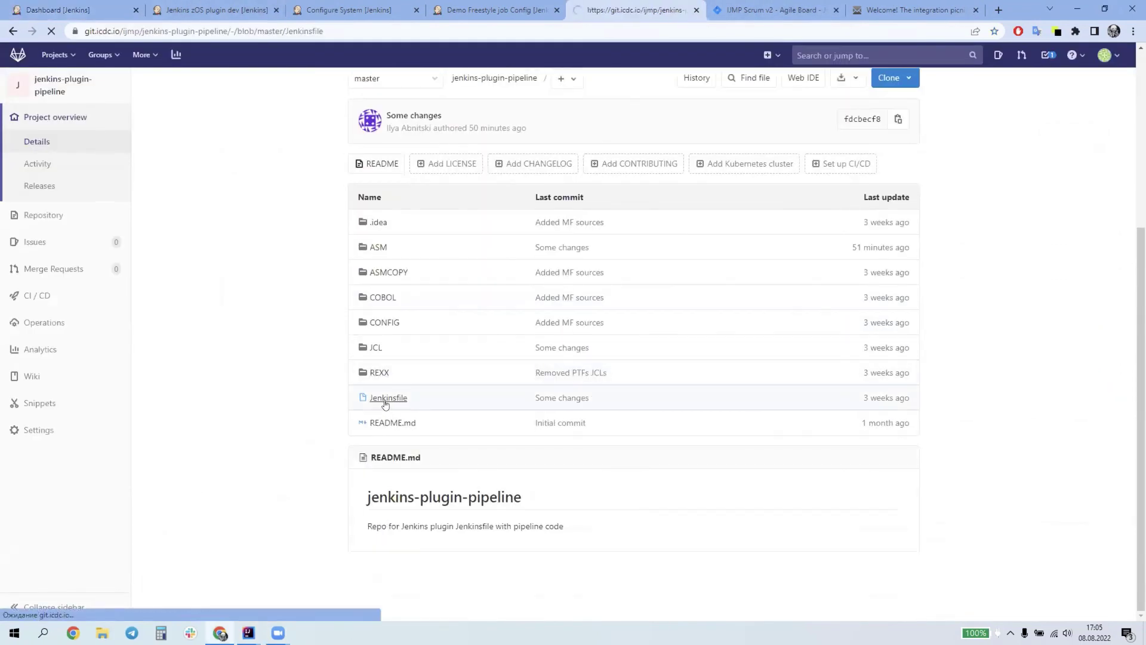
Examine the pipeline stages in the Jenkinsfile, starting with the GIT Checkout stage
{"action": "scroll", "coordinate": [372, 215], "scroll_direction": "down", "scroll_amount": 1}
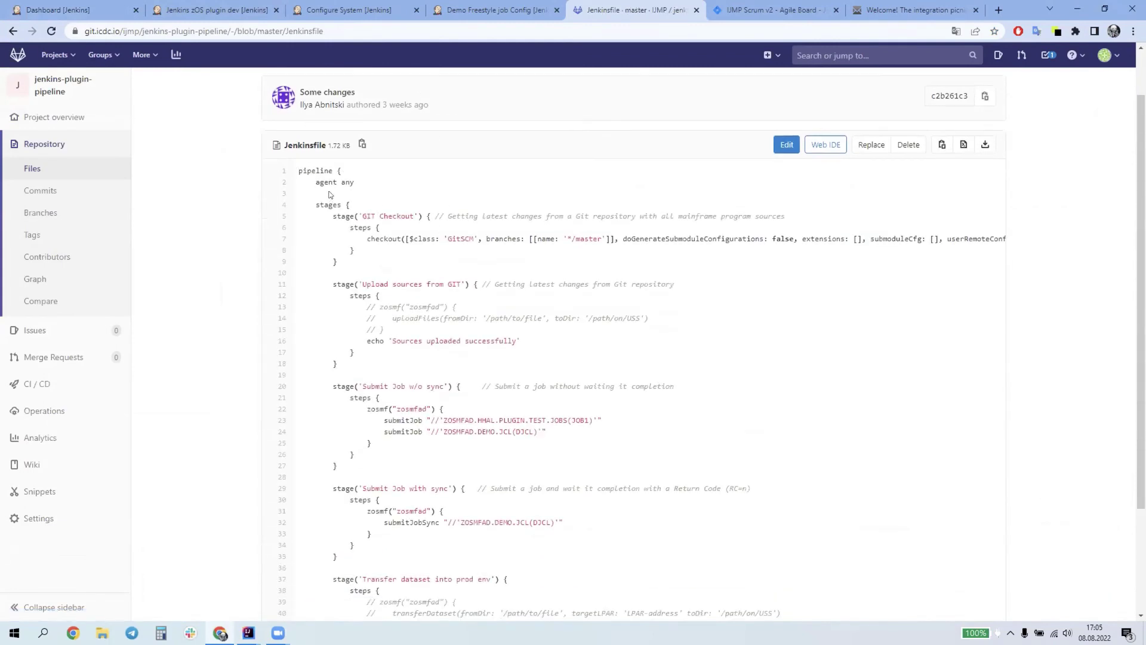
{"action": "scroll", "coordinate": [417, 254], "scroll_direction": "down", "scroll_amount": 2}
{"action": "scroll", "coordinate": [417, 253], "scroll_direction": "up", "scroll_amount": 1}
{"action": "scroll", "coordinate": [642, 281], "scroll_direction": "down", "scroll_amount": 1}
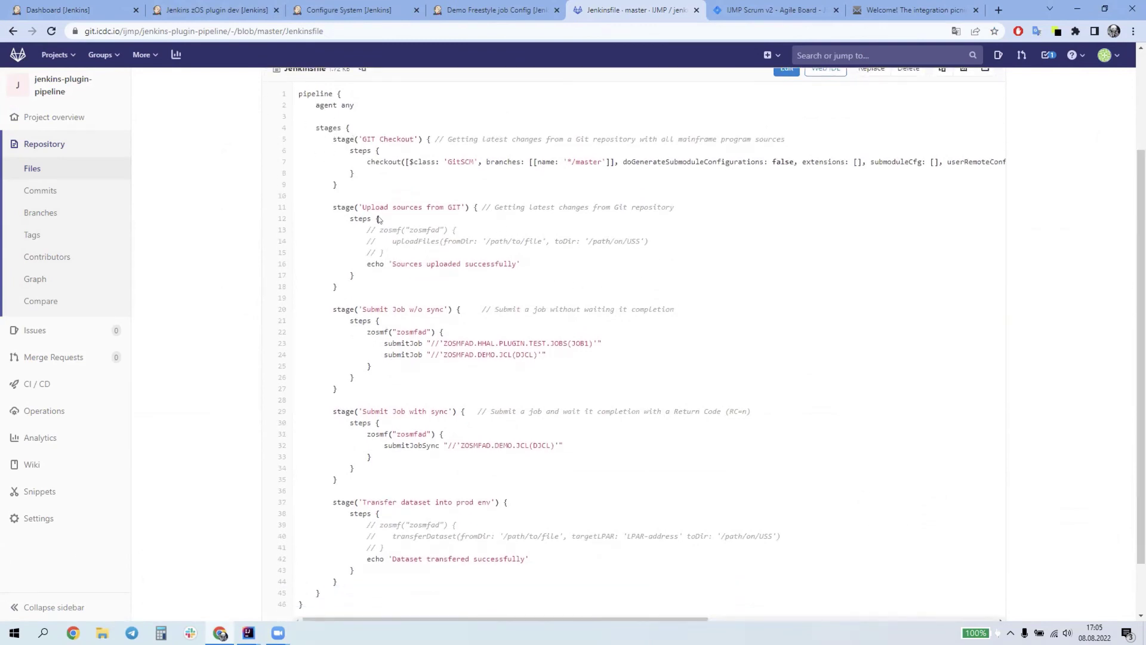
{"action": "triple_click", "coordinate": [332, 139]}
{"action": "left_click", "coordinate": [451, 196]}
{"action": "scroll", "coordinate": [463, 257], "scroll_direction": "up", "scroll_amount": 3}
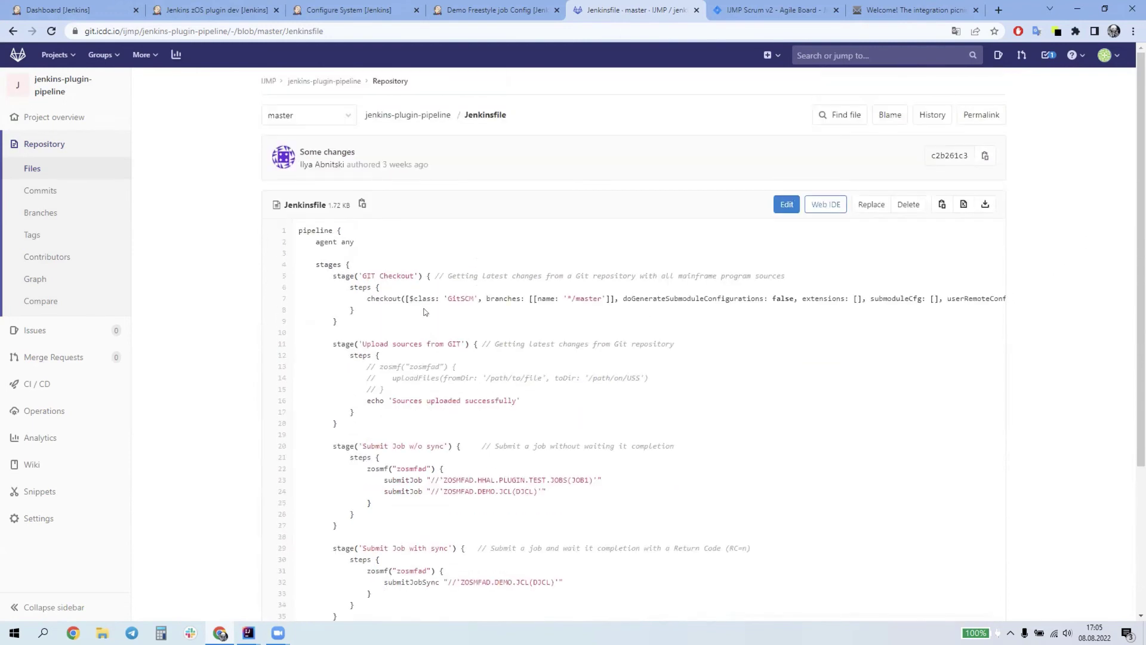
Open the repository root in a separate tab, inspect the ASAM1 source in the ASM folder and return to the root
{"action": "middle_click", "coordinate": [402, 116]}
{"action": "scroll", "coordinate": [463, 217], "scroll_direction": "down", "scroll_amount": 1}
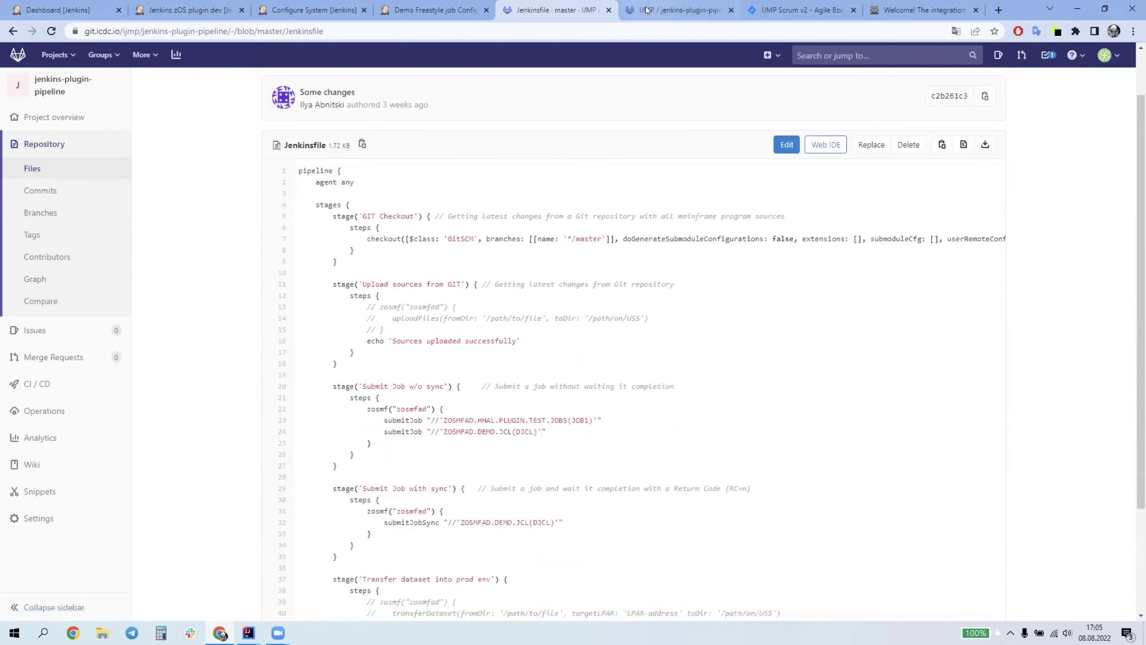
{"action": "key", "text": "ctrl+Tab"}
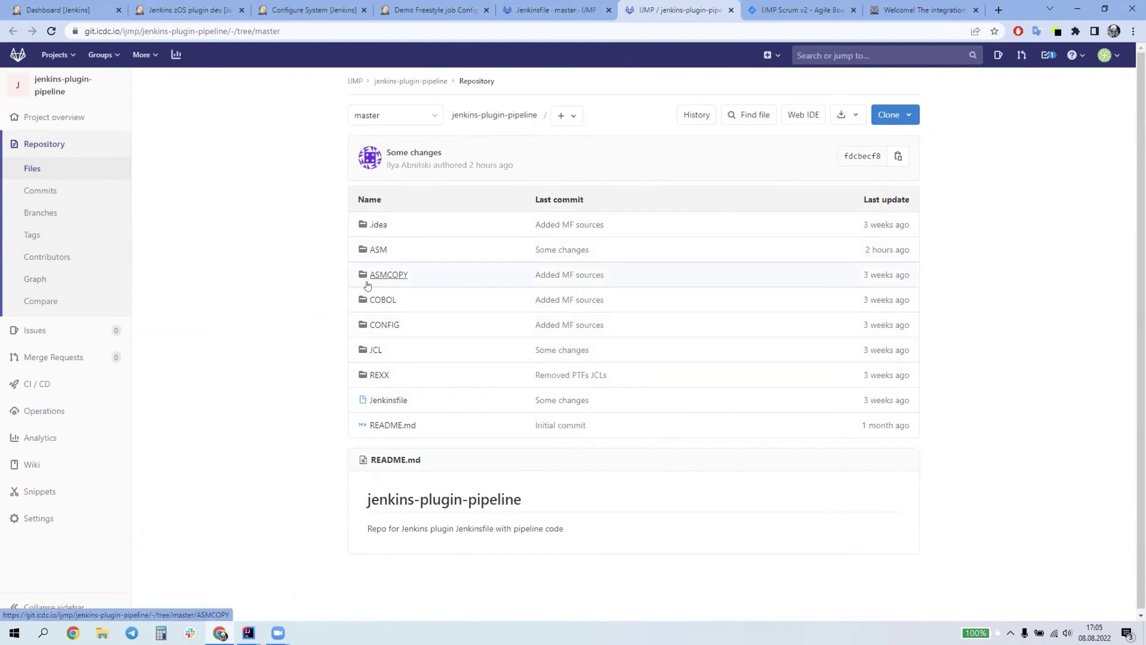
{"action": "left_click", "coordinate": [379, 254]}
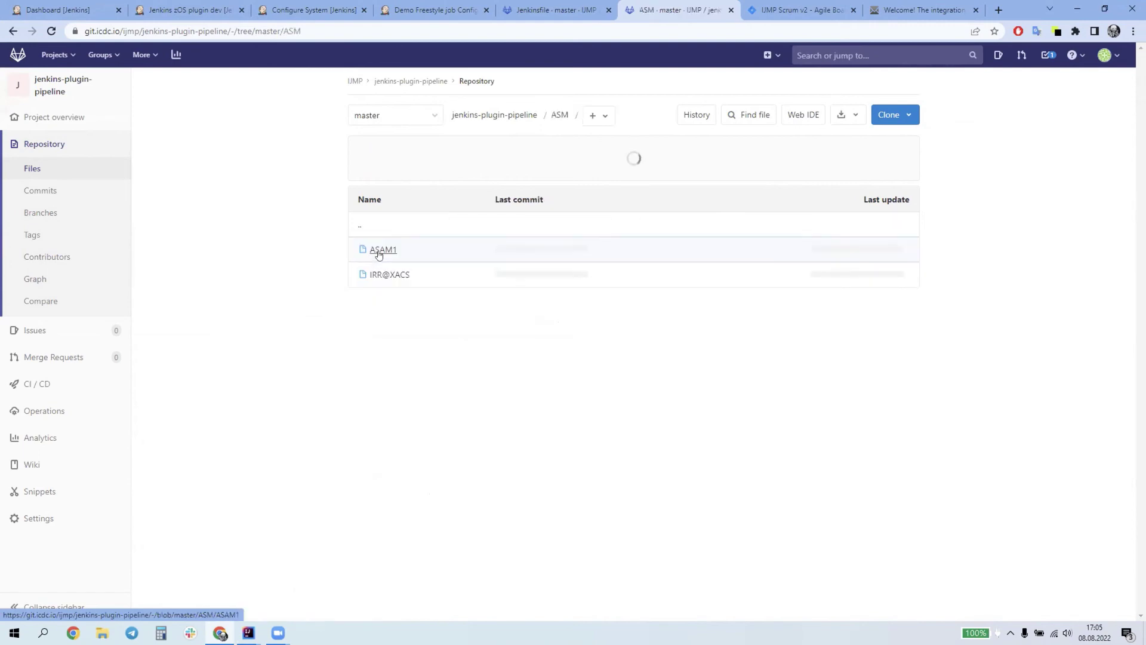
{"action": "left_click", "coordinate": [381, 250]}
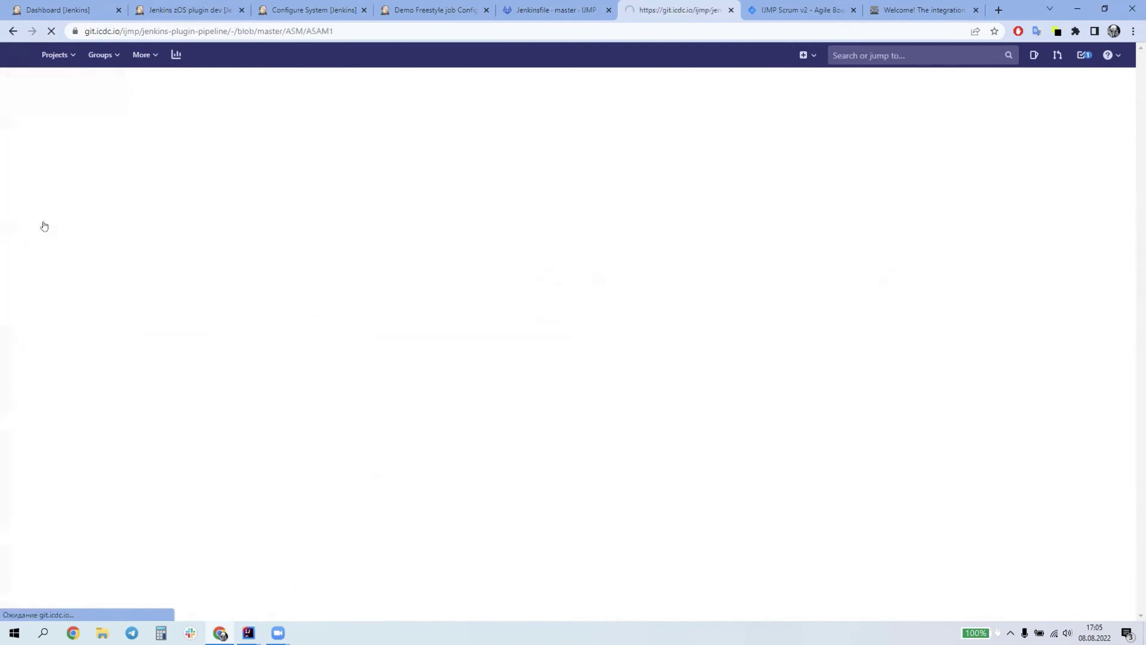
{"action": "scroll", "coordinate": [197, 120], "scroll_direction": "down", "scroll_amount": 4}
{"action": "left_click", "coordinate": [13, 31]}
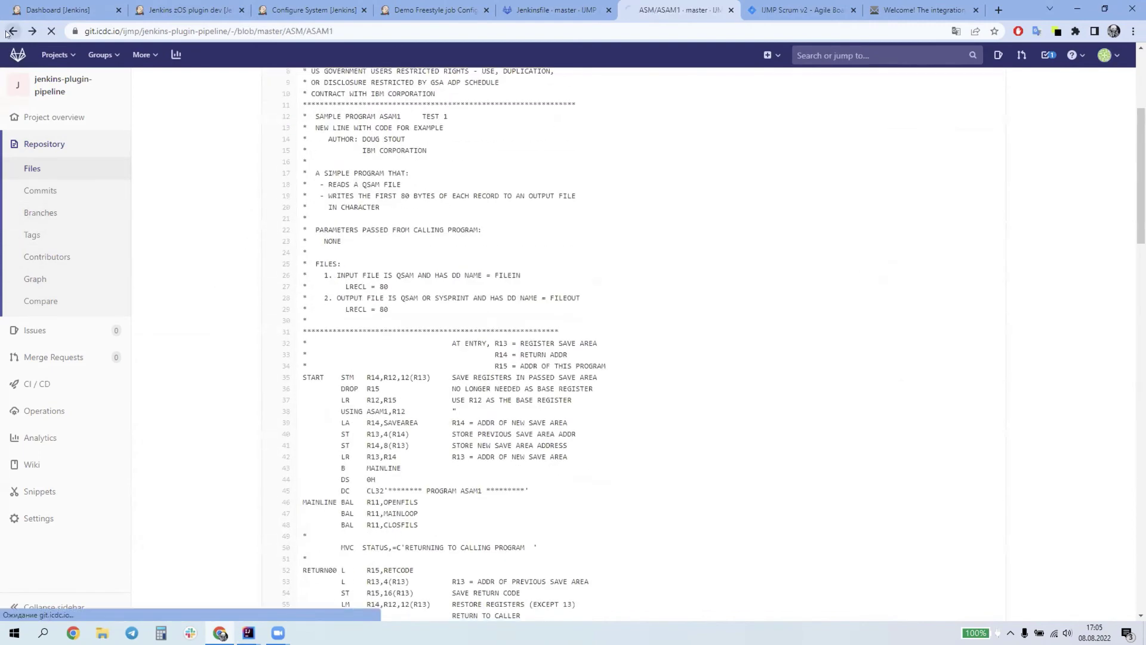
{"action": "left_click", "coordinate": [12, 31]}
Return to the Jenkinsfile and examine the zosmf block and its connection argument in the 'Upload sources from GIT' stage
{"action": "left_click", "coordinate": [552, 5]}
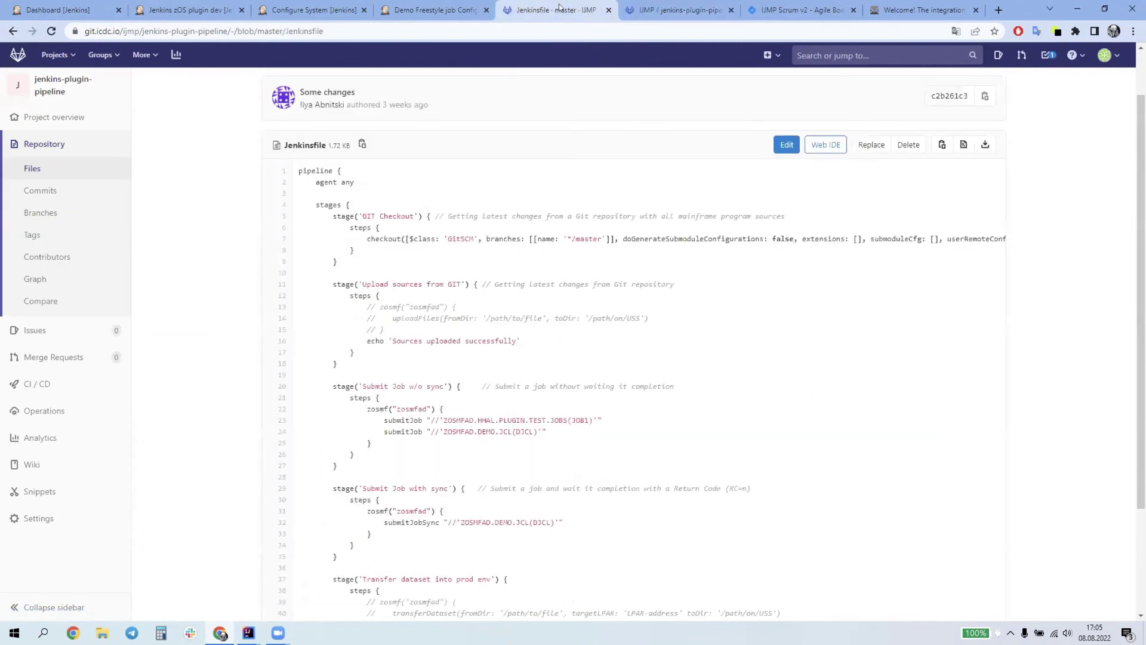
{"action": "scroll", "coordinate": [376, 217], "scroll_direction": "down", "scroll_amount": 1}
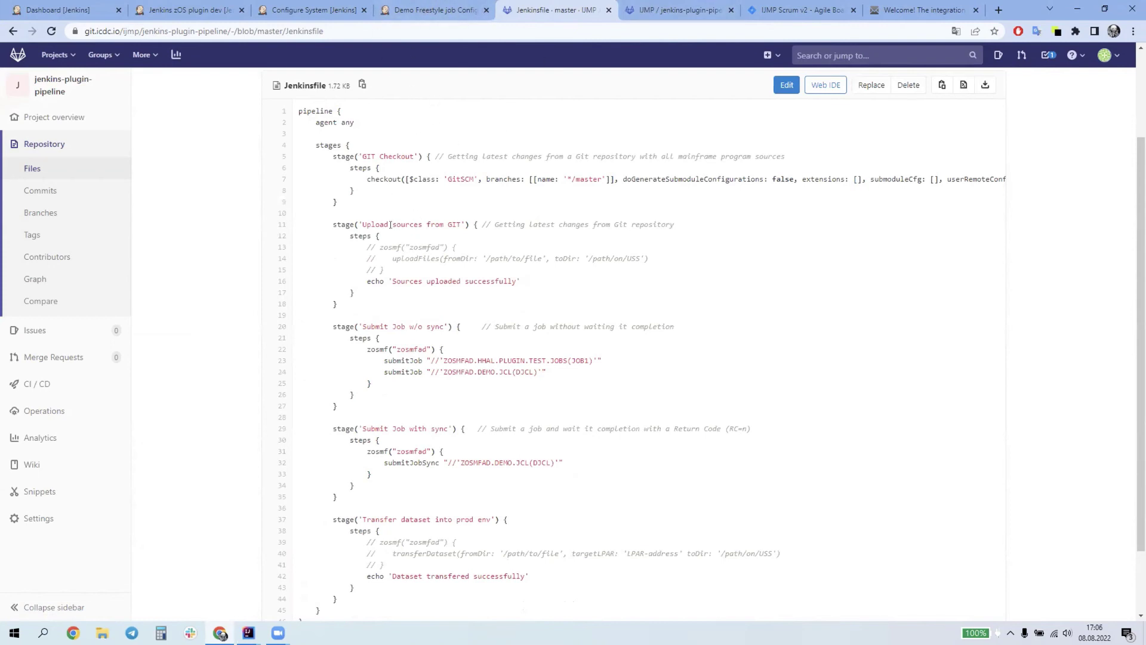
{"action": "scroll", "coordinate": [352, 179], "scroll_direction": "down", "scroll_amount": 1}
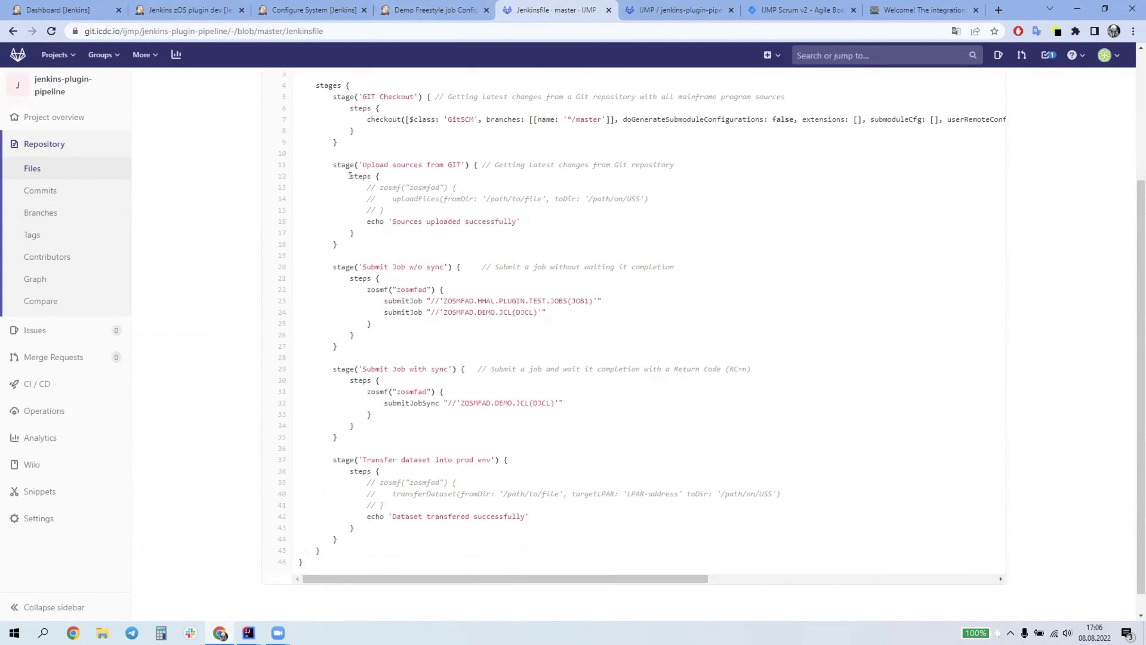
{"action": "left_click_drag", "start_coordinate": [367, 188], "coordinate": [422, 215]}
{"action": "left_click", "coordinate": [423, 221]}
{"action": "left_click_drag", "start_coordinate": [319, 161], "coordinate": [376, 176]}
{"action": "left_click", "coordinate": [368, 229]}
{"action": "left_click_drag", "start_coordinate": [366, 187], "coordinate": [454, 197]}
{"action": "left_click", "coordinate": [387, 188]}
{"action": "left_click_drag", "start_coordinate": [409, 187], "coordinate": [440, 188]}
{"action": "left_click", "coordinate": [411, 197]}
{"action": "left_click_drag", "start_coordinate": [409, 188], "coordinate": [440, 188]}
Go to the z/OS Connection List in the Jenkins system configuration and examine the connection's name
{"action": "left_click", "coordinate": [409, 9]}
{"action": "left_click", "coordinate": [319, 10]}
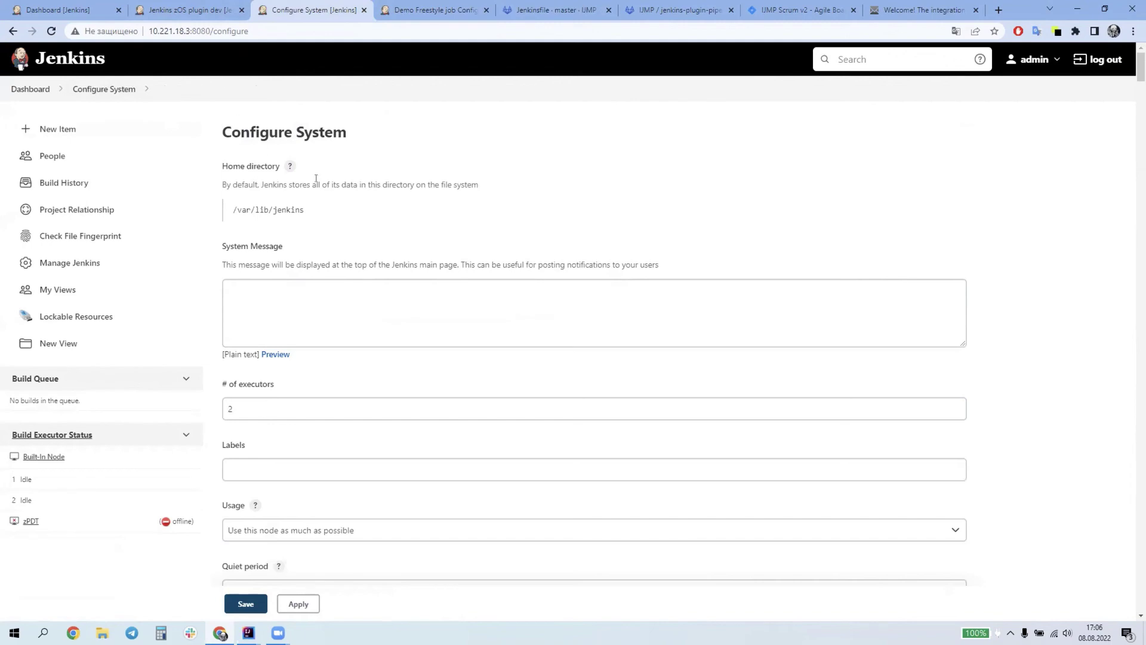
{"action": "scroll", "coordinate": [312, 173], "scroll_direction": "down", "scroll_amount": 2}
{"action": "scroll", "coordinate": [312, 169], "scroll_direction": "up", "scroll_amount": 2}
{"action": "left_click_drag", "start_coordinate": [1140, 65], "coordinate": [1140, 591]}
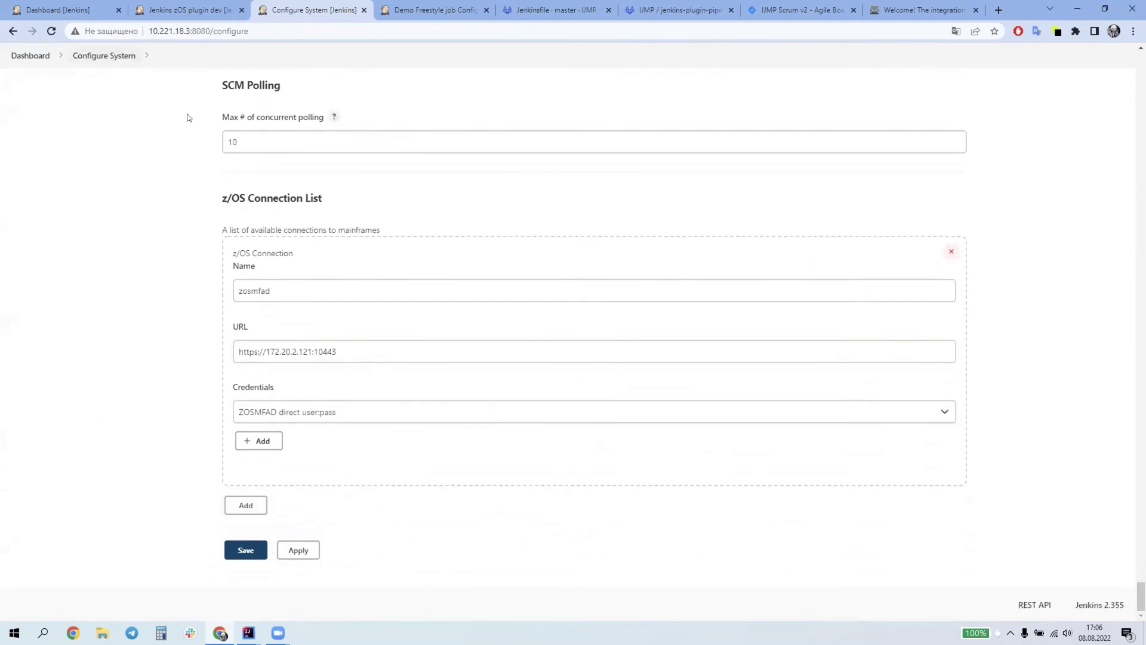
{"action": "left_click_drag", "start_coordinate": [215, 198], "coordinate": [362, 213]}
{"action": "left_click", "coordinate": [313, 202]}
{"action": "left_click", "coordinate": [267, 290]}
{"action": "left_click_drag", "start_coordinate": [270, 290], "coordinate": [159, 313]}
{"action": "left_click", "coordinate": [159, 312]}
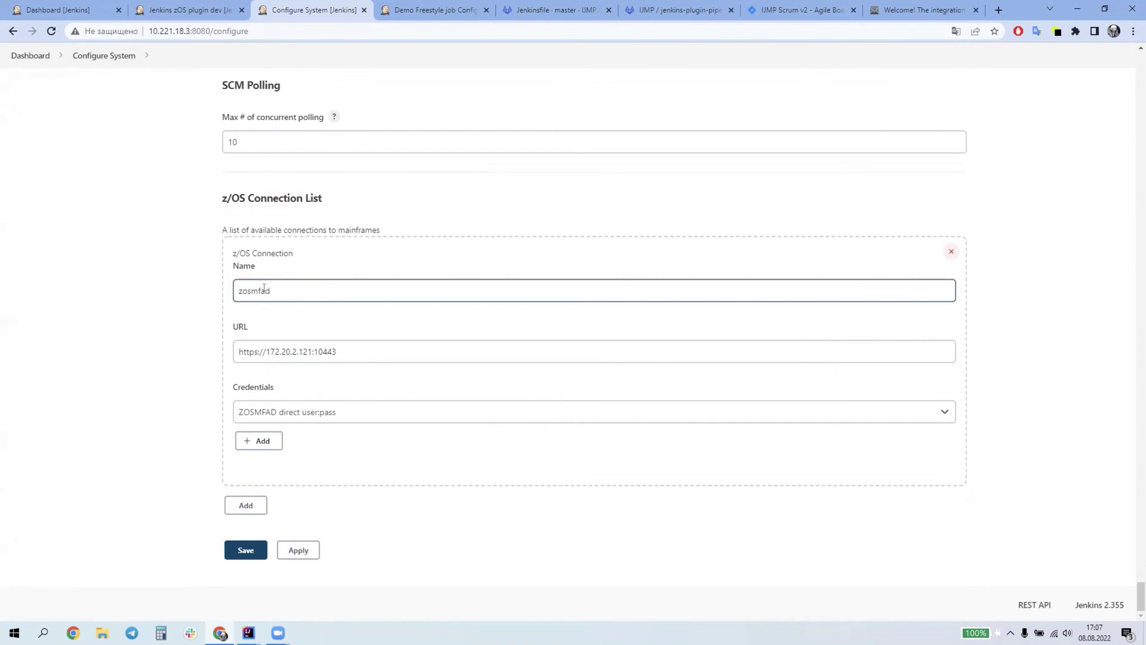
Compare the zosmf argument in the Jenkinsfile with the configured z/OS connection and examine that connection's URL
{"action": "left_click", "coordinate": [555, 10]}
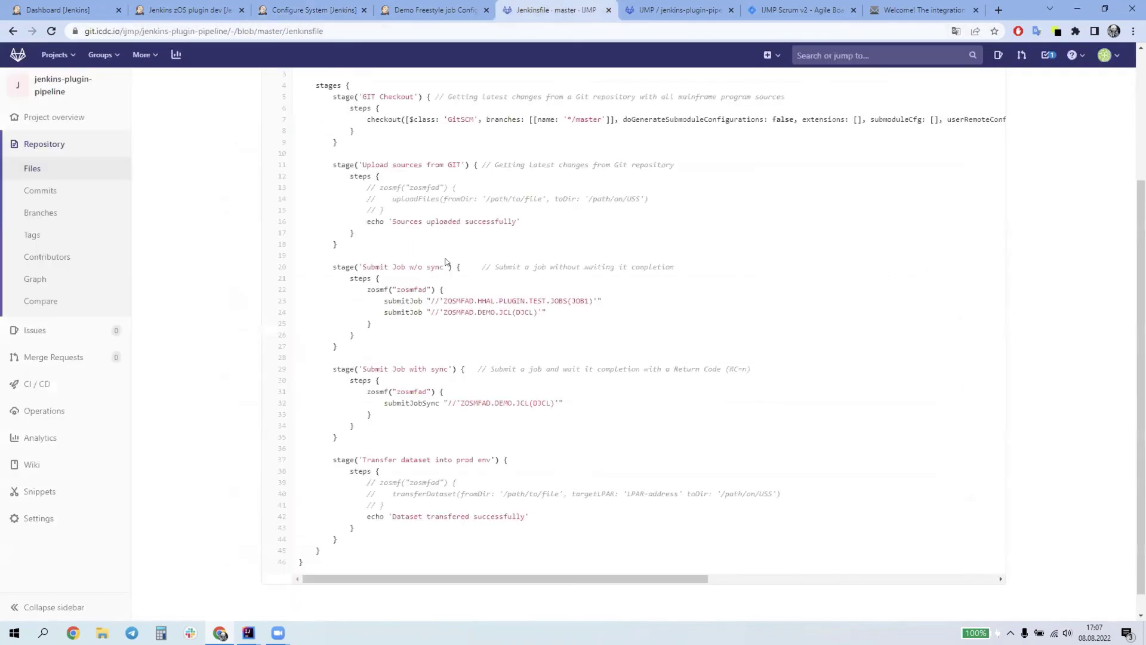
{"action": "left_click_drag", "start_coordinate": [406, 188], "coordinate": [441, 187]}
{"action": "left_click", "coordinate": [302, 7]}
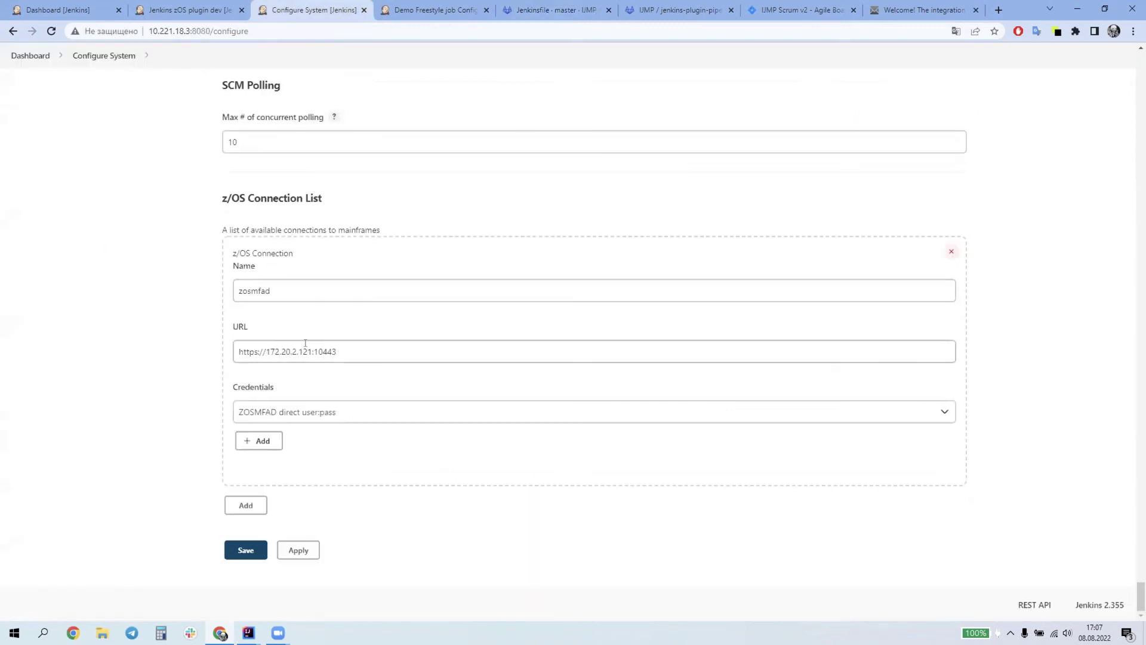
{"action": "left_click_drag", "start_coordinate": [391, 351], "coordinate": [216, 360]}
{"action": "left_click", "coordinate": [192, 345]}
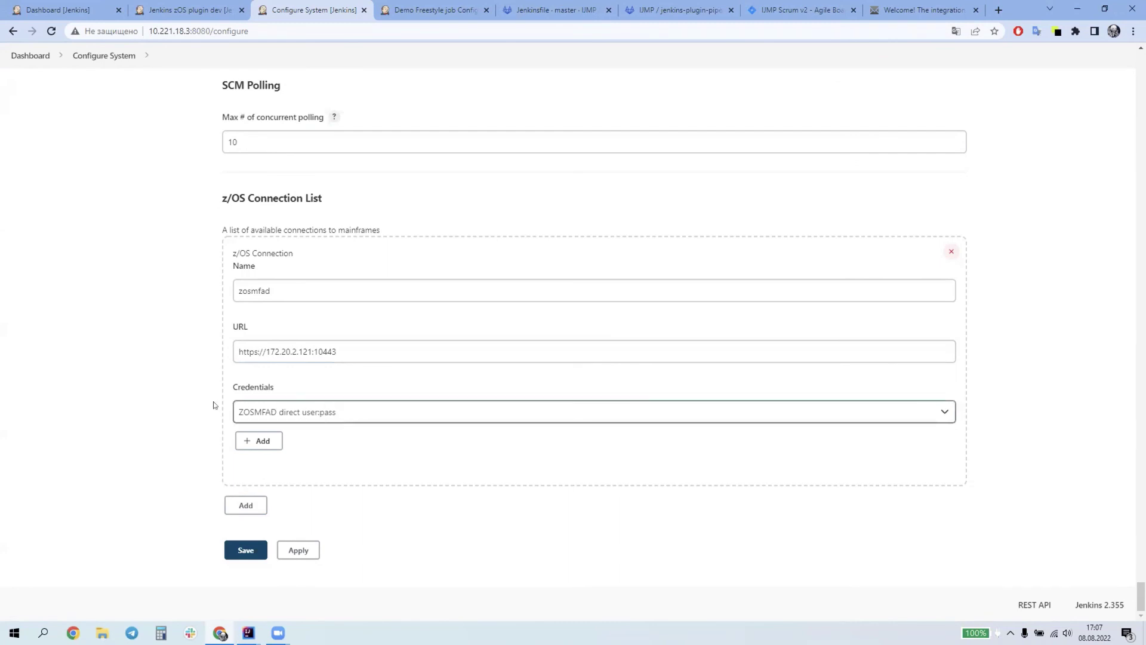
Inspect the form for adding Jenkins credentials to the z/OS connection, cancel it and close the configuration page without saving
{"action": "left_click", "coordinate": [261, 440]}
{"action": "left_click", "coordinate": [276, 464]}
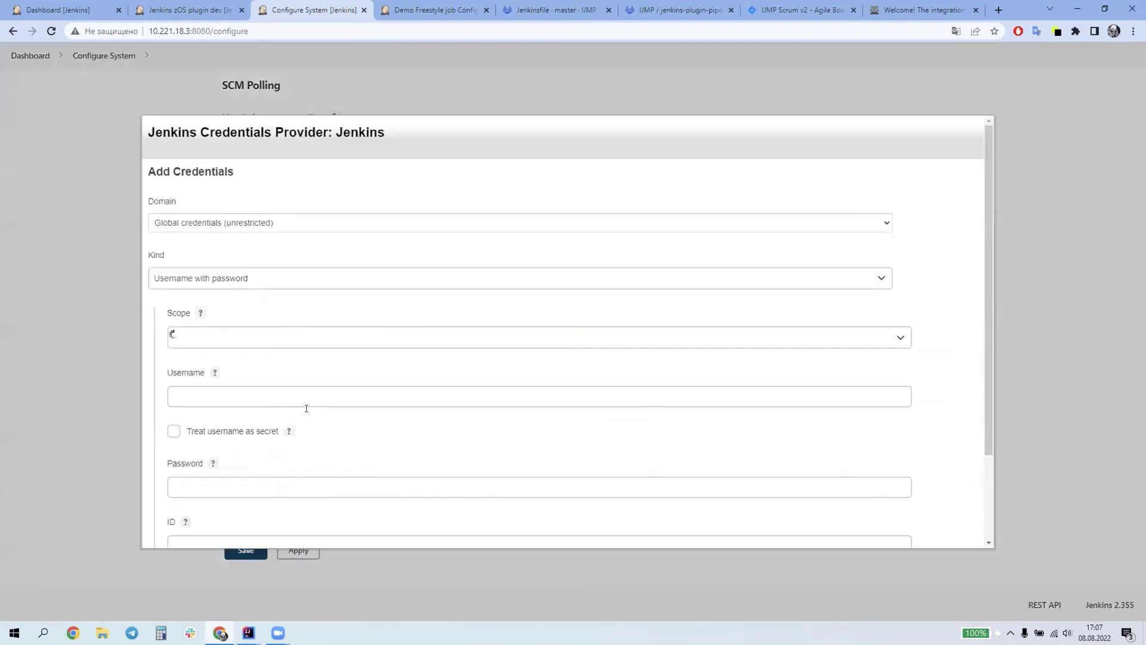
{"action": "scroll", "coordinate": [383, 294], "scroll_direction": "down", "scroll_amount": 2}
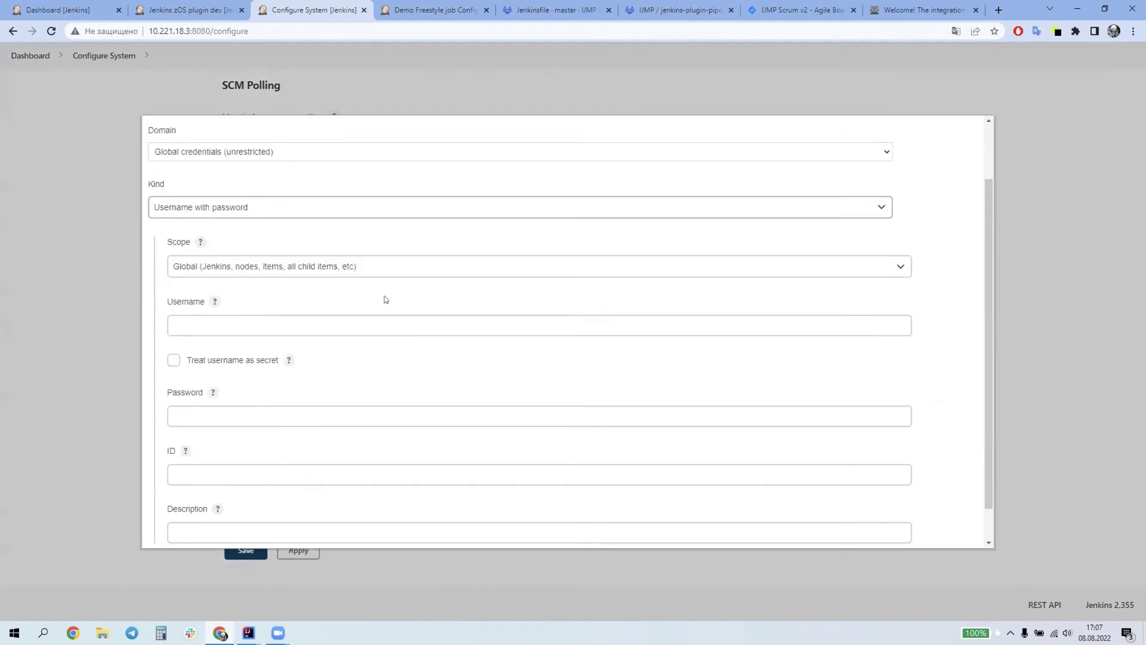
{"action": "left_click", "coordinate": [232, 532]}
{"action": "scroll", "coordinate": [169, 313], "scroll_direction": "up", "scroll_amount": 2}
{"action": "left_click", "coordinate": [364, 10]}
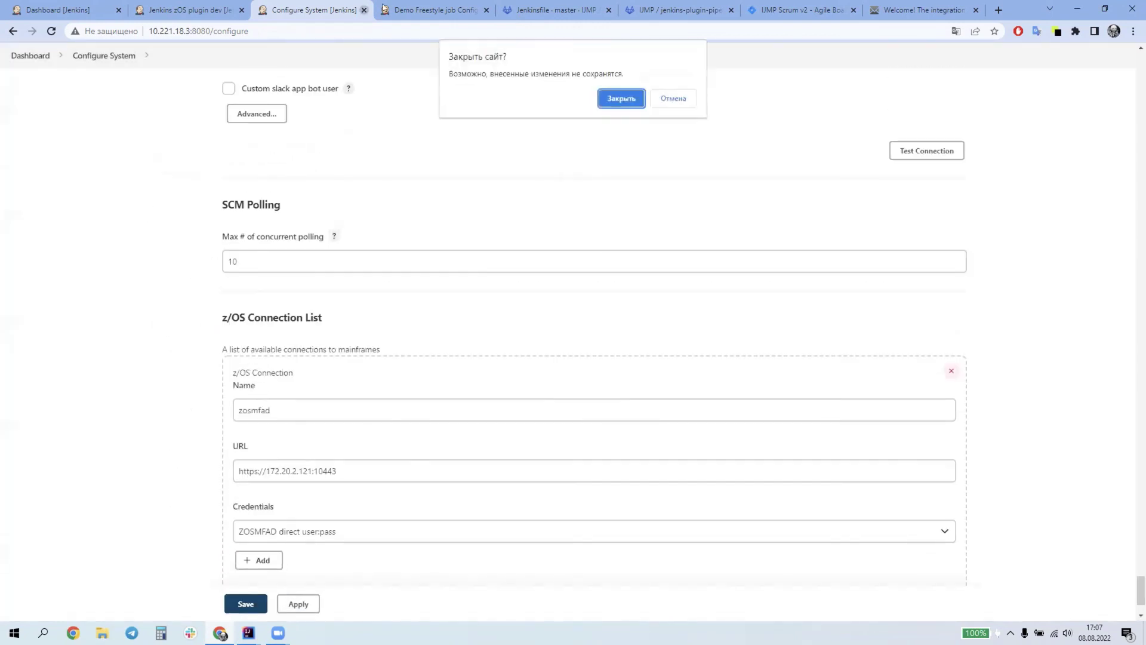
{"action": "left_click", "coordinate": [644, 100]}
Examine the zosmf block of the upload stage and the submitJob calls in the 'Submit Job w/o sync' stage of the Jenkinsfile
{"action": "left_click", "coordinate": [621, 10]}
{"action": "left_click", "coordinate": [510, 10]}
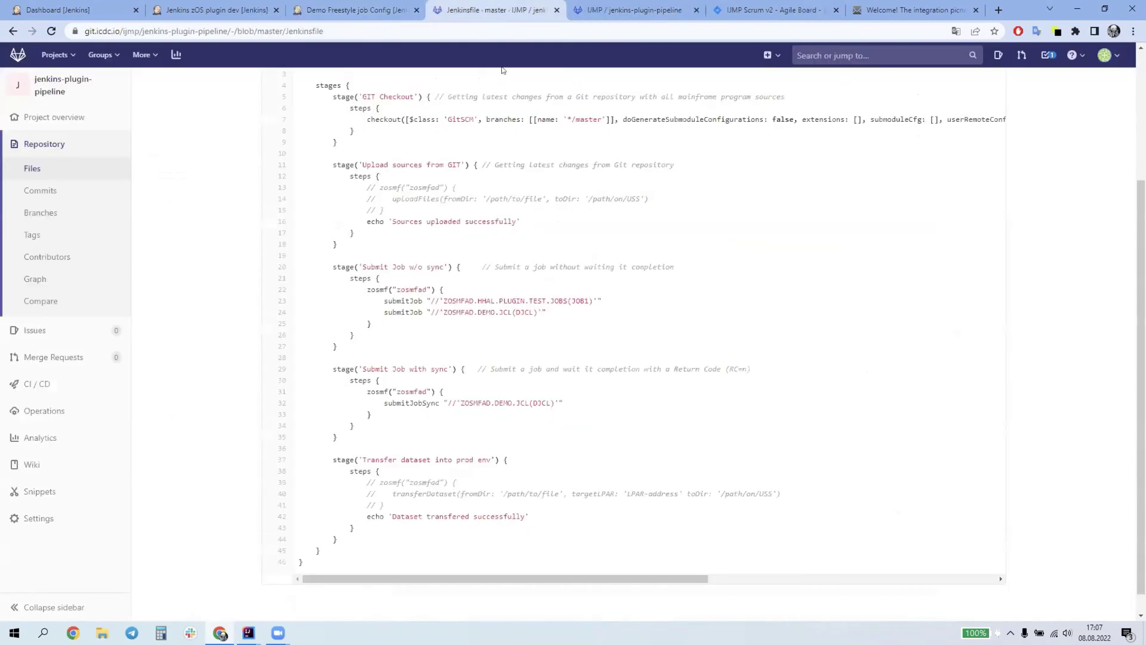
{"action": "left_click_drag", "start_coordinate": [367, 186], "coordinate": [448, 189]}
{"action": "left_click", "coordinate": [379, 187]}
{"action": "left_click", "coordinate": [418, 210]}
{"action": "double_click", "coordinate": [404, 303]}
{"action": "left_click", "coordinate": [451, 333]}
{"action": "scroll", "coordinate": [453, 332], "scroll_direction": "down", "scroll_amount": 1}
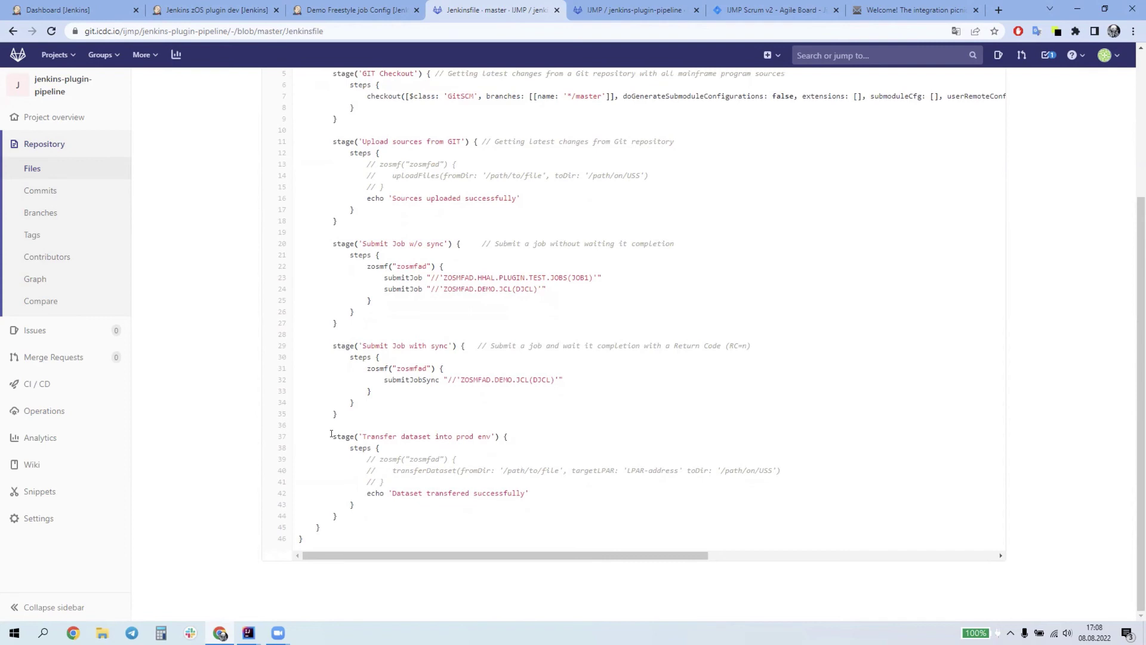
Examine the 'Transfer dataset into prod env' stage of the Jenkinsfile, including its commented-out zosmf block and transferDataset call
{"action": "triple_click", "coordinate": [325, 434]}
{"action": "left_click", "coordinate": [412, 457]}
{"action": "left_click_drag", "start_coordinate": [363, 456], "coordinate": [391, 493]}
{"action": "left_click", "coordinate": [370, 476]}
{"action": "double_click", "coordinate": [392, 459]}
{"action": "left_click", "coordinate": [411, 468]}
{"action": "double_click", "coordinate": [425, 461]}
{"action": "left_click_drag", "start_coordinate": [393, 470], "coordinate": [456, 476]}
{"action": "left_click", "coordinate": [508, 486]}
{"action": "scroll", "coordinate": [742, 469], "scroll_direction": "up", "scroll_amount": 4}
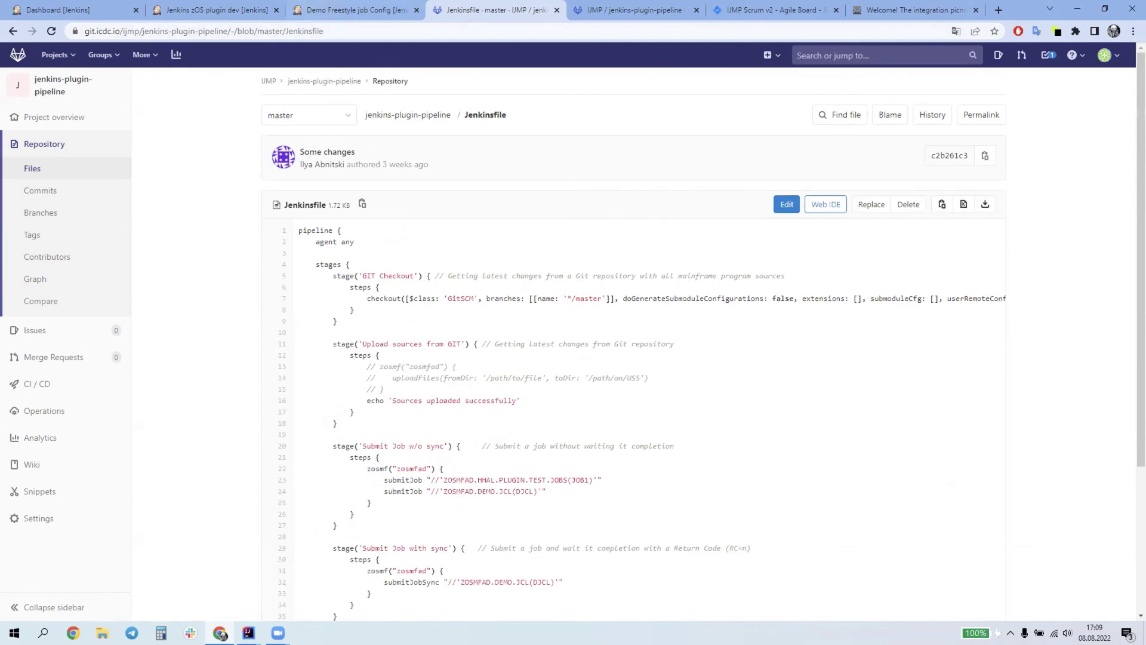
Switch to the jenkins-plugin-pipeline project in IntelliJ IDEA and add the comment line '//* NEW CODE LINE' below 'COMPILE ASAM1' in the ASSEMBLD JCL file
{"action": "mouse_move", "coordinate": [249, 633]}
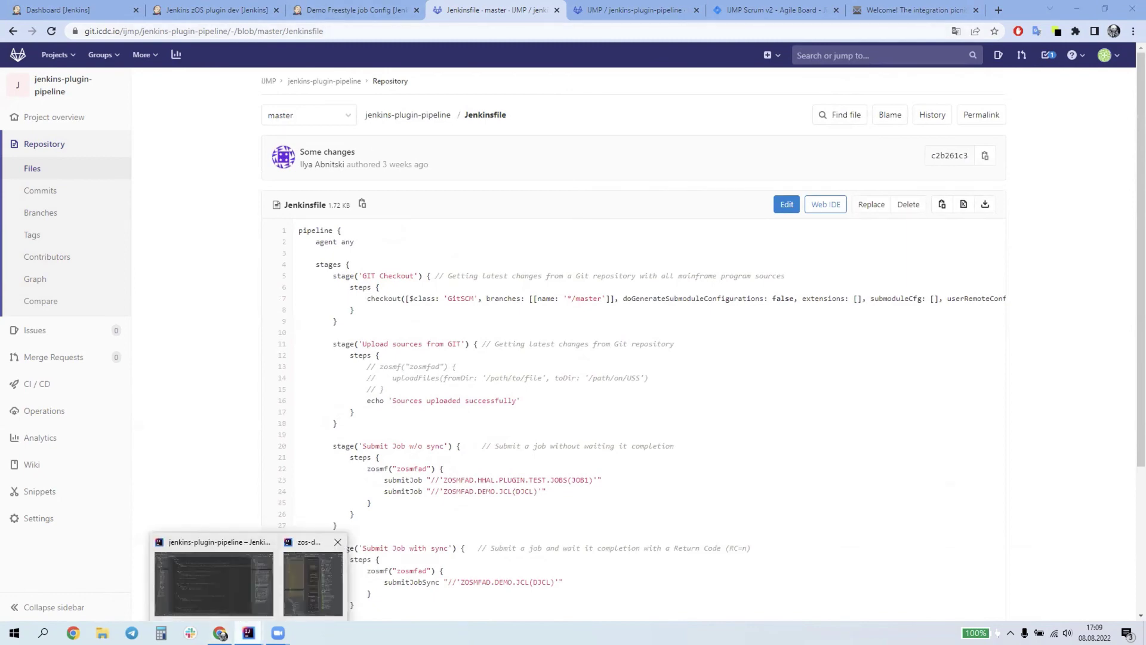
{"action": "left_click", "coordinate": [313, 582]}
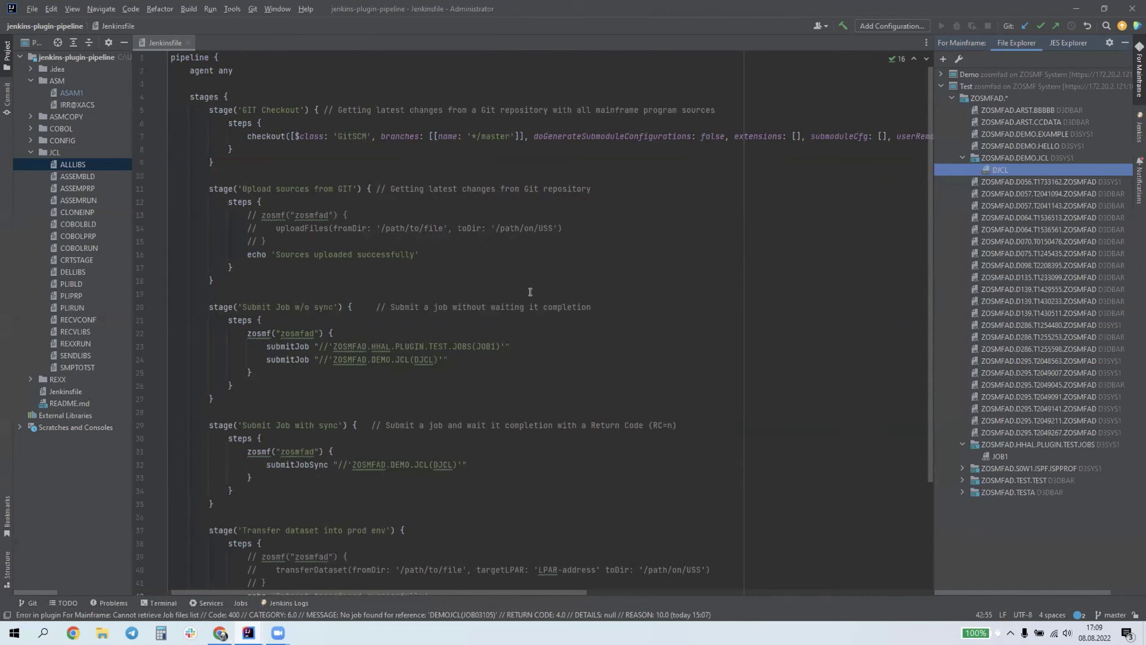
{"action": "double_click", "coordinate": [77, 175]}
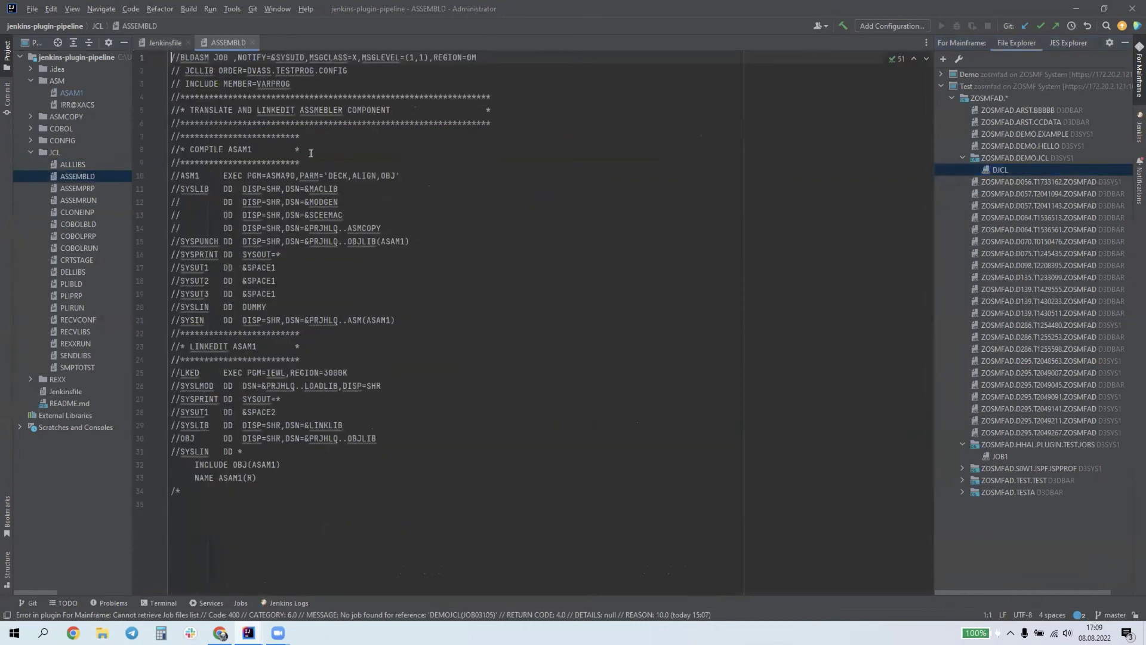
{"action": "left_click", "coordinate": [373, 157]}
{"action": "left_click", "coordinate": [323, 147]}
{"action": "key", "text": "Return"}
{"action": "type", "text": "//* "}
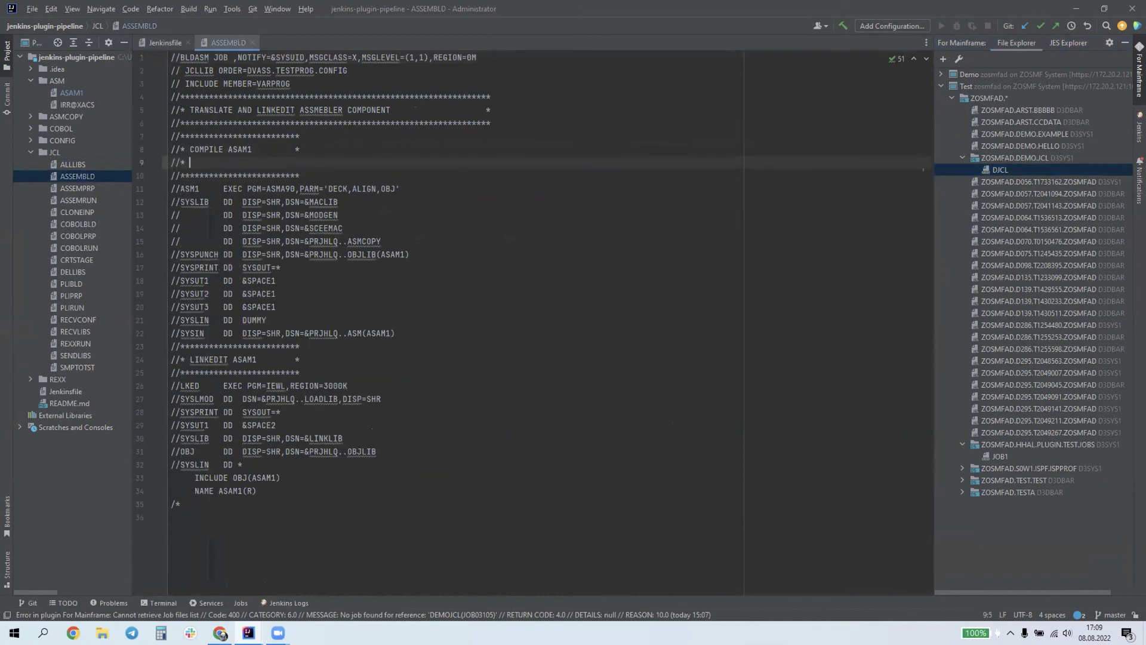
{"action": "type", "text": "NEW CO"}
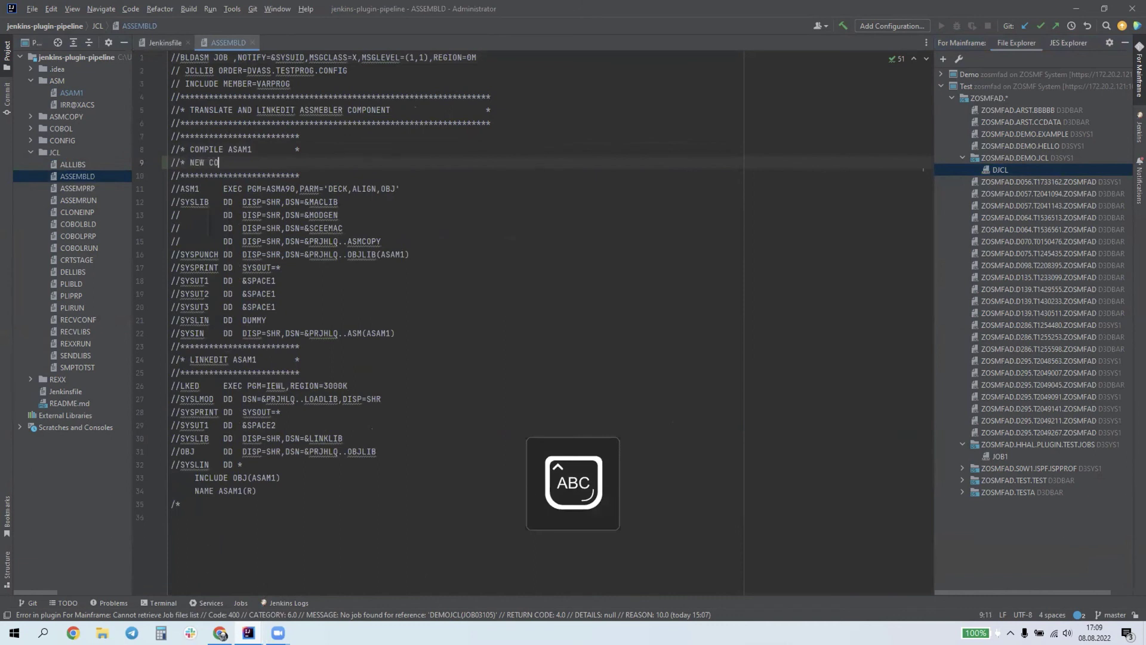
{"action": "type", "text": "DE LINE"}
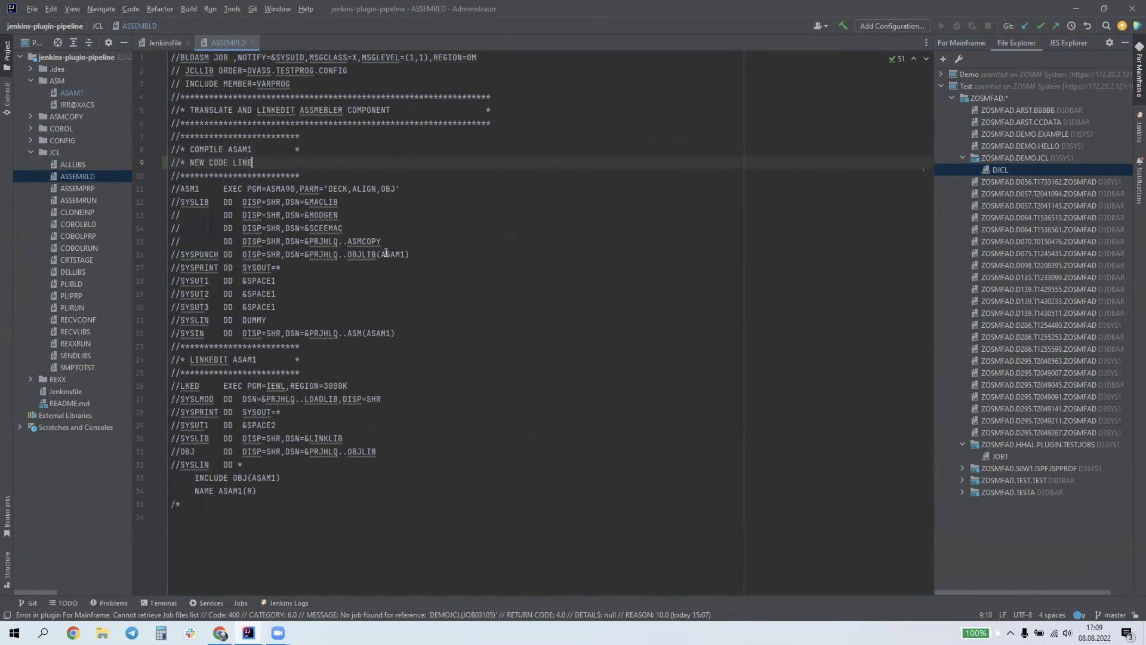
{"action": "left_click_drag", "start_coordinate": [309, 215], "coordinate": [309, 202]}
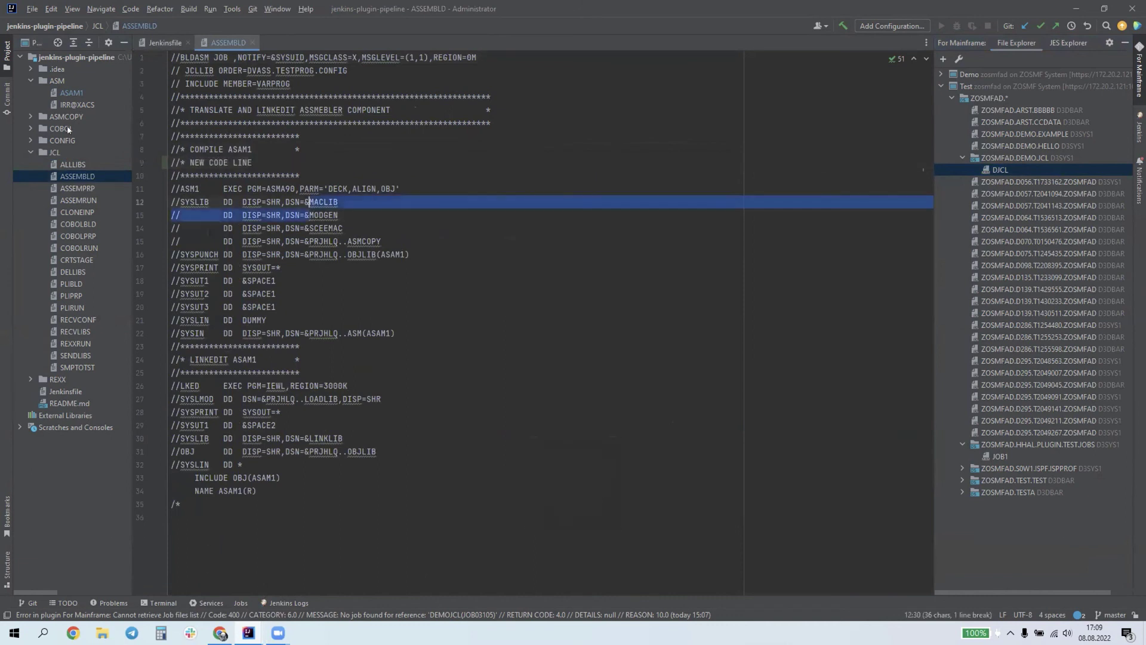
Commit the changed ASAM1 and ASSEMBLD files with the message 'Some changes' and push the commit to origin/master
{"action": "left_click", "coordinate": [7, 77]}
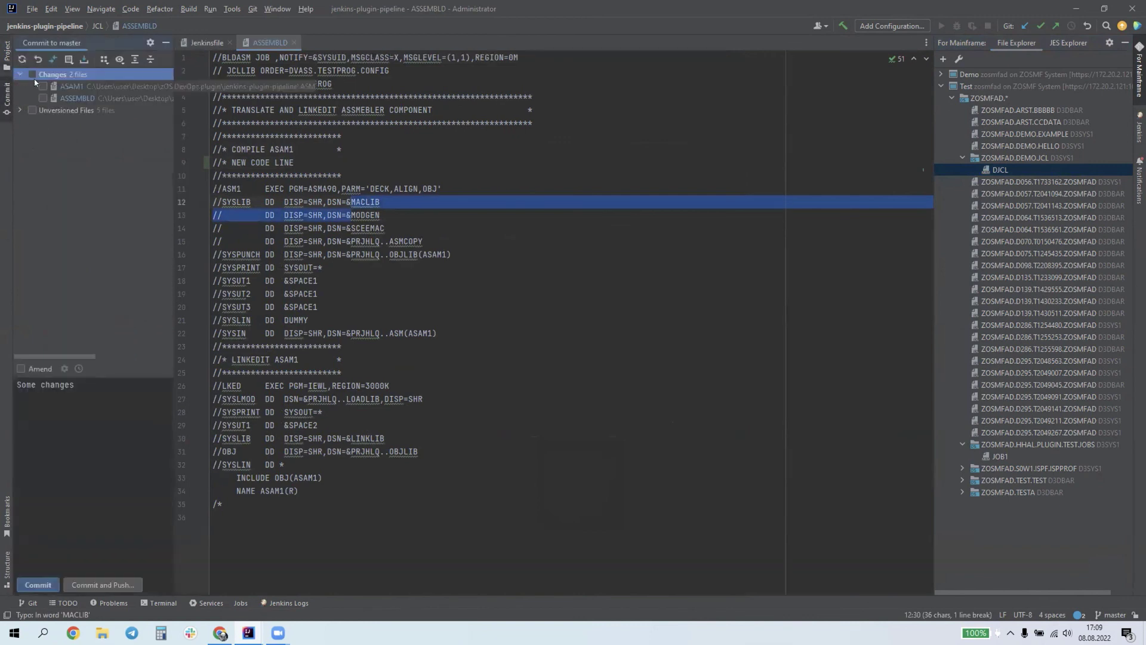
{"action": "left_click", "coordinate": [103, 586]}
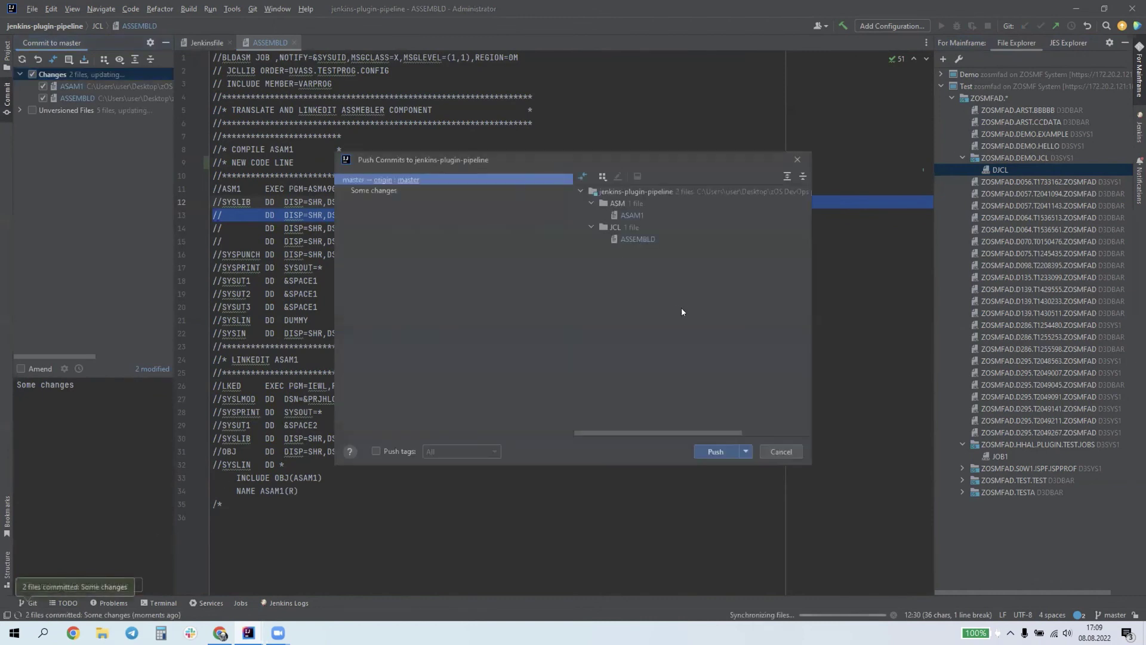
{"action": "left_click", "coordinate": [704, 450]}
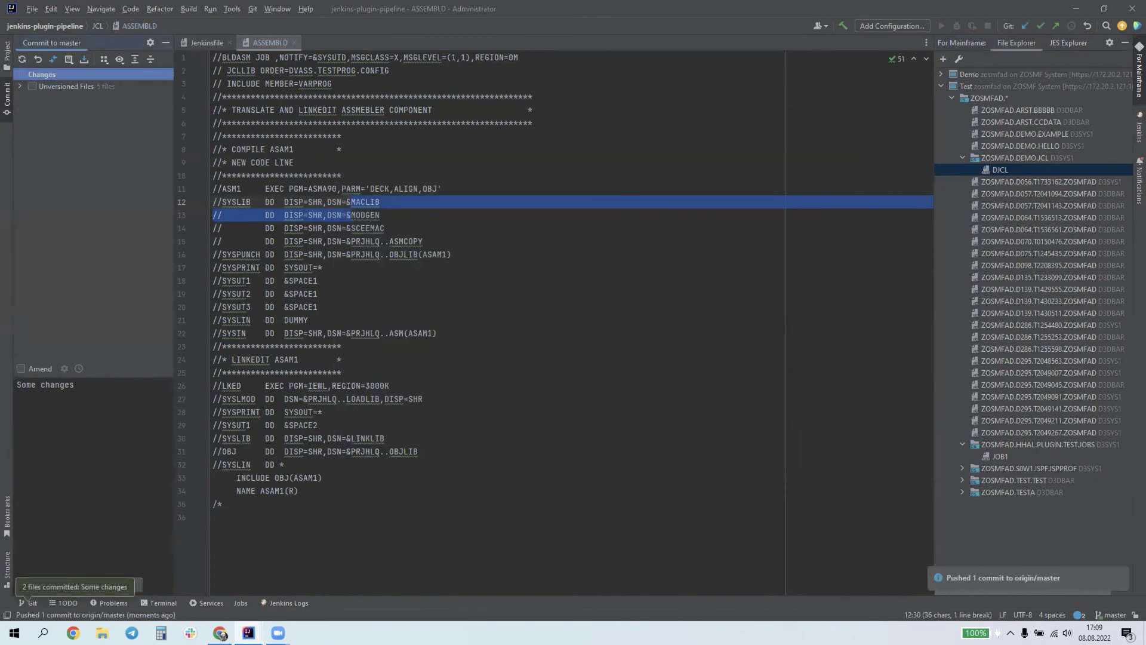
Refresh the Jenkins job list, show the last log of Demo Pipeline and examine the line stating what started the build
{"action": "left_click", "coordinate": [1140, 129]}
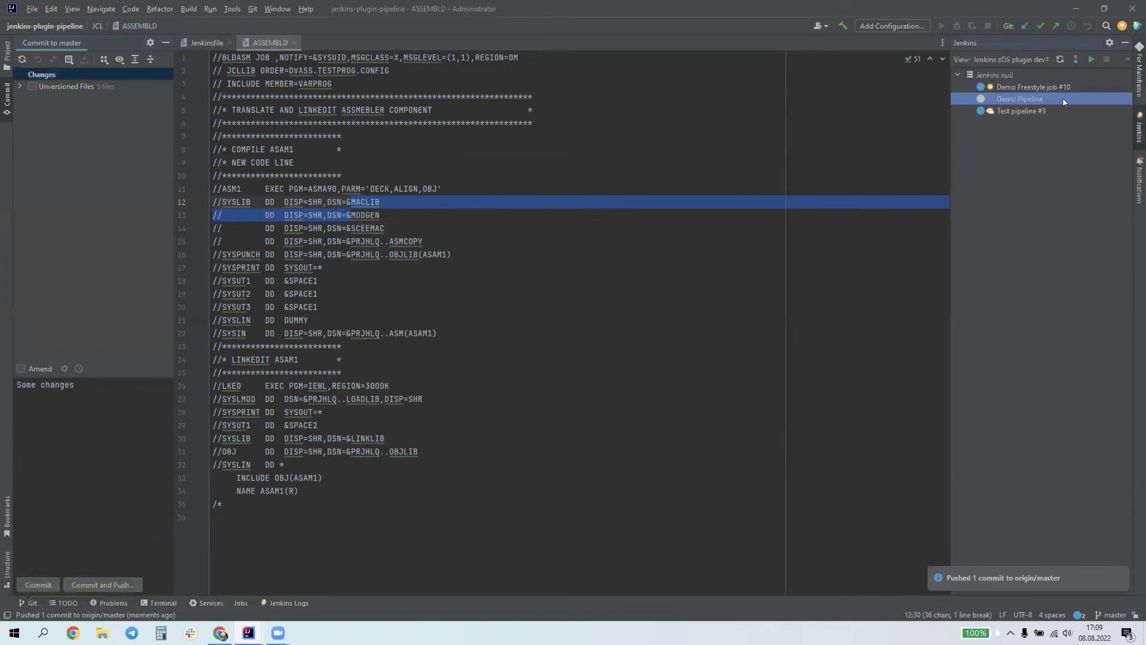
{"action": "left_click", "coordinate": [1060, 60]}
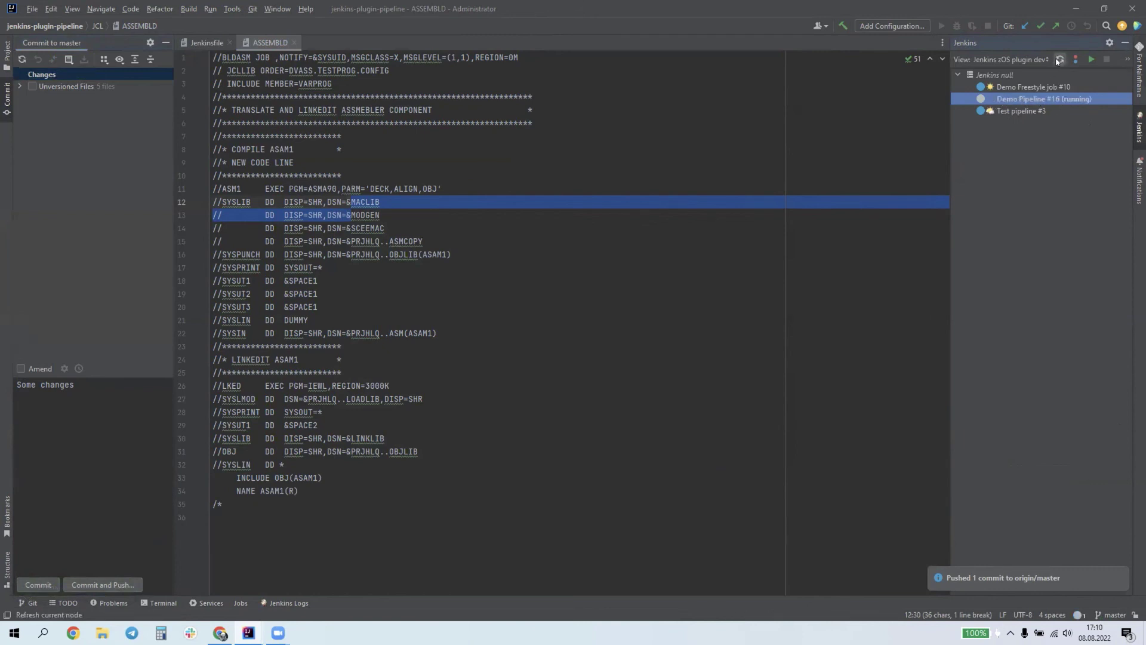
{"action": "right_click", "coordinate": [1028, 99]}
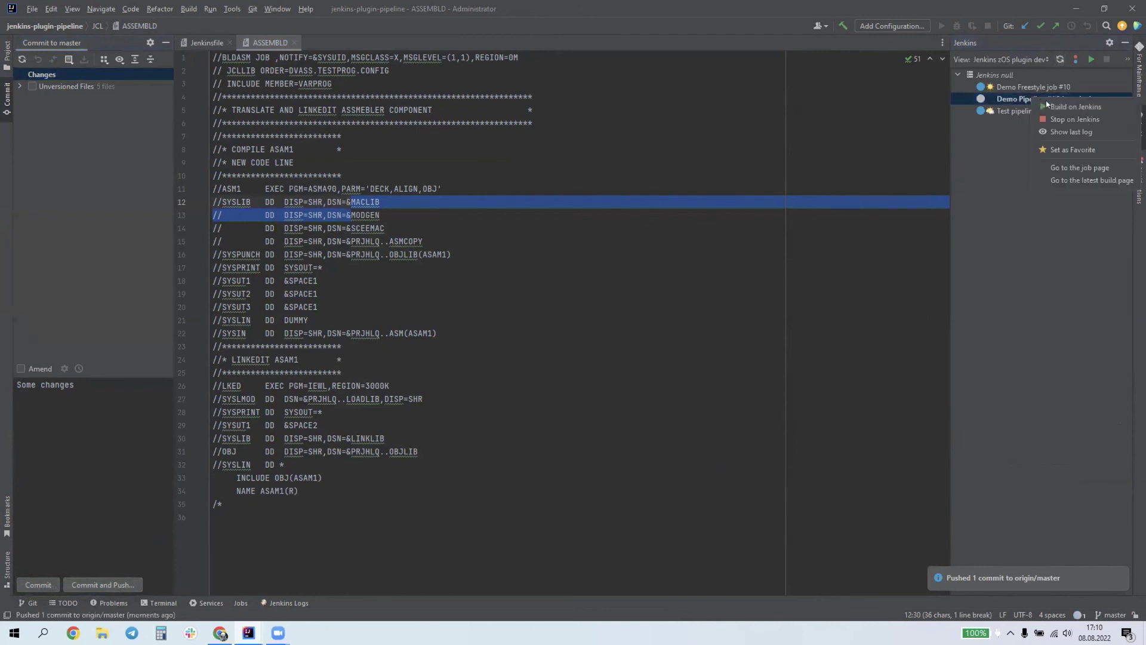
{"action": "left_click", "coordinate": [1009, 131]}
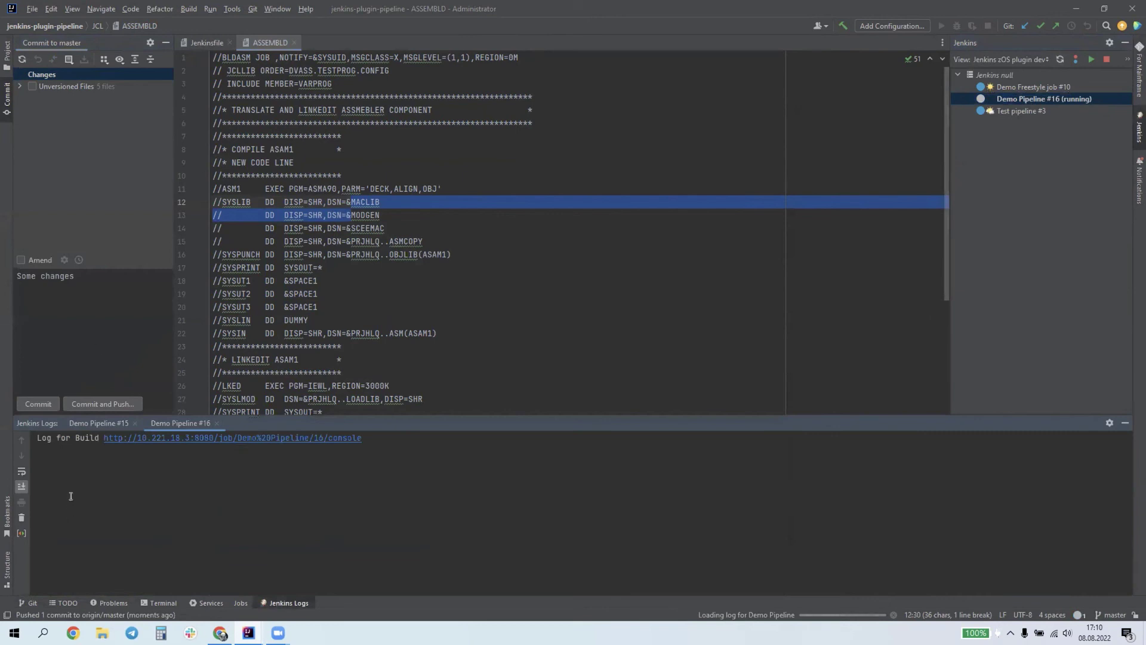
{"action": "left_click", "coordinate": [66, 452]}
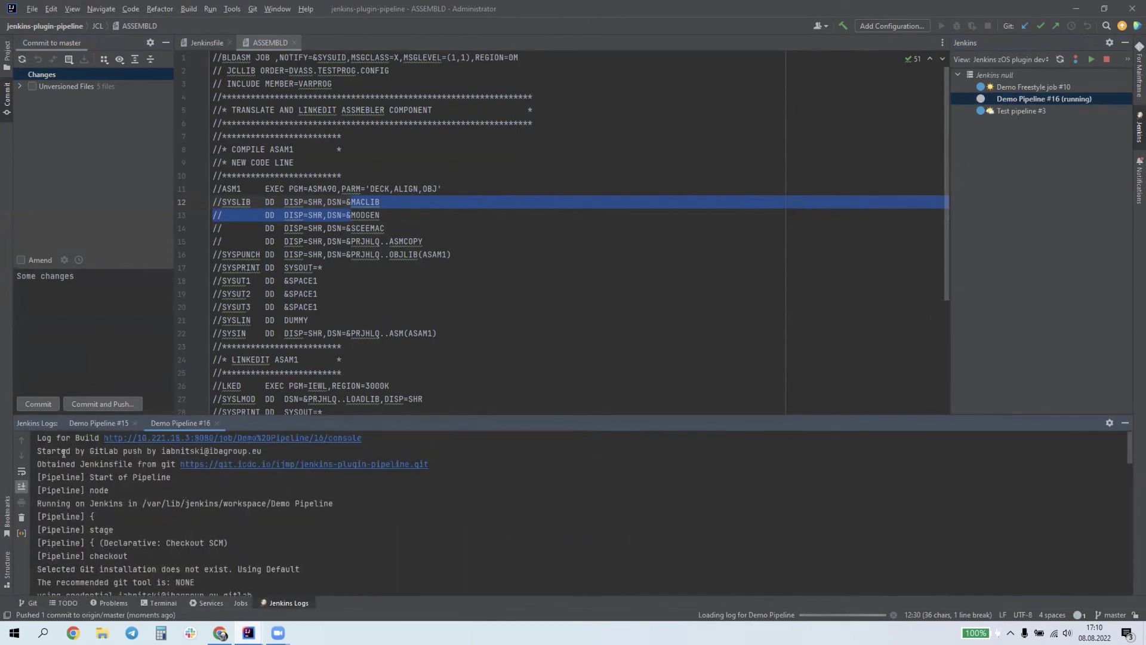
{"action": "left_click", "coordinate": [37, 452], "text": "shift"}
{"action": "triple_click", "coordinate": [142, 452]}
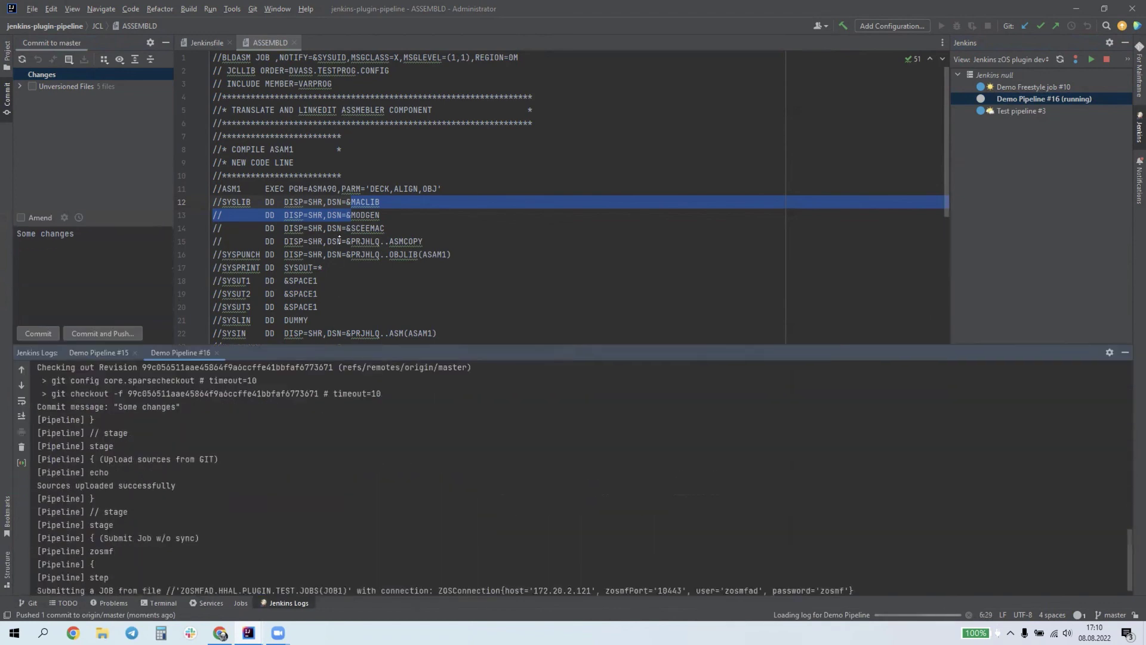
Enlarge the build log and examine the job submission and return code lines of the 'Submit Job with sync' stage
{"action": "left_click_drag", "start_coordinate": [315, 417], "coordinate": [275, 180]}
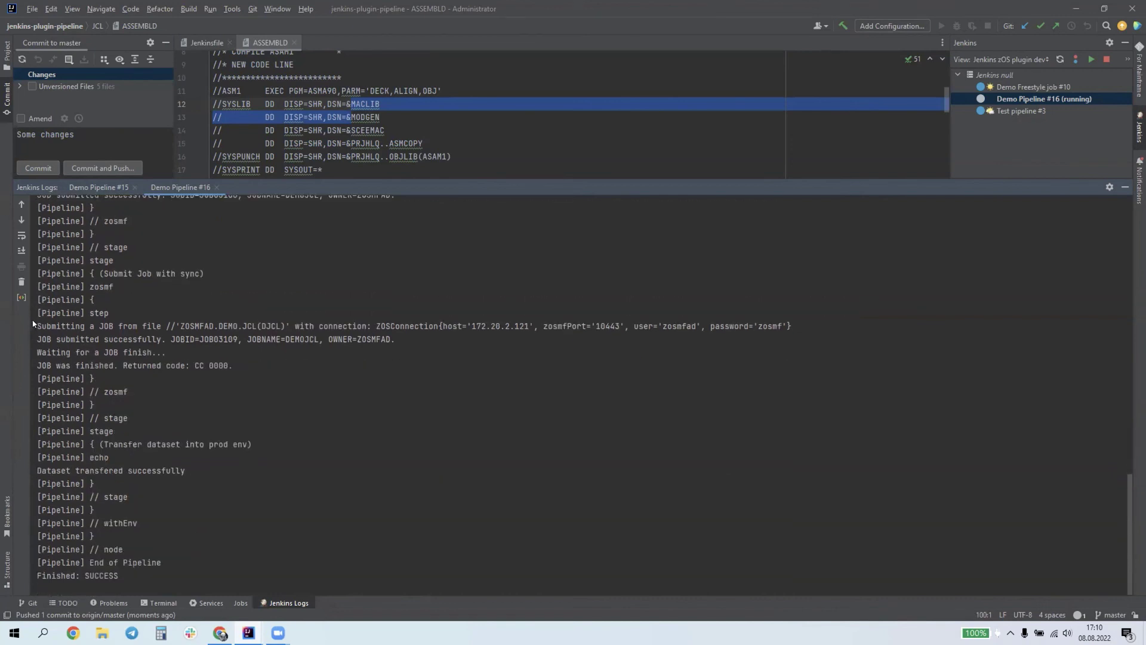
{"action": "left_click_drag", "start_coordinate": [36, 319], "coordinate": [163, 351]}
{"action": "left_click_drag", "start_coordinate": [37, 365], "coordinate": [234, 365]}
{"action": "left_click", "coordinate": [121, 458]}
{"action": "left_click_drag", "start_coordinate": [522, 180], "coordinate": [522, 383]}
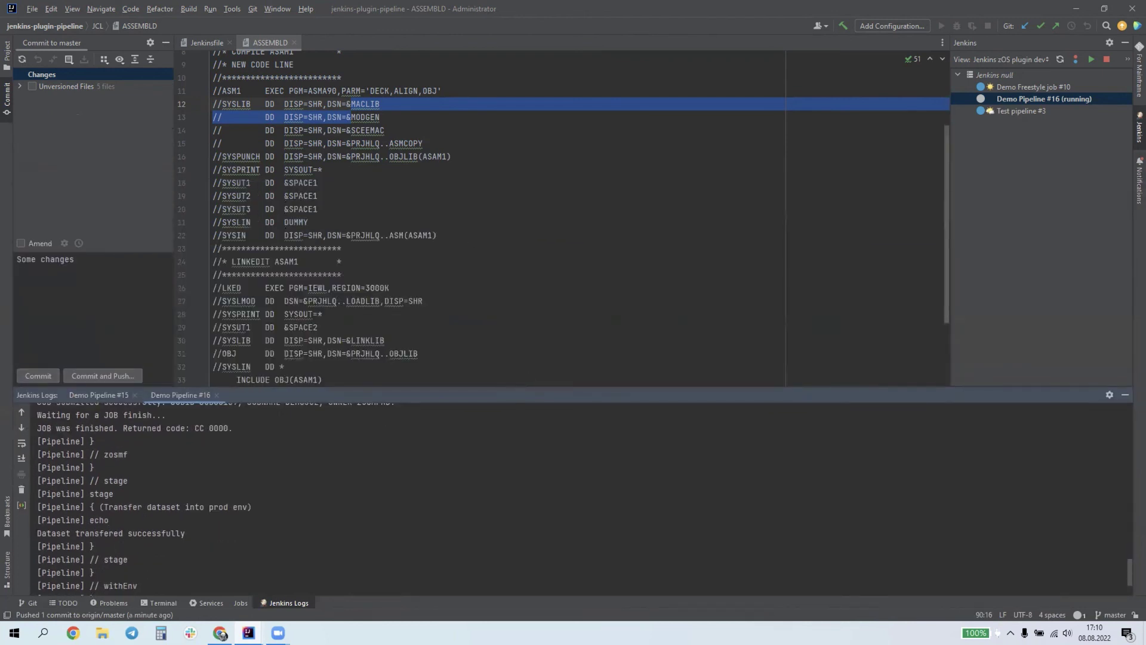
Refresh the DEMO2 and DEMOJCL job filters in the JES Explorer and expand the DEMOJCL jobs to list their output files
{"action": "left_click", "coordinate": [1139, 71]}
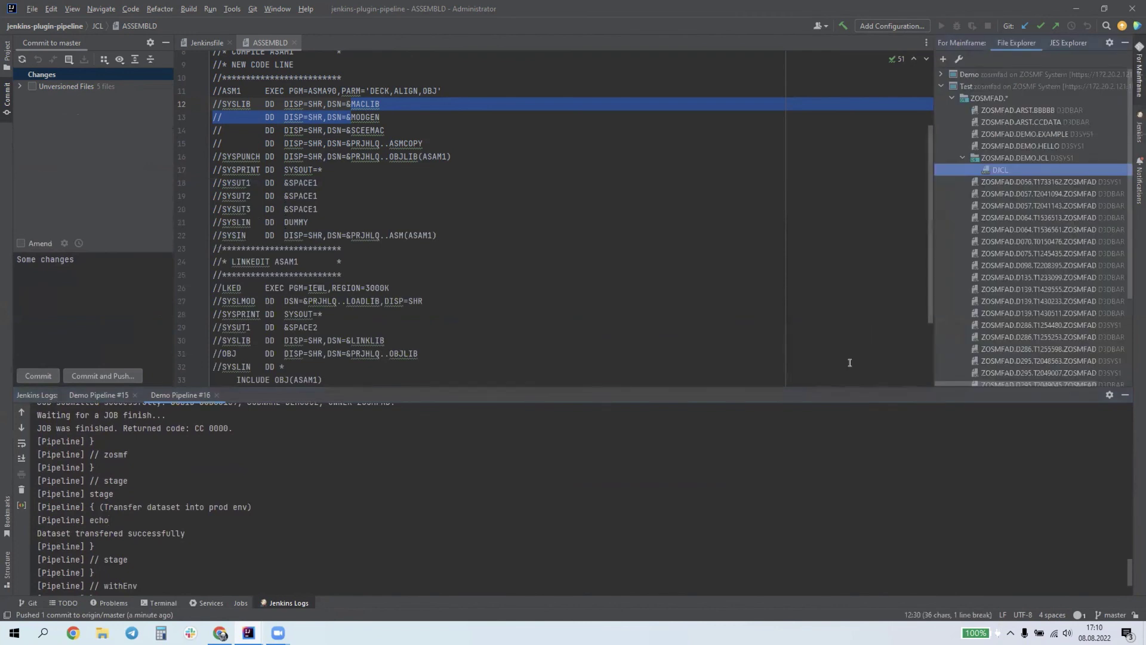
{"action": "left_click_drag", "start_coordinate": [848, 387], "coordinate": [848, 517]}
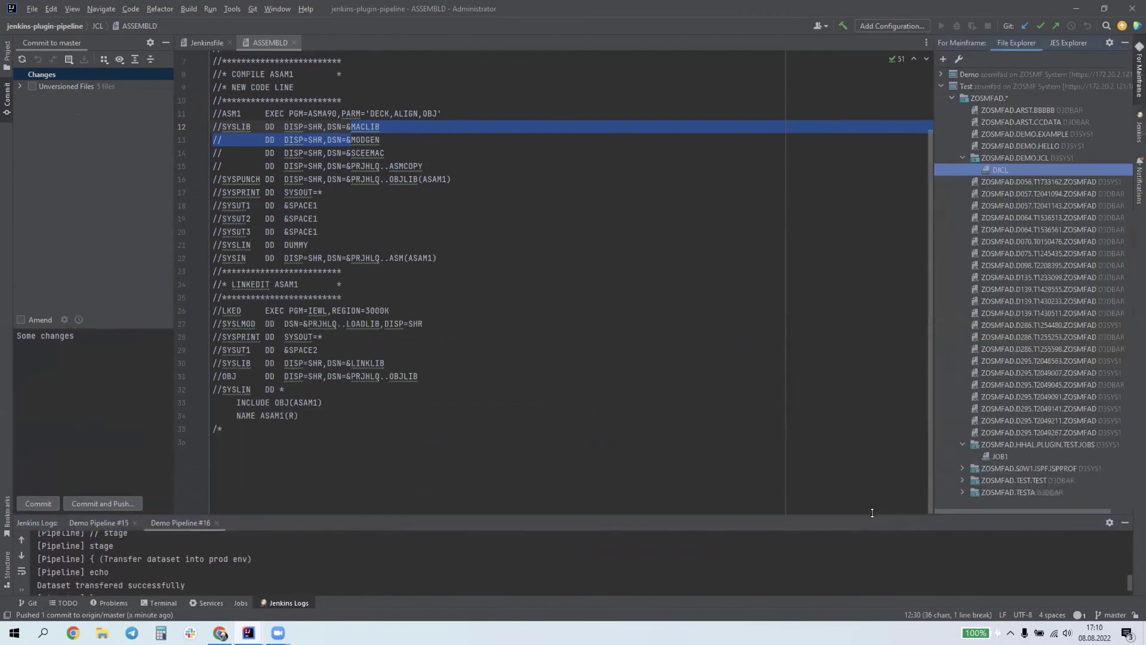
{"action": "left_click", "coordinate": [1064, 43]}
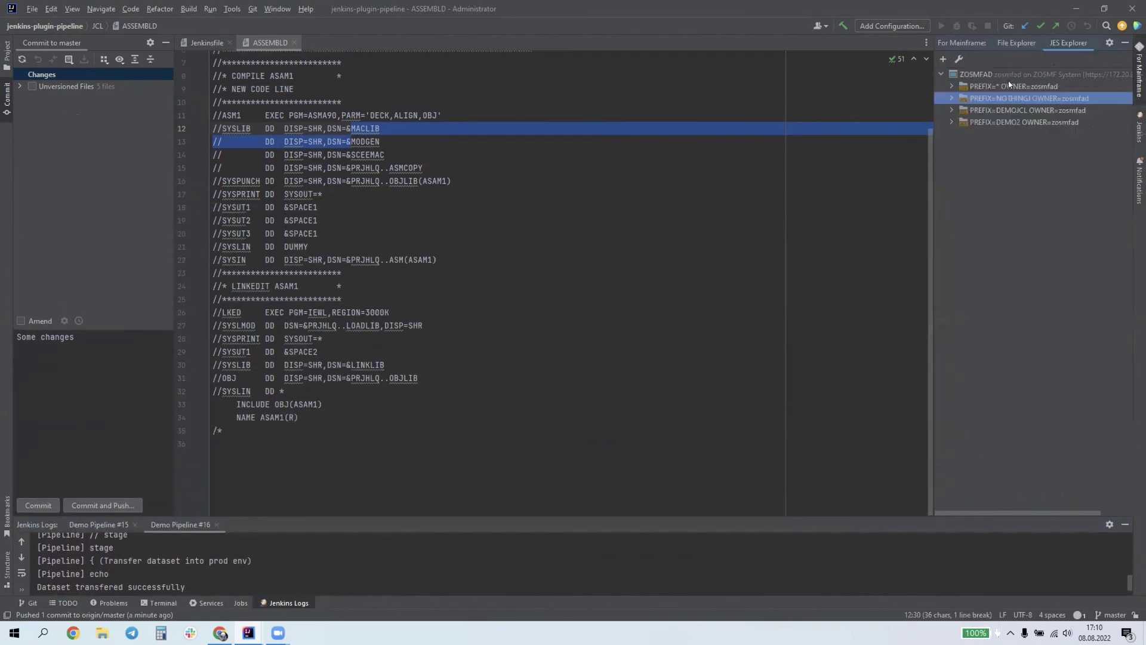
{"action": "left_click", "coordinate": [950, 110]}
{"action": "left_click", "coordinate": [978, 123]}
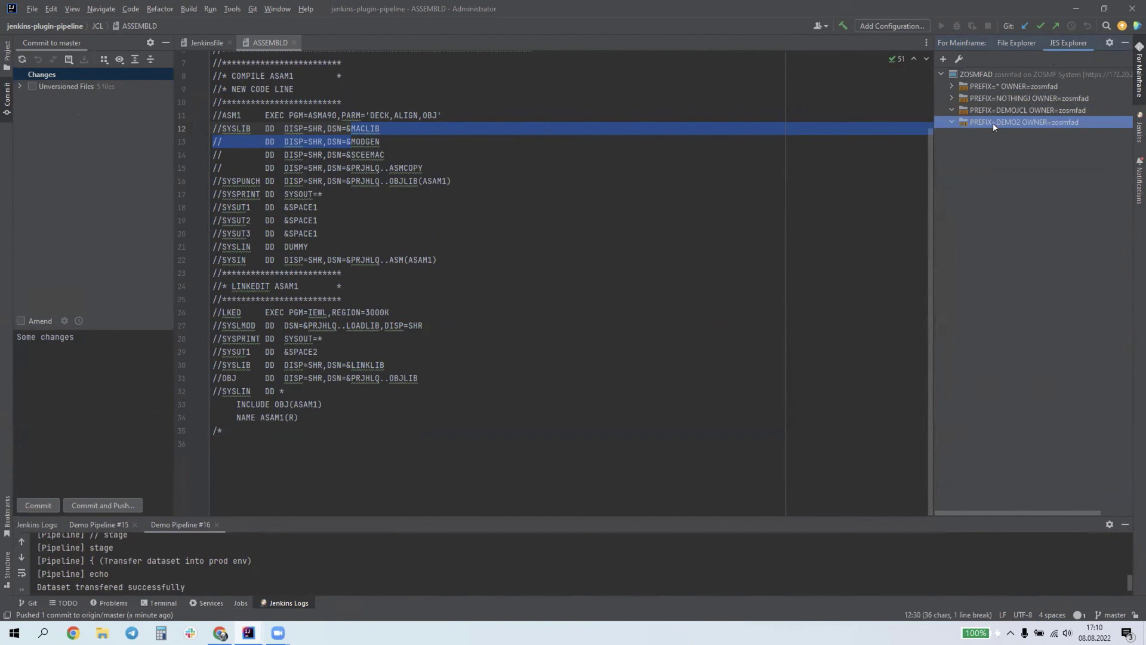
{"action": "right_click", "coordinate": [994, 127]}
{"action": "left_click", "coordinate": [1024, 145]}
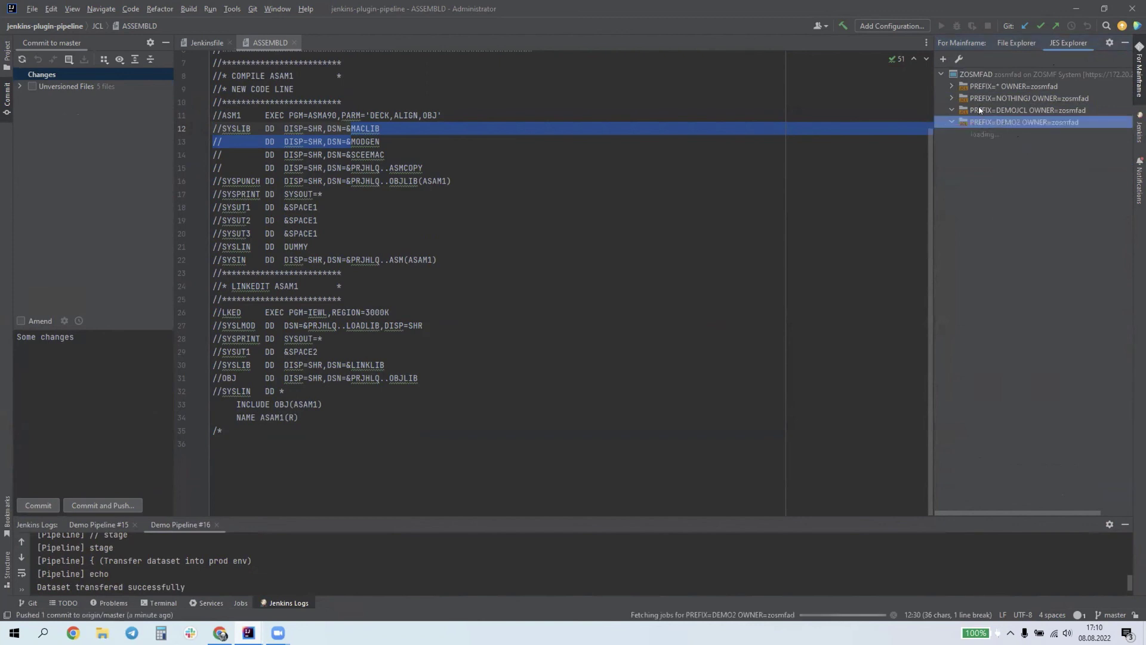
{"action": "right_click", "coordinate": [980, 111]}
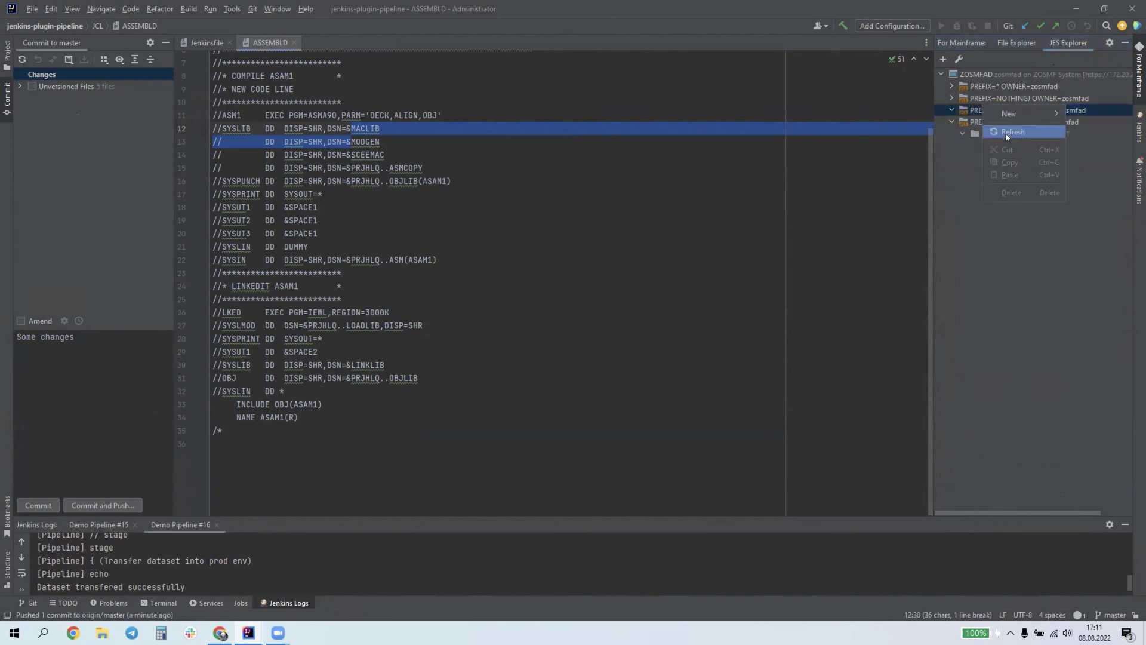
{"action": "left_click", "coordinate": [1017, 132]}
{"action": "left_click", "coordinate": [962, 121]}
{"action": "left_click", "coordinate": [962, 193]}
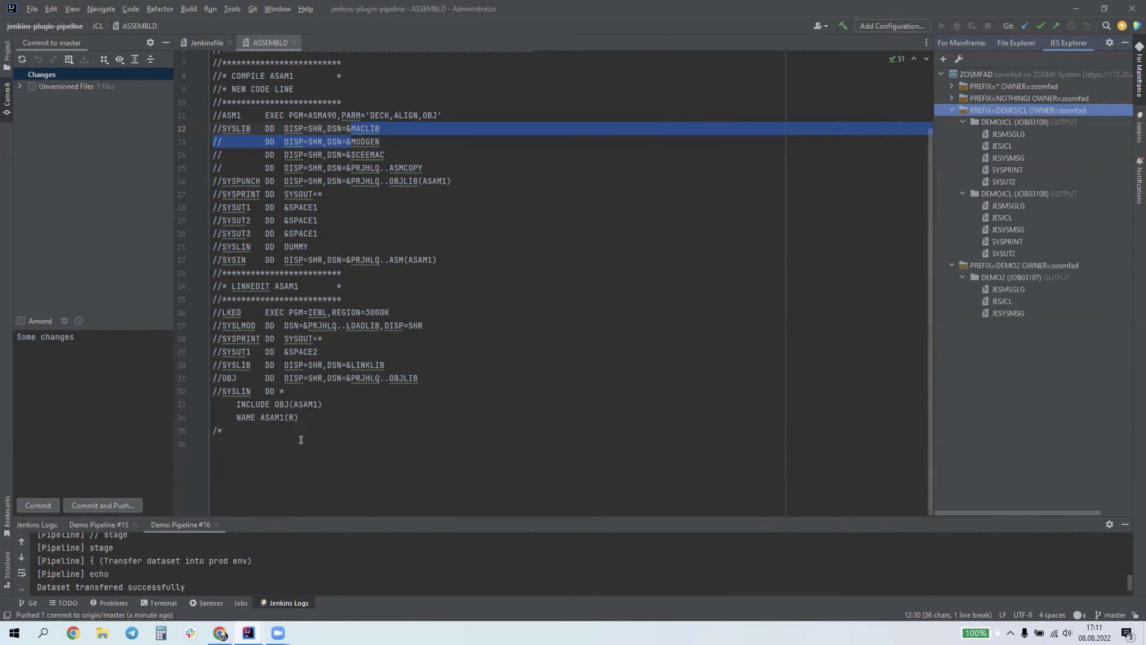
Compare the job IDs in the Demo Pipeline build log with the DEMOJCL and DEMO2 jobs in the JES Explorer
{"action": "left_click_drag", "start_coordinate": [331, 515], "coordinate": [350, 303]}
{"action": "scroll", "coordinate": [269, 430], "scroll_direction": "up", "scroll_amount": 1}
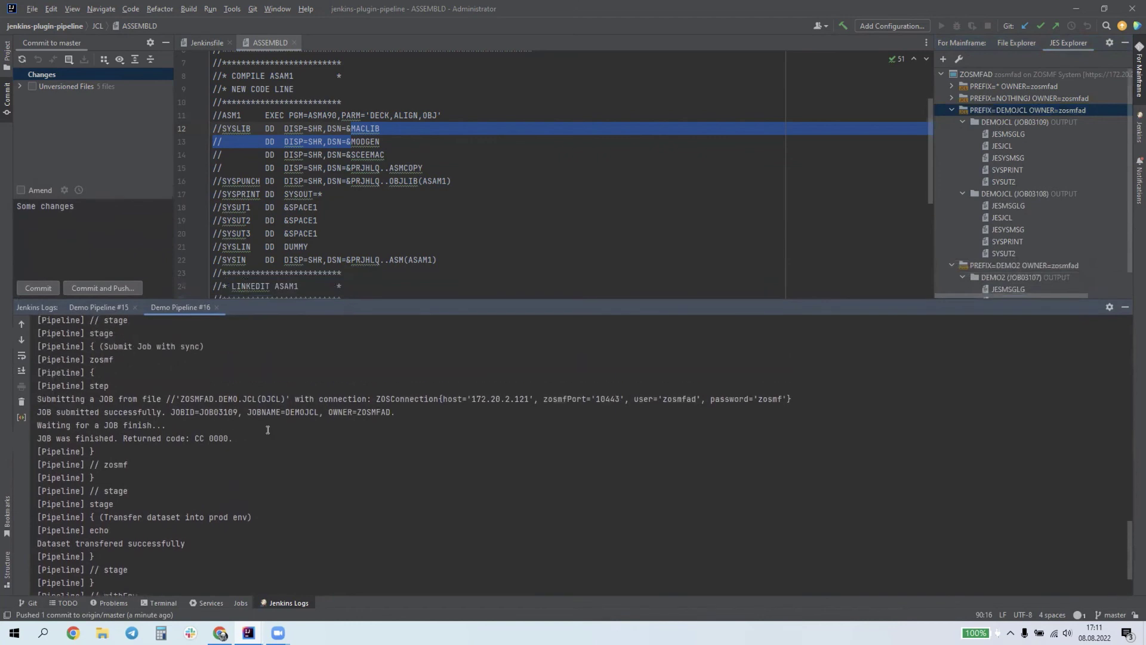
{"action": "left_click_drag", "start_coordinate": [201, 409], "coordinate": [239, 409]}
{"action": "scroll", "coordinate": [1033, 190], "scroll_direction": "down", "scroll_amount": 1}
{"action": "left_click", "coordinate": [1021, 94]}
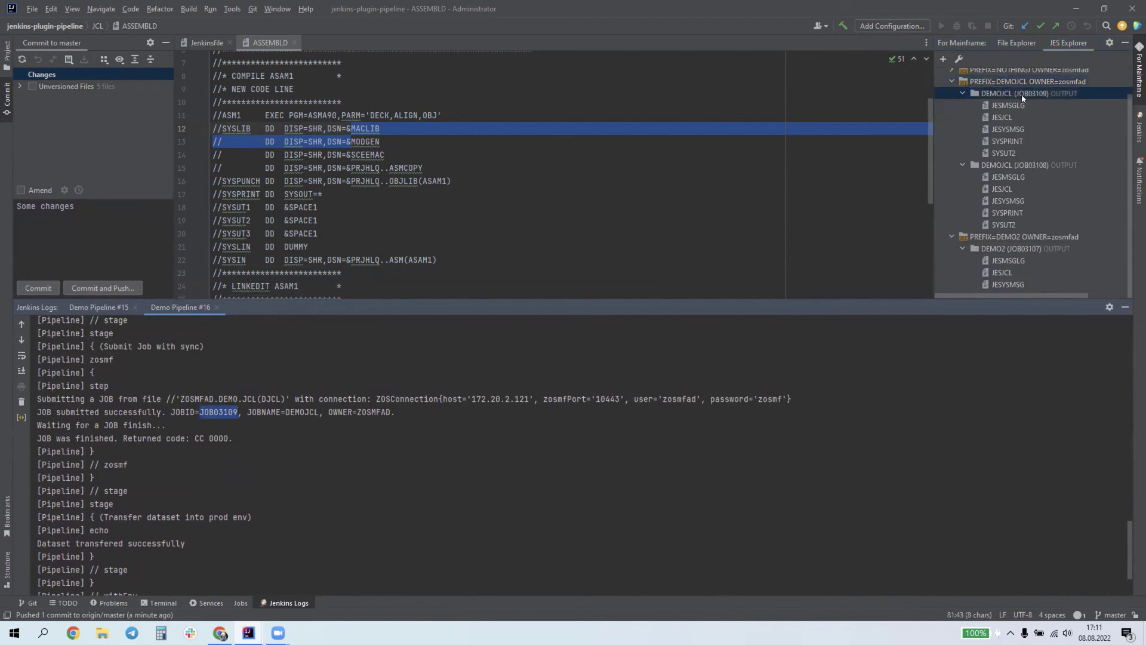
{"action": "left_click", "coordinate": [1038, 166]}
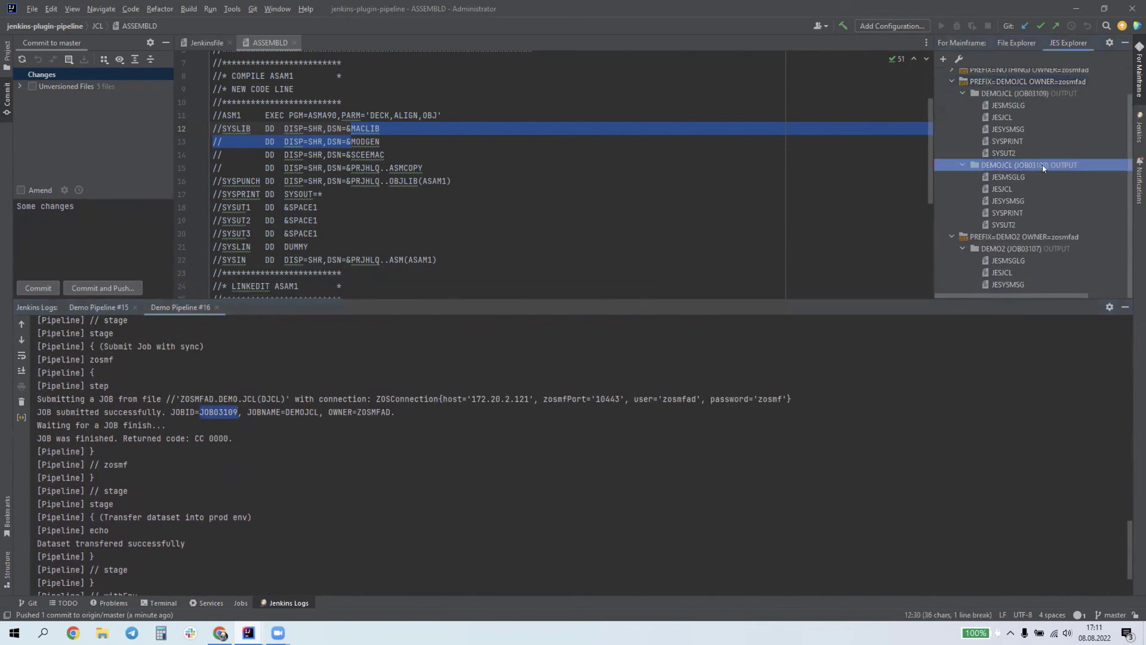
{"action": "left_click", "coordinate": [1026, 250]}
{"action": "scroll", "coordinate": [262, 434], "scroll_direction": "up", "scroll_amount": 3}
{"action": "scroll", "coordinate": [280, 427], "scroll_direction": "down", "scroll_amount": 1}
{"action": "scroll", "coordinate": [299, 421], "scroll_direction": "up", "scroll_amount": 3}
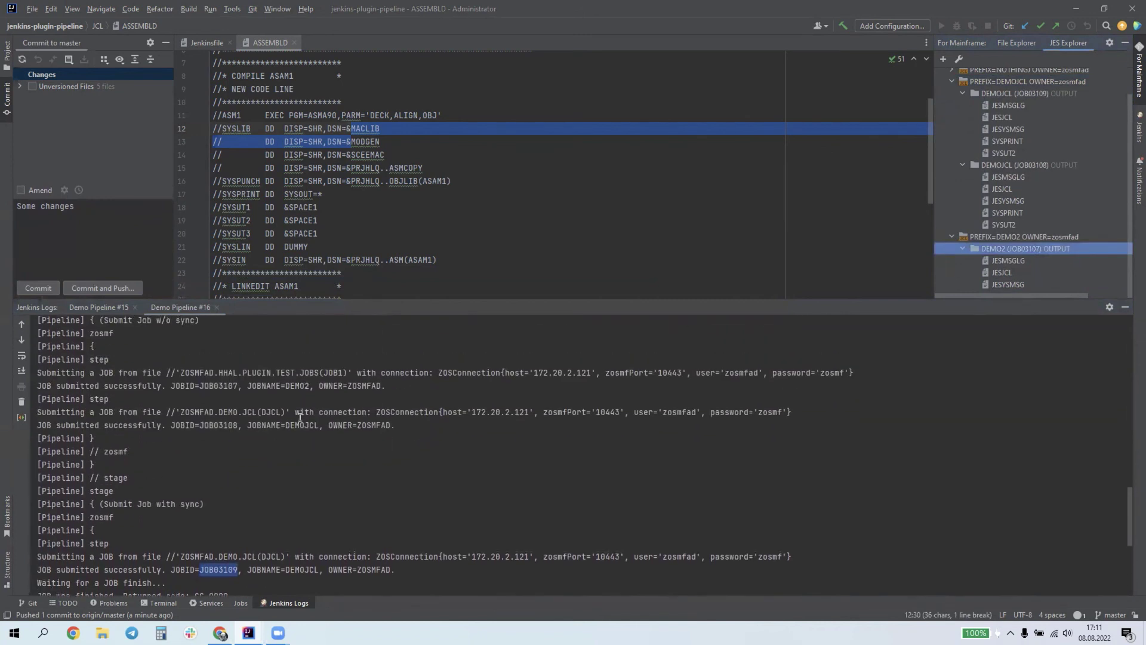
{"action": "left_click_drag", "start_coordinate": [247, 386], "coordinate": [241, 425]}
{"action": "left_click", "coordinate": [255, 469]}
{"action": "scroll", "coordinate": [256, 427], "scroll_direction": "down", "scroll_amount": 5}
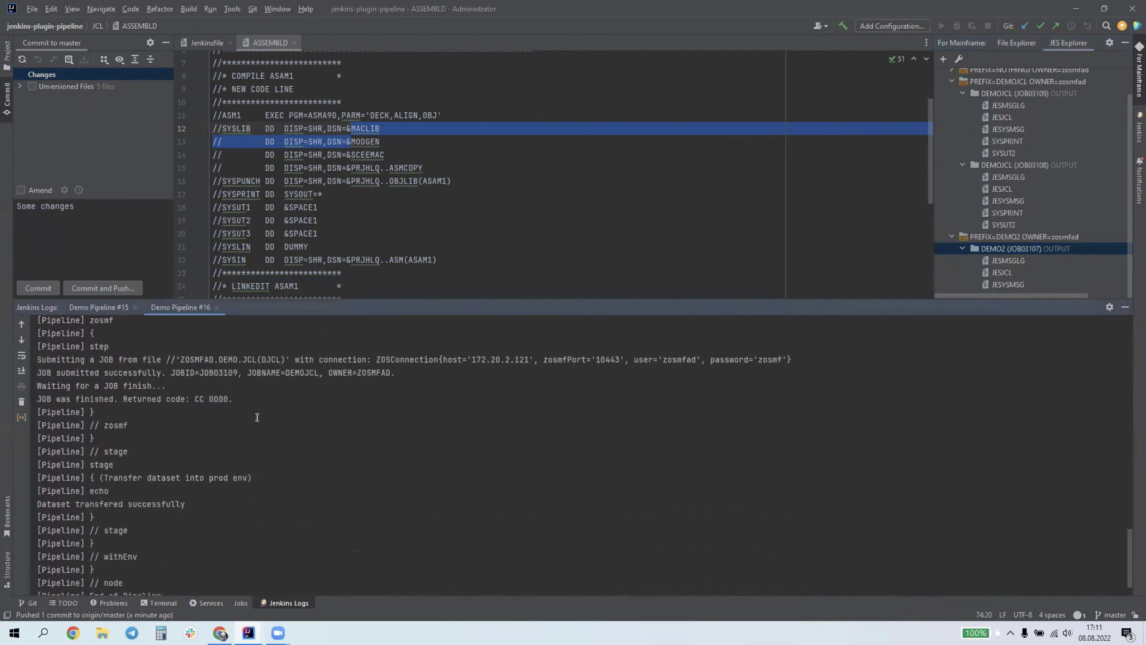
Shrink the build log and commit areas, go back to the start of the ASSEMBLD file and display the Jenkins job list
{"action": "left_click_drag", "start_coordinate": [357, 332], "coordinate": [357, 528]}
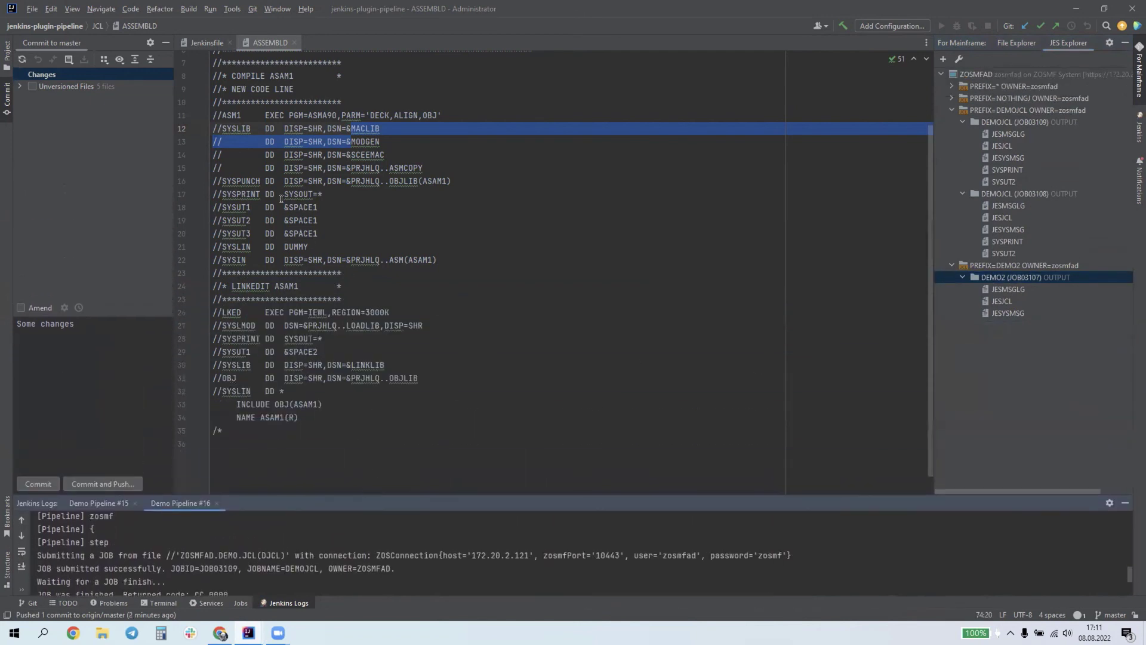
{"action": "left_click_drag", "start_coordinate": [173, 154], "coordinate": [132, 154]}
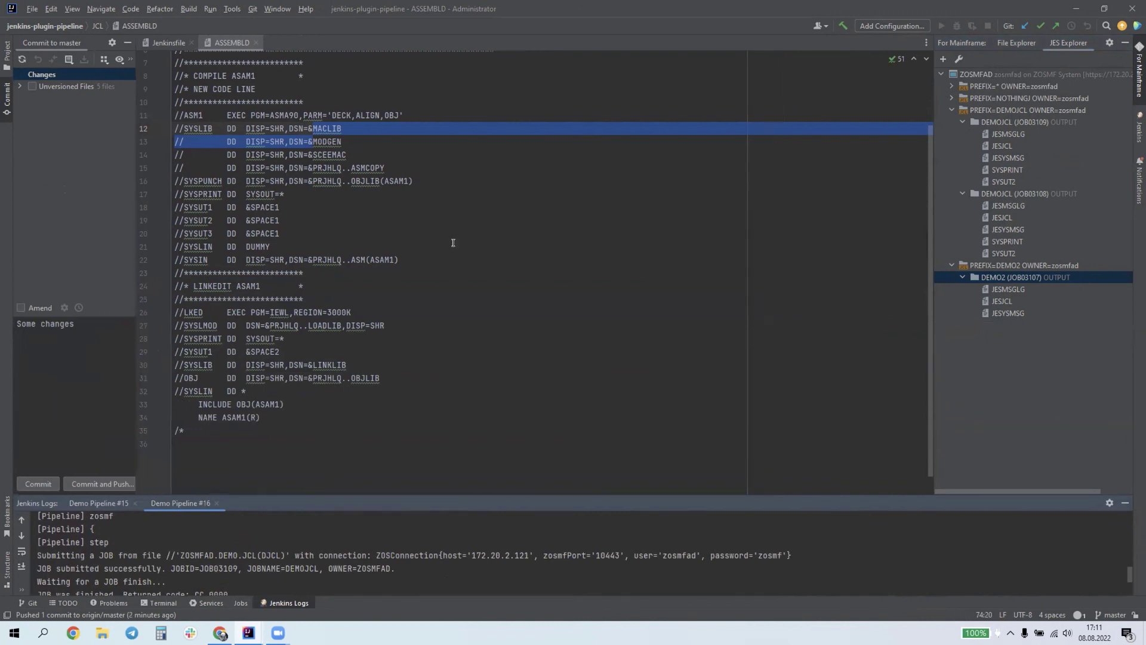
{"action": "scroll", "coordinate": [532, 297], "scroll_direction": "up", "scroll_amount": 3}
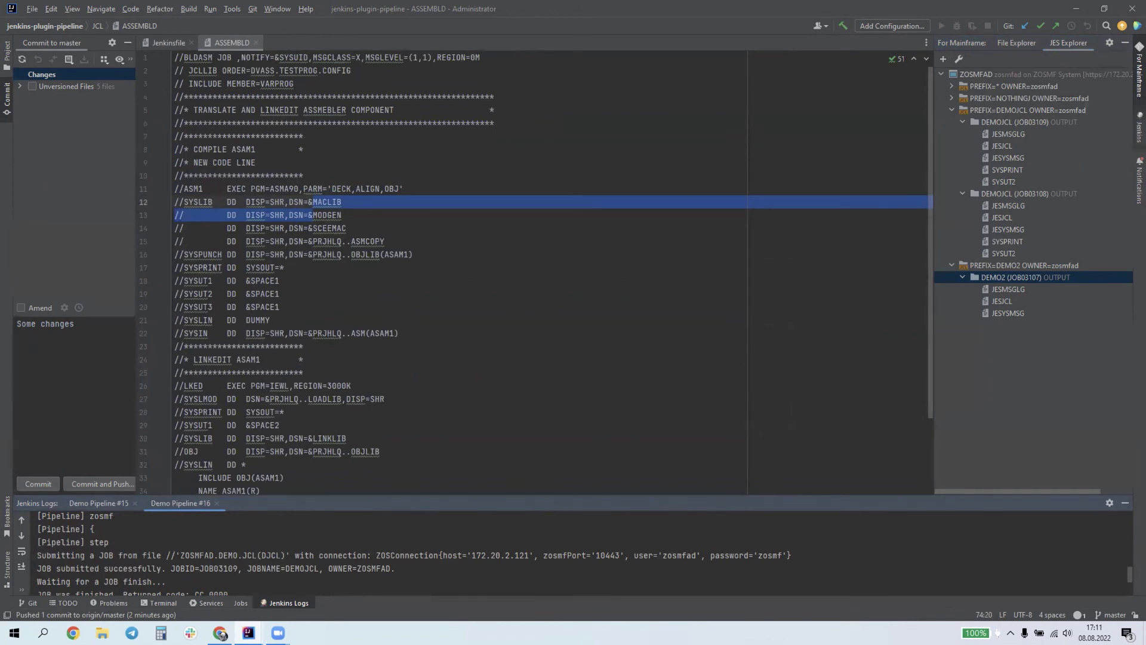
{"action": "left_click", "coordinate": [1139, 126]}
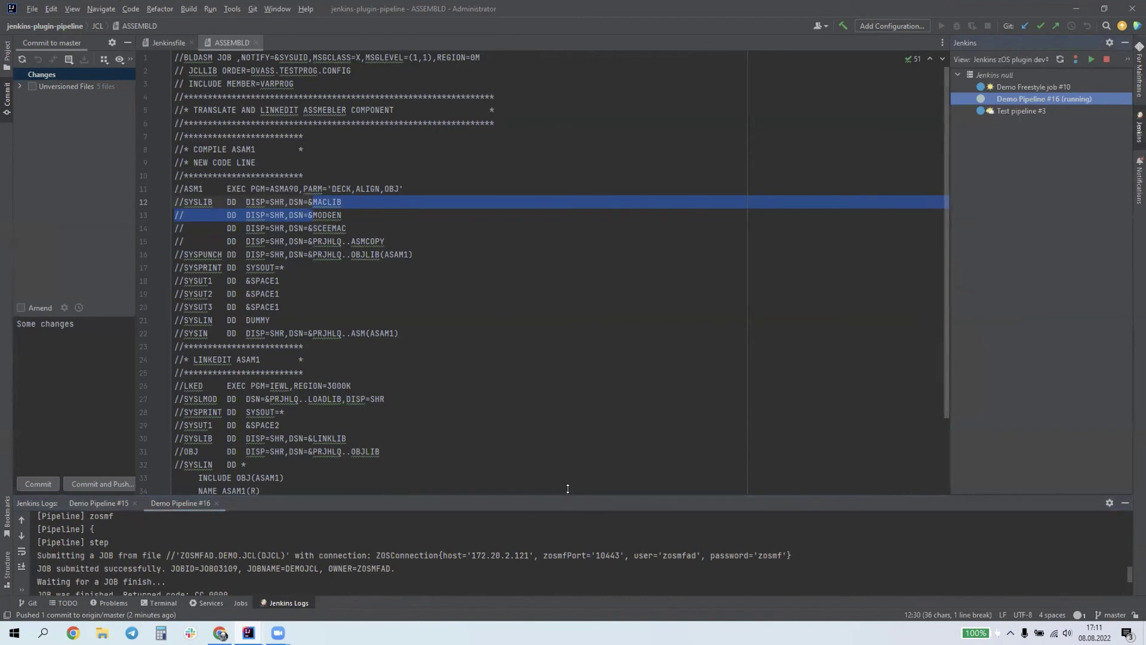
Enlarge the Demo Pipeline #16 log to read its final stages, bring back the JES Explorer and shrink the log again
{"action": "left_click_drag", "start_coordinate": [567, 497], "coordinate": [575, 335]}
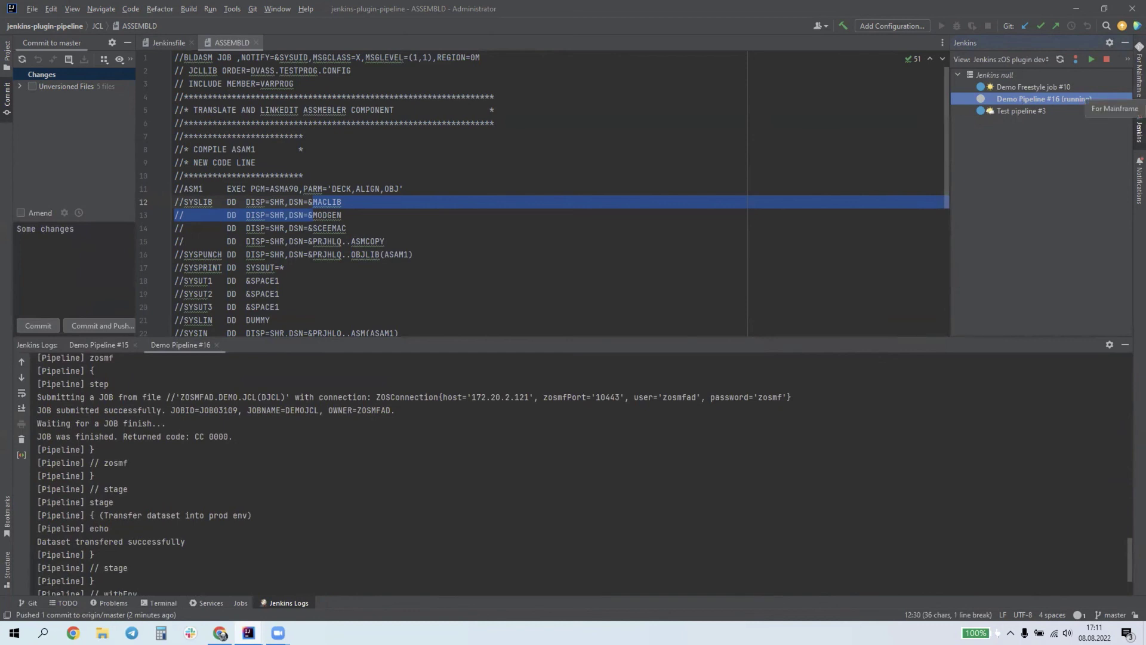
{"action": "left_click", "coordinate": [1139, 72]}
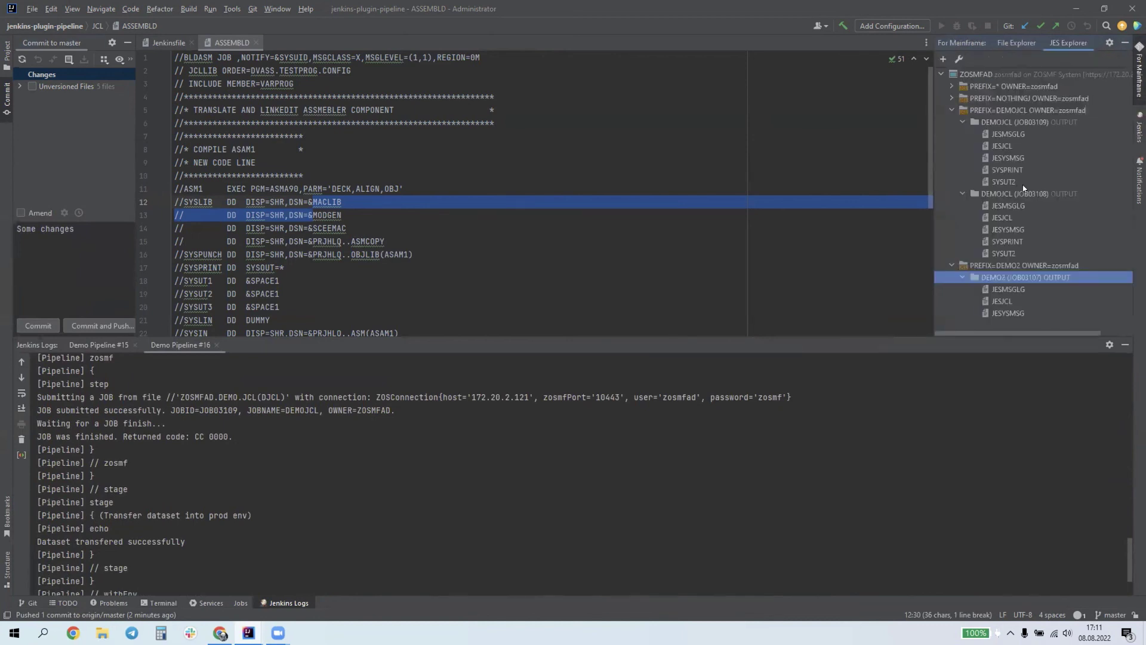
{"action": "left_click_drag", "start_coordinate": [823, 338], "coordinate": [822, 555]}
Open JOB1 from ZOSMFAD.HHAL.PLUGIN.TEST.JOBS and DJCL from ZOSMFAD.DEMO.JCL in the File Explorer, and return to the JES Explorer
{"action": "left_click", "coordinate": [1015, 43]}
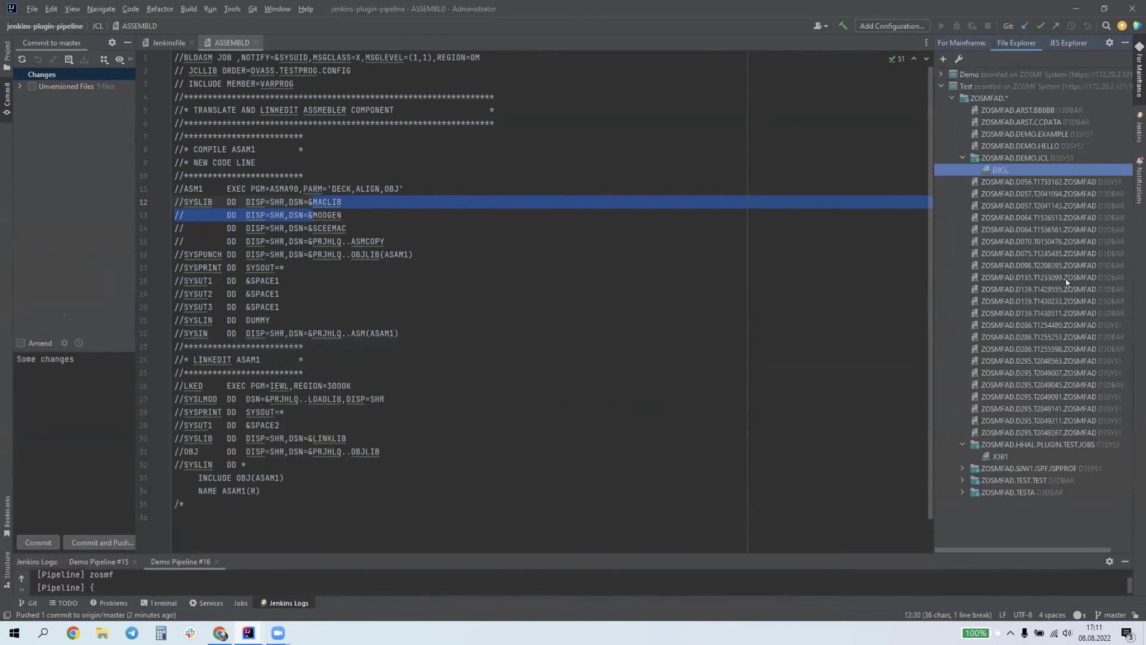
{"action": "left_click", "coordinate": [997, 458]}
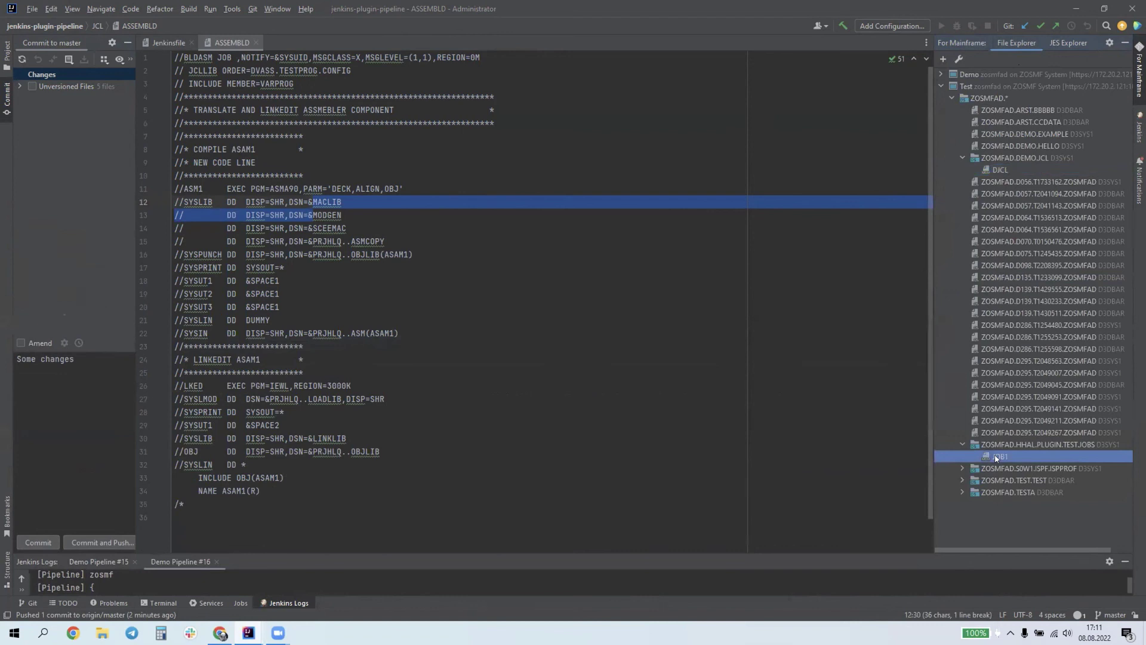
{"action": "double_click", "coordinate": [997, 457]}
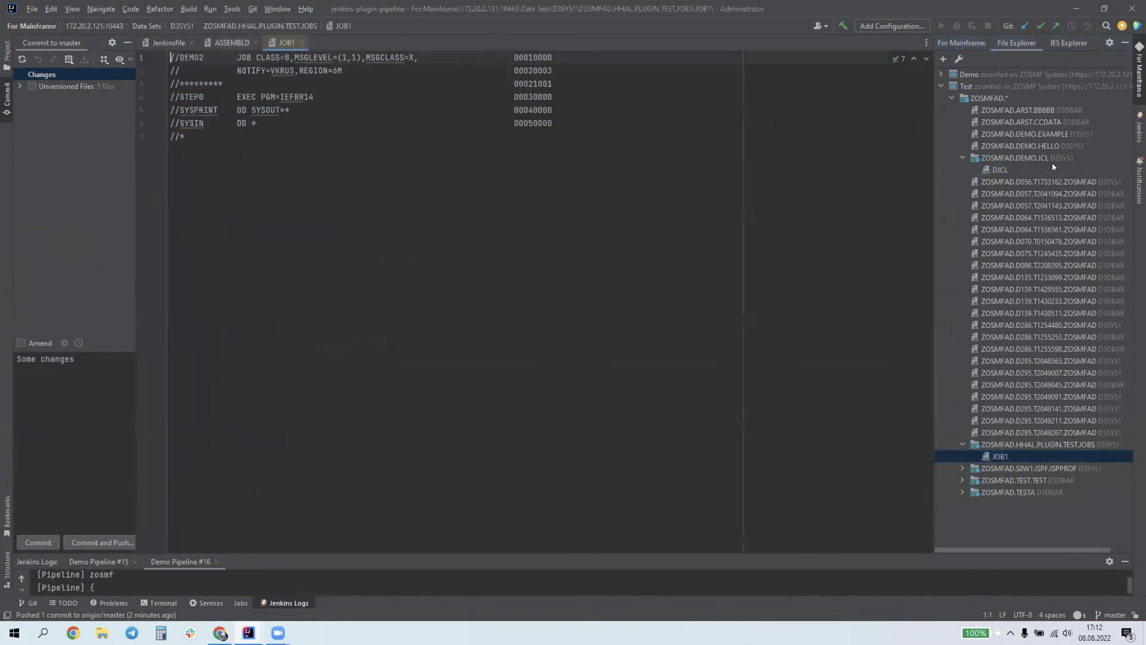
{"action": "left_click", "coordinate": [996, 171]}
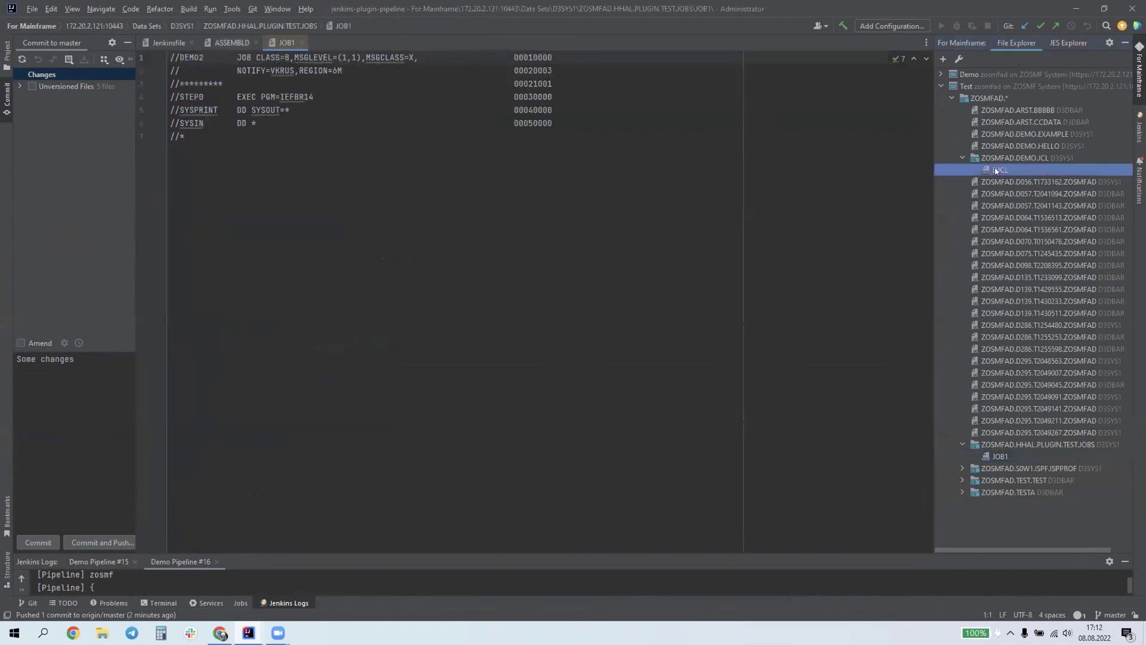
{"action": "double_click", "coordinate": [996, 171]}
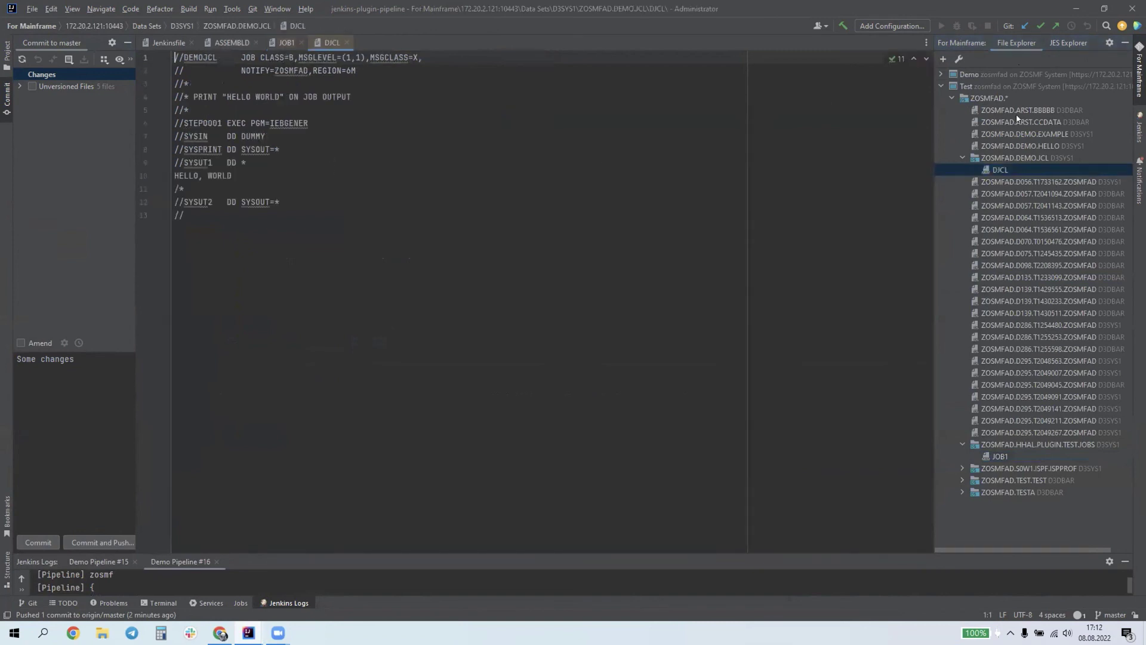
{"action": "left_click", "coordinate": [1065, 43]}
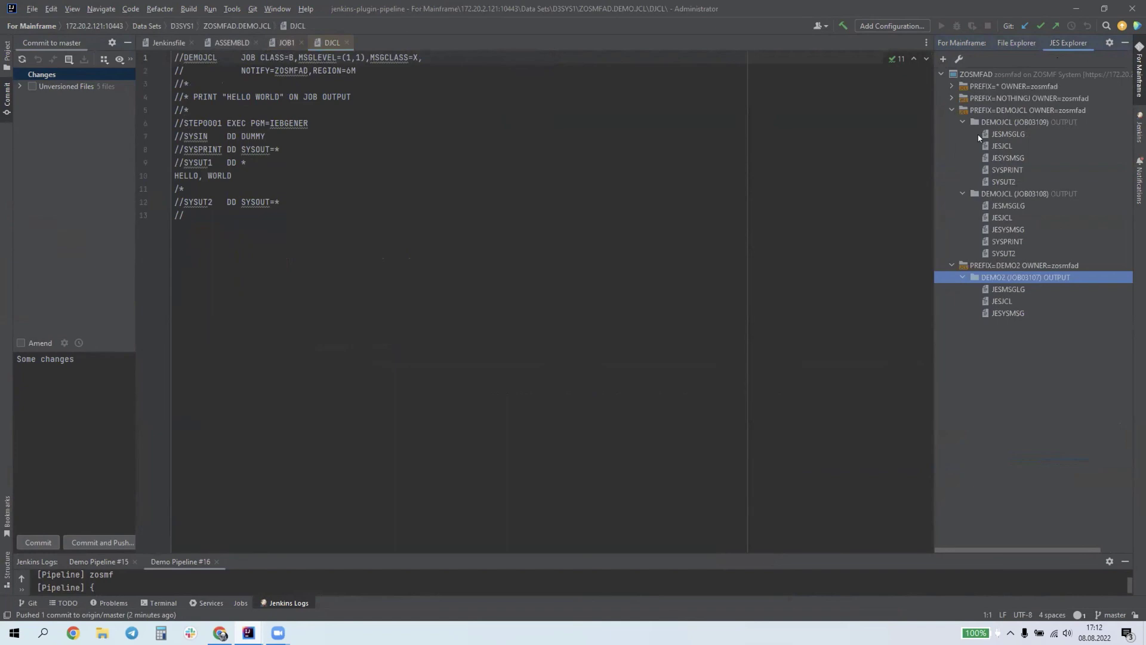
Switch to Jenkins in Chrome, examine the console output of Demo Pipeline build #16 and return to the Jenkins zOS plugin dev view
{"action": "left_click", "coordinate": [220, 633]}
{"action": "left_click", "coordinate": [363, 8]}
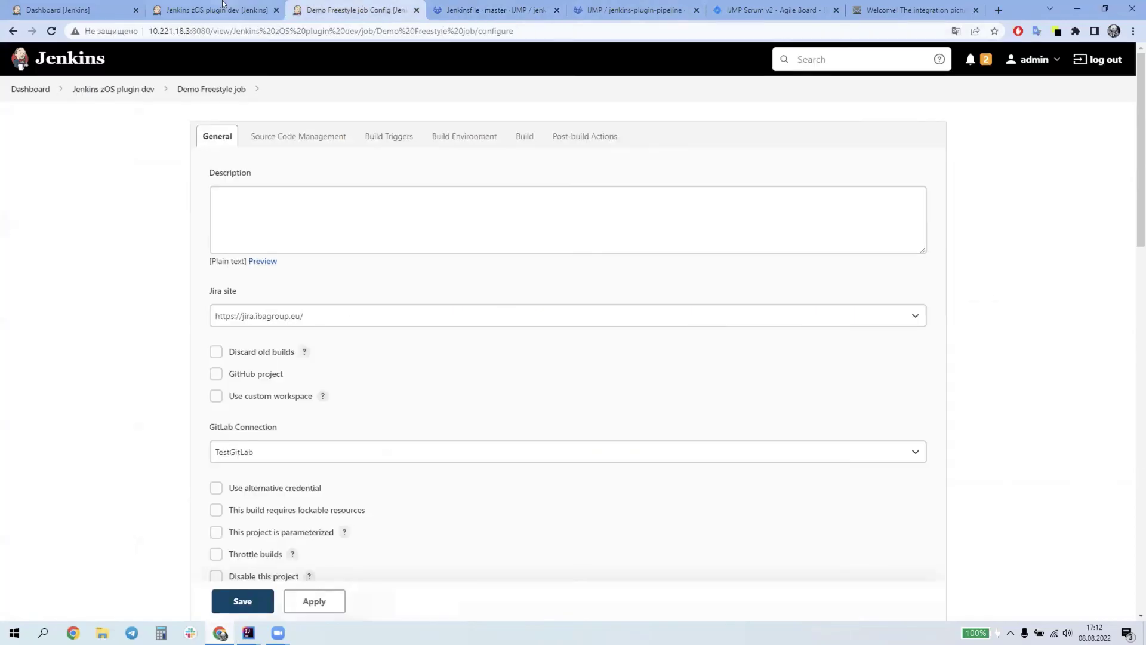
{"action": "left_click", "coordinate": [224, 8]}
{"action": "left_click", "coordinate": [318, 261]}
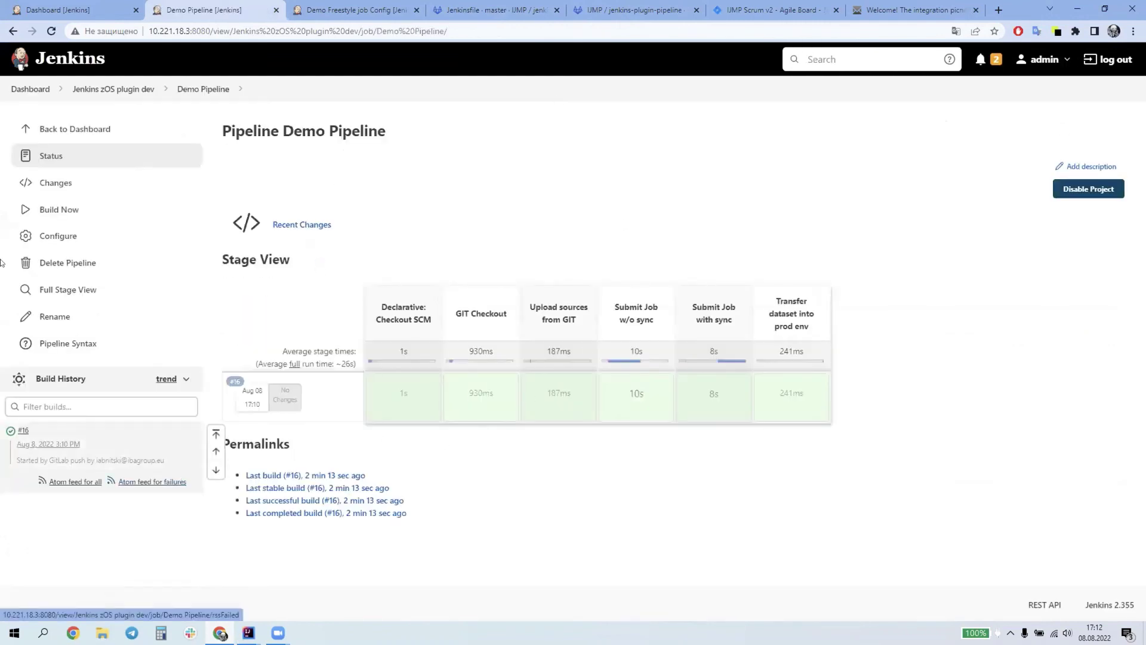
{"action": "left_click", "coordinate": [24, 430]}
{"action": "left_click", "coordinate": [60, 209]}
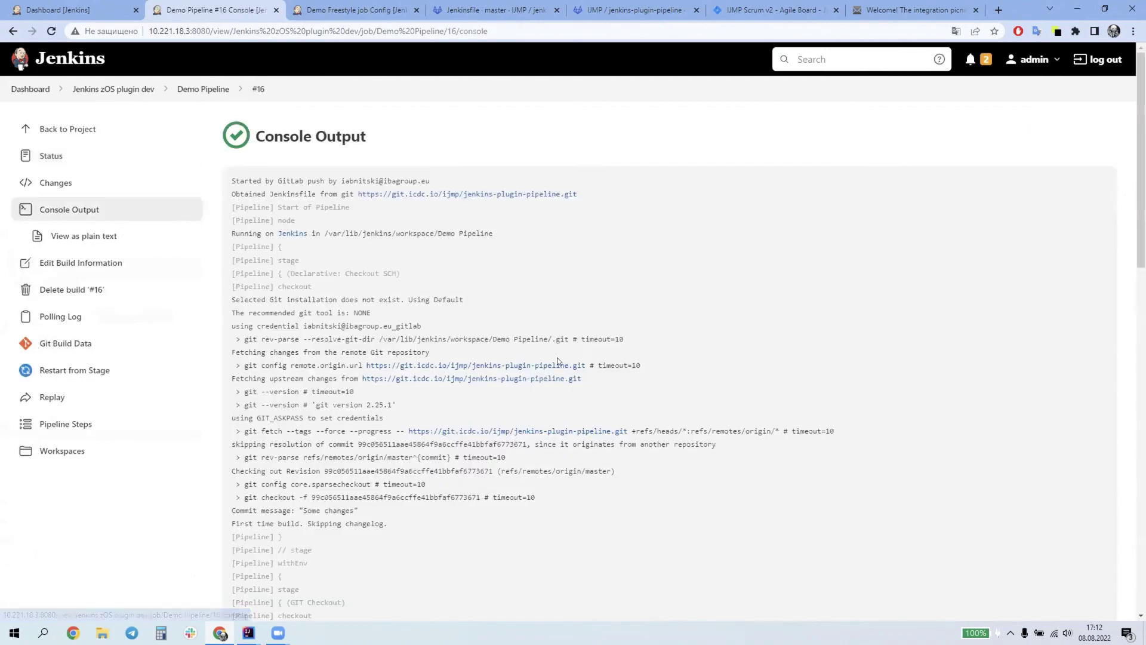
{"action": "scroll", "coordinate": [540, 374], "scroll_direction": "down", "scroll_amount": 15}
{"action": "scroll", "coordinate": [538, 372], "scroll_direction": "up", "scroll_amount": 15}
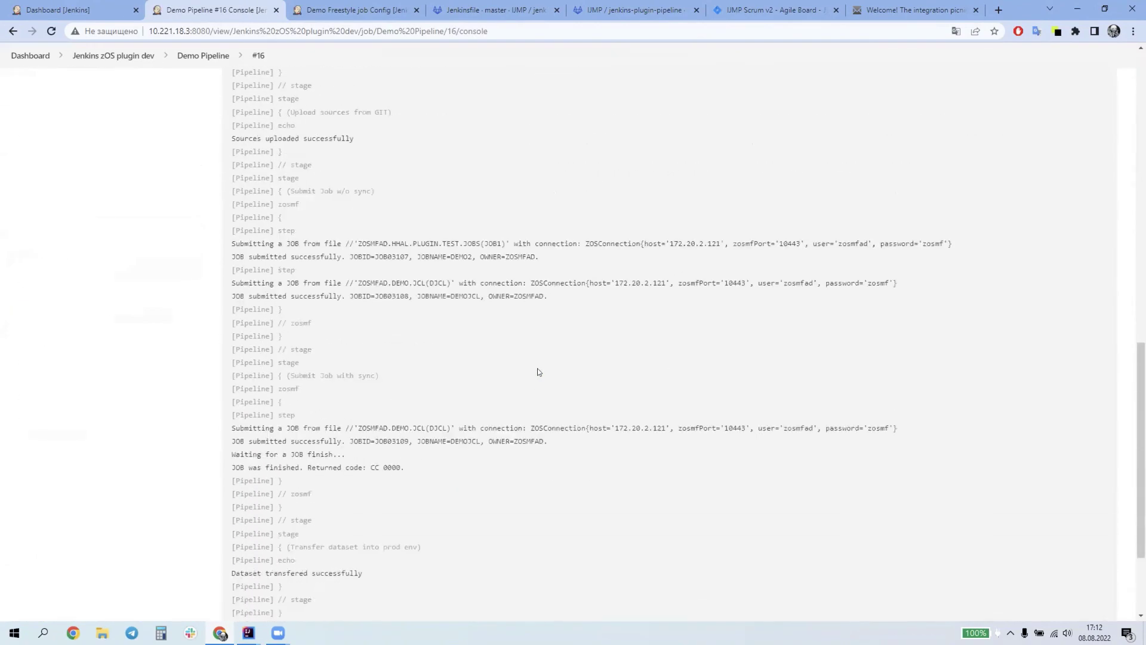
{"action": "left_click", "coordinate": [186, 90]}
{"action": "left_click", "coordinate": [122, 91]}
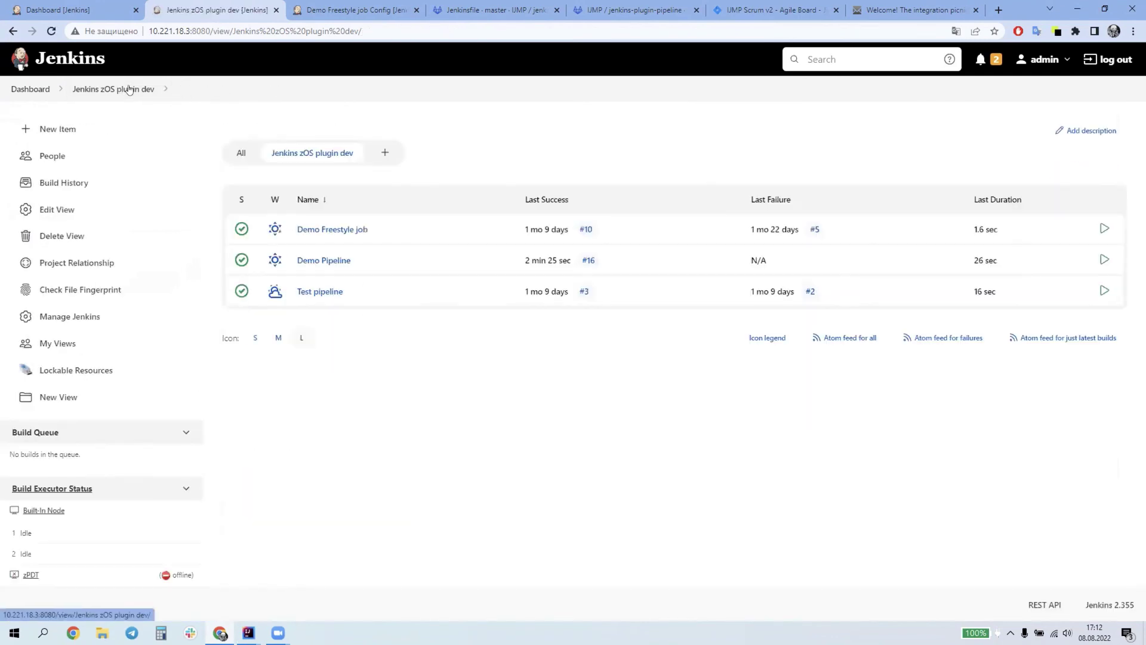
Examine the Demo Freestyle job configuration, focusing on the connection and job name of its '[z/OS] - Submit job' build step
{"action": "left_click", "coordinate": [349, 4]}
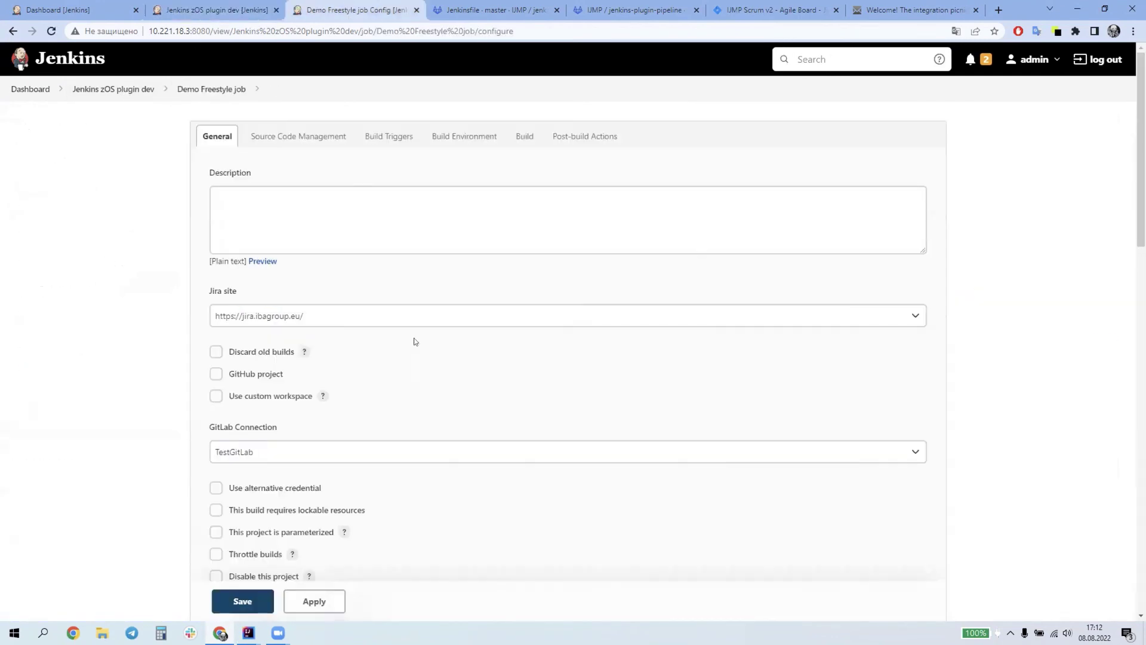
{"action": "scroll", "coordinate": [406, 344], "scroll_direction": "down", "scroll_amount": 12}
{"action": "scroll", "coordinate": [402, 318], "scroll_direction": "down", "scroll_amount": 6}
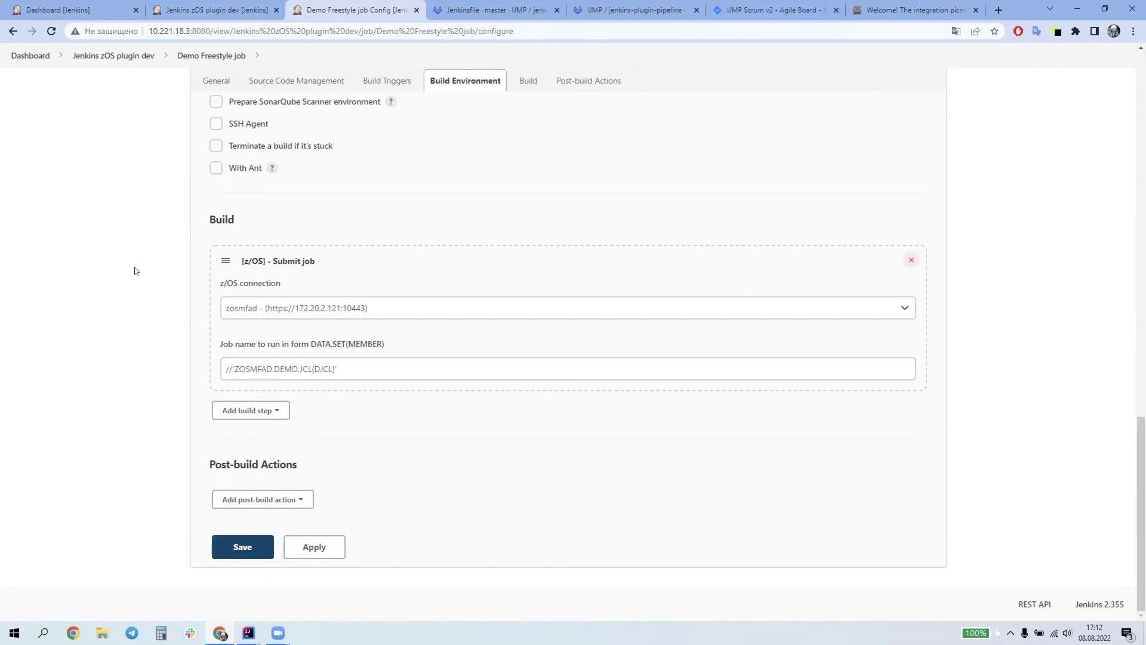
{"action": "scroll", "coordinate": [125, 274], "scroll_direction": "up", "scroll_amount": 3}
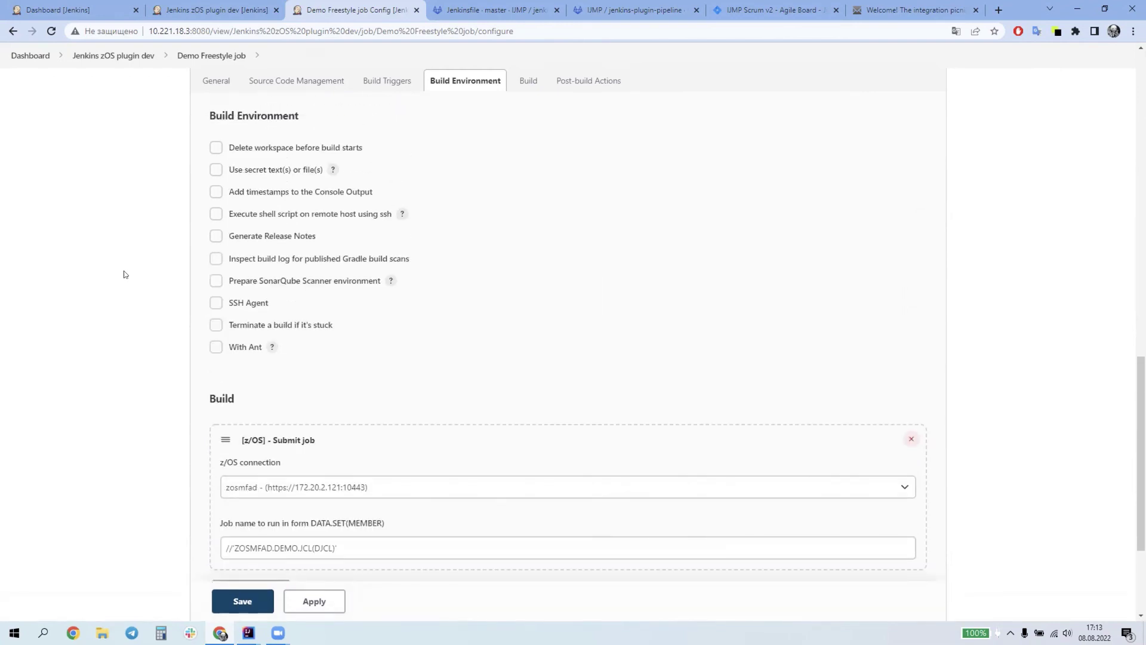
{"action": "scroll", "coordinate": [107, 428], "scroll_direction": "down", "scroll_amount": 2}
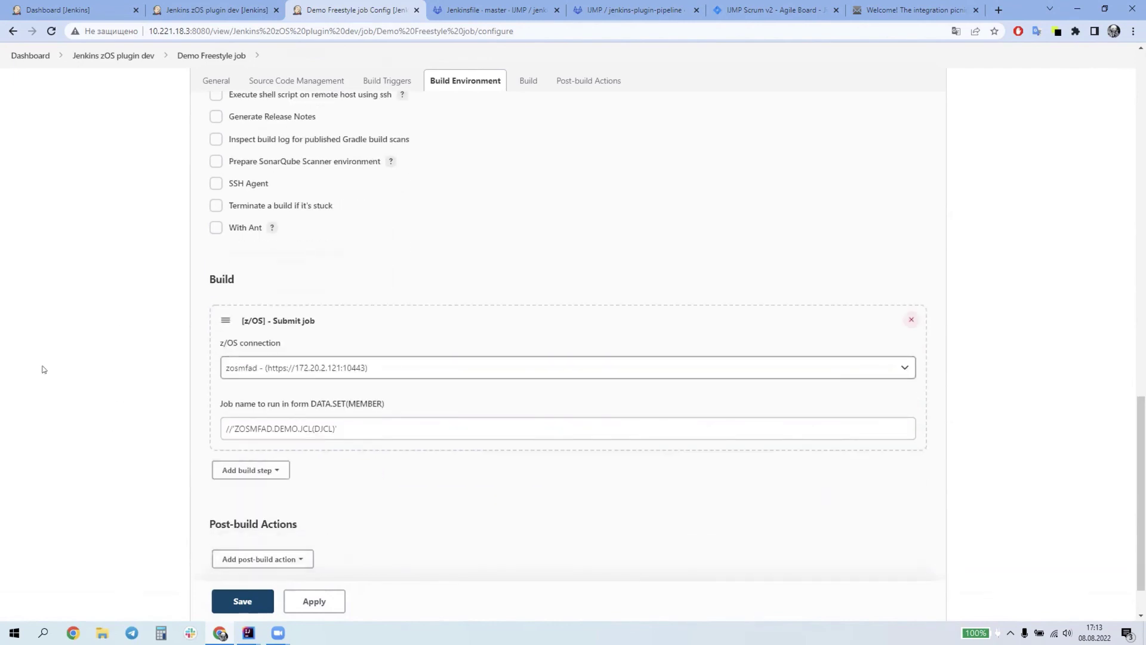
{"action": "scroll", "coordinate": [760, 474], "scroll_direction": "up", "scroll_amount": 4}
{"action": "scroll", "coordinate": [438, 410], "scroll_direction": "down", "scroll_amount": 4}
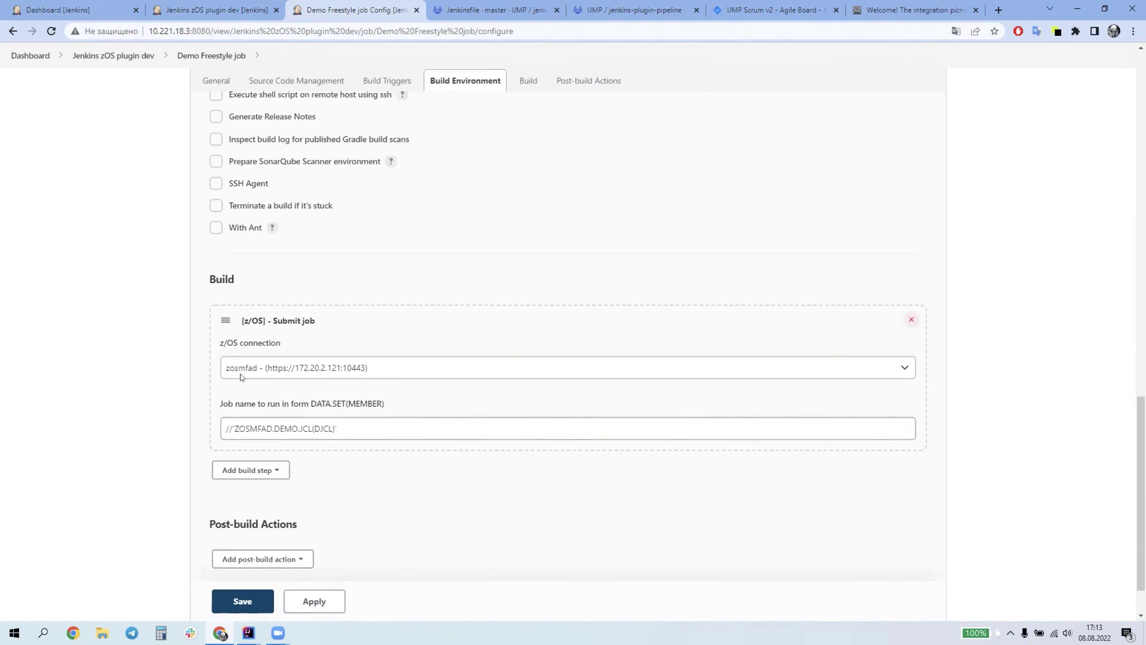
{"action": "scroll", "coordinate": [242, 378], "scroll_direction": "up", "scroll_amount": 15}
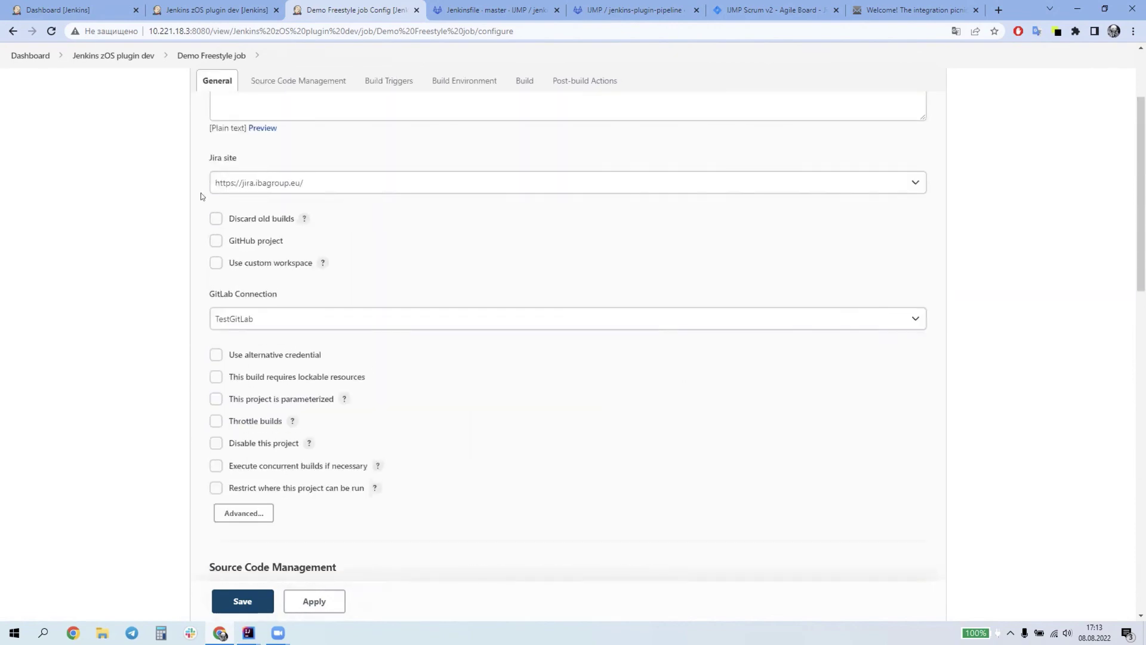
{"action": "scroll", "coordinate": [369, 356], "scroll_direction": "up", "scroll_amount": 2}
Leave the Demo Freestyle job configuration without saving and return to the Jenkins zOS plugin dev job list
{"action": "left_click", "coordinate": [119, 83]}
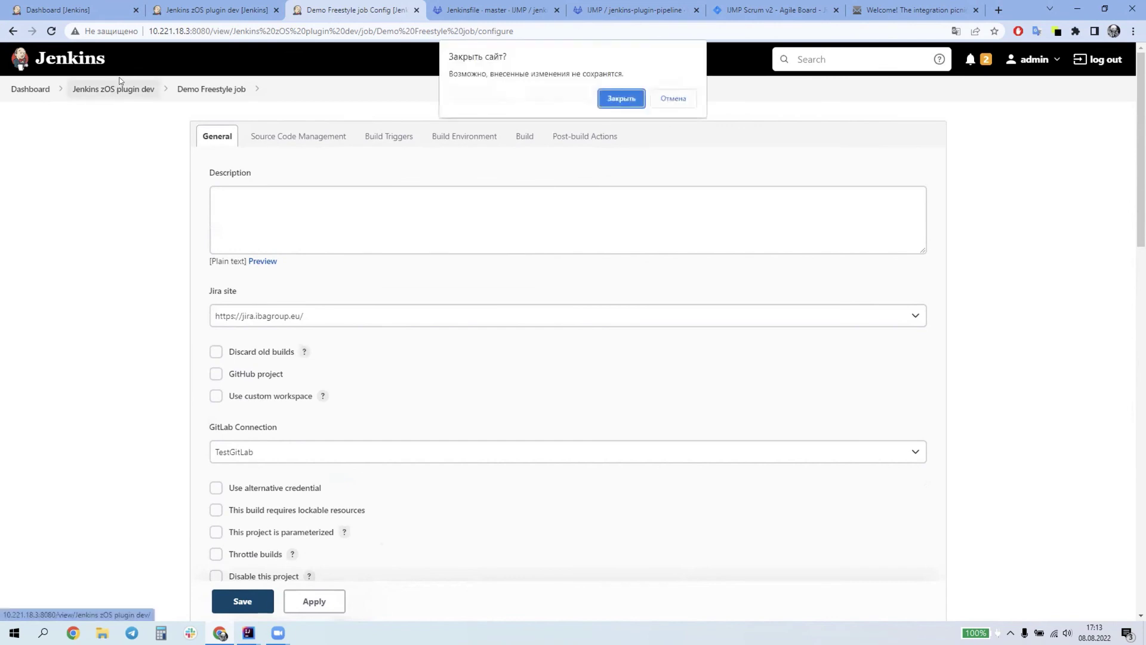
{"action": "left_click", "coordinate": [621, 98]}
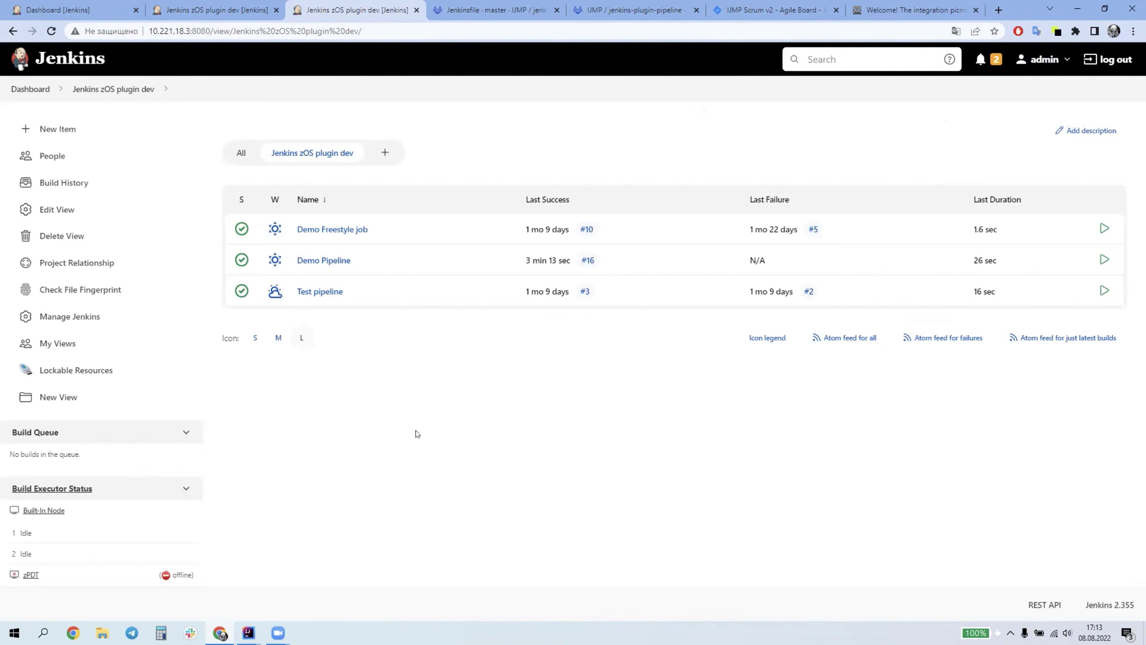
{"action": "left_click", "coordinate": [226, 12]}
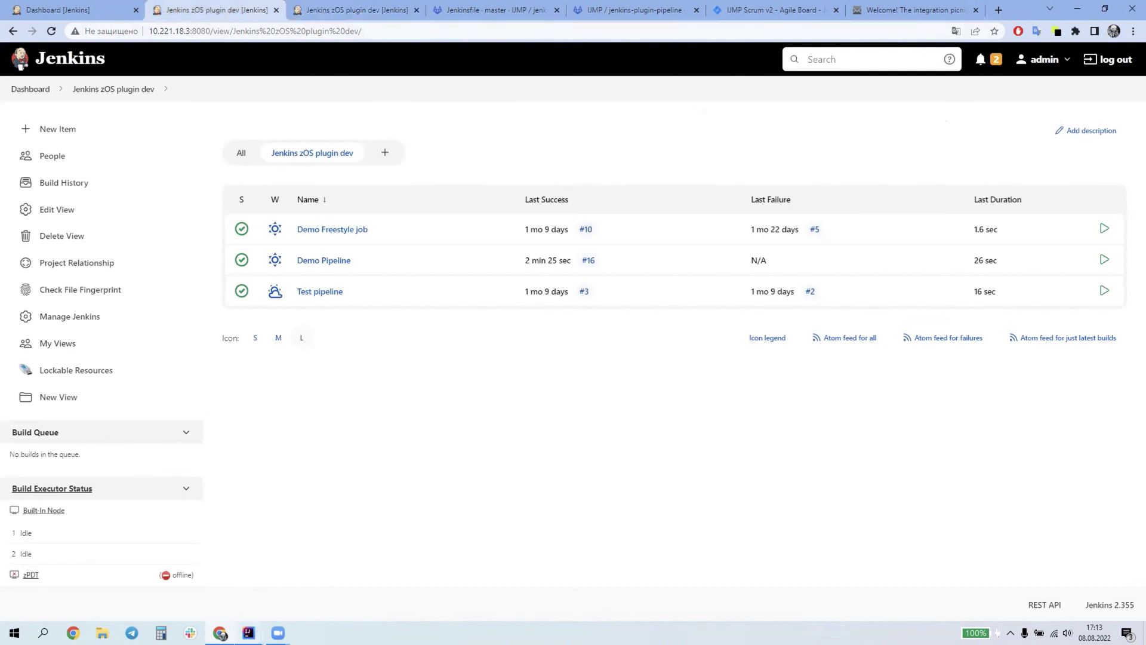
Switch to IntelliJ IDEA, review the Jenkinsfile stages beside a slightly enlarged build log and display the project file tree
{"action": "key", "text": "alt+Tab"}
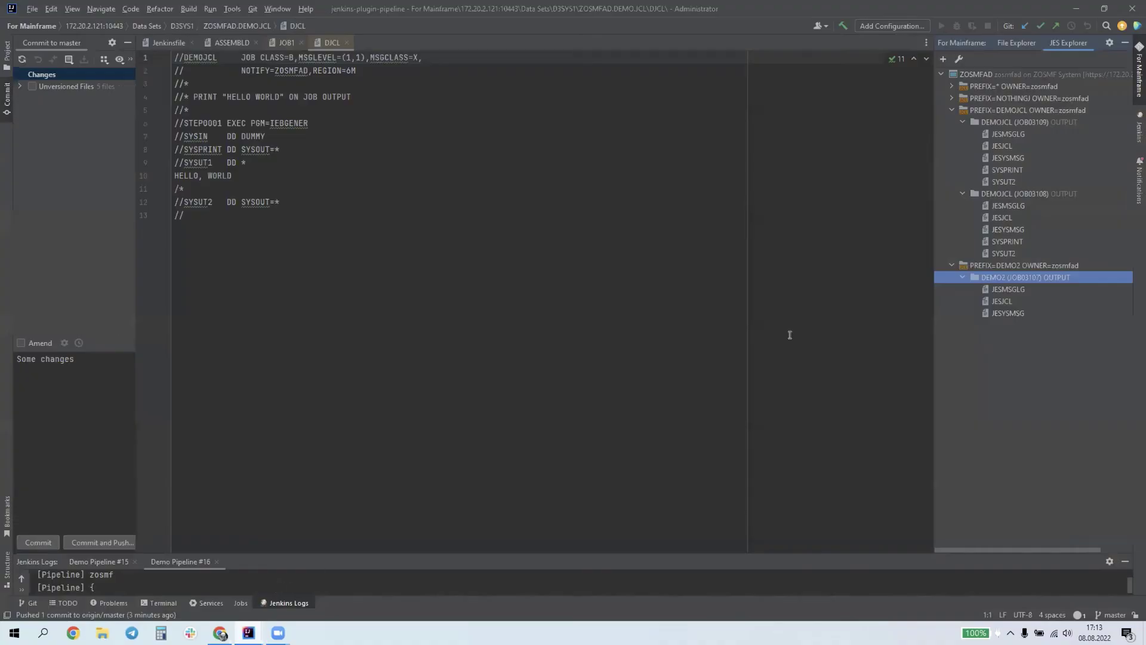
{"action": "left_click", "coordinate": [169, 43]}
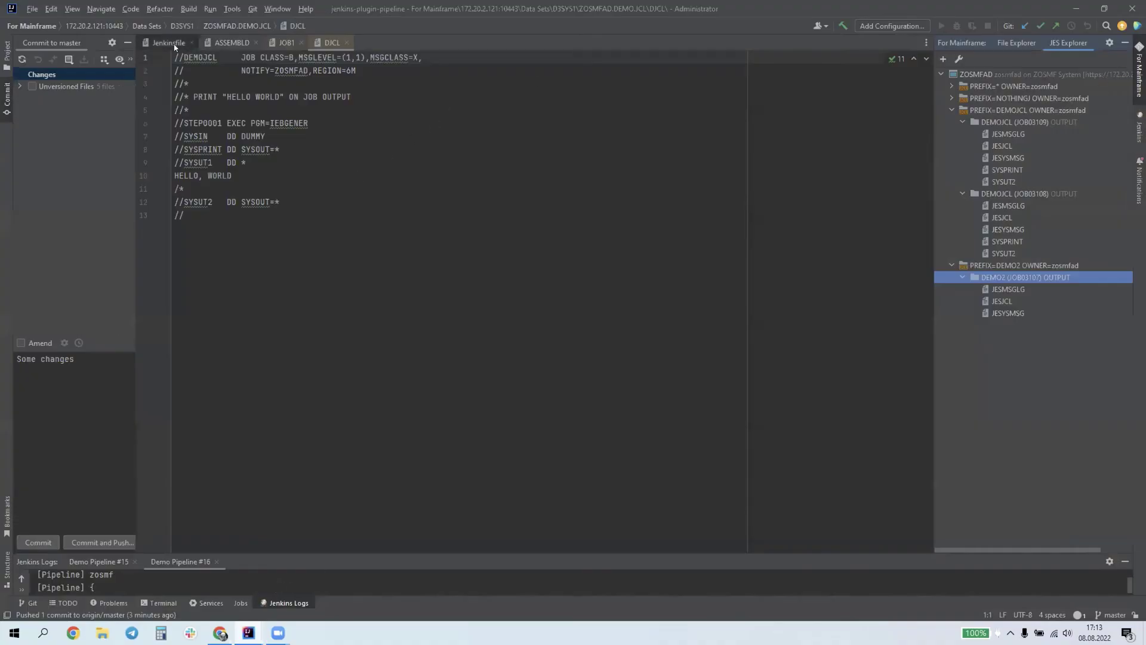
{"action": "scroll", "coordinate": [372, 296], "scroll_direction": "up", "scroll_amount": 5}
{"action": "scroll", "coordinate": [373, 296], "scroll_direction": "down", "scroll_amount": 1}
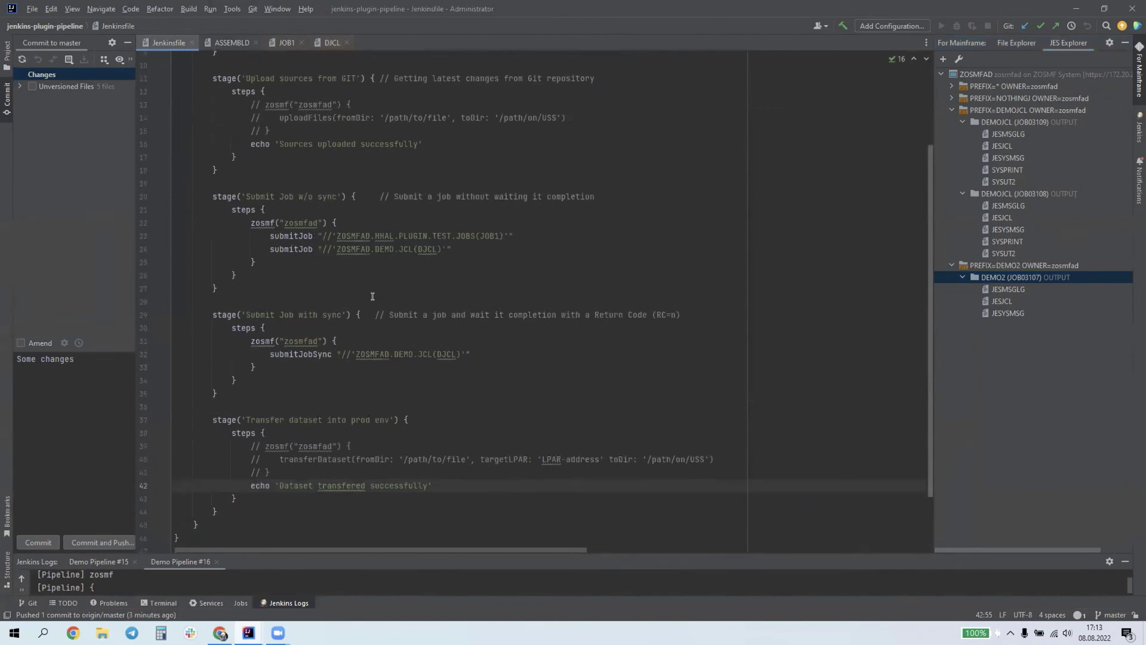
{"action": "left_click_drag", "start_coordinate": [255, 549], "coordinate": [255, 500]}
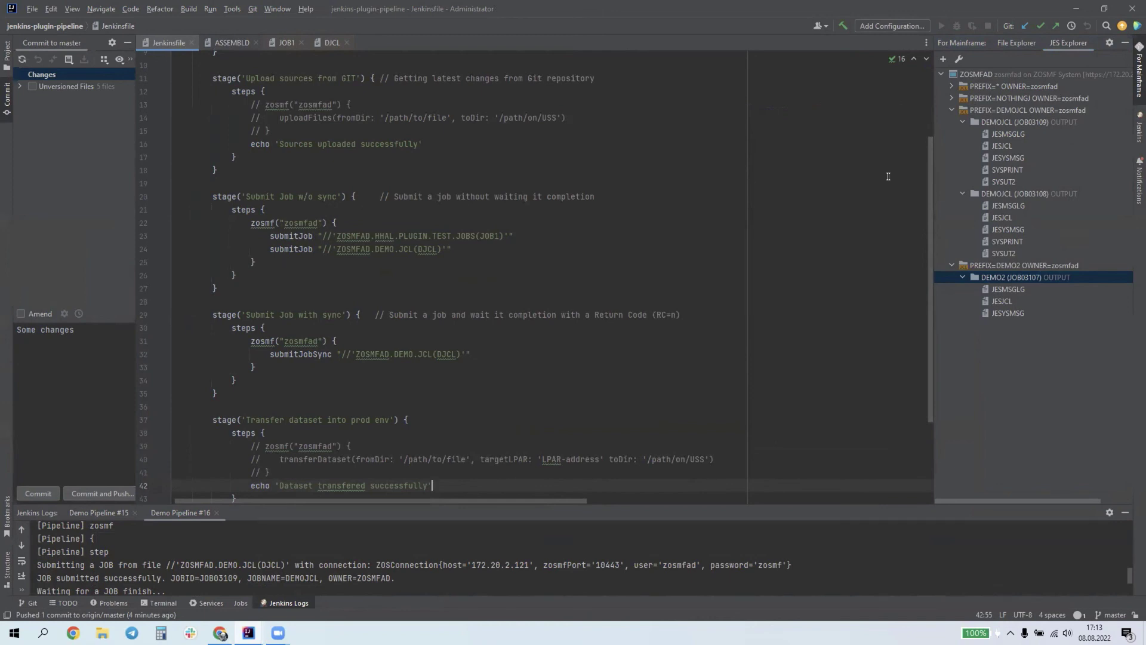
{"action": "scroll", "coordinate": [888, 176], "scroll_direction": "up", "scroll_amount": 1}
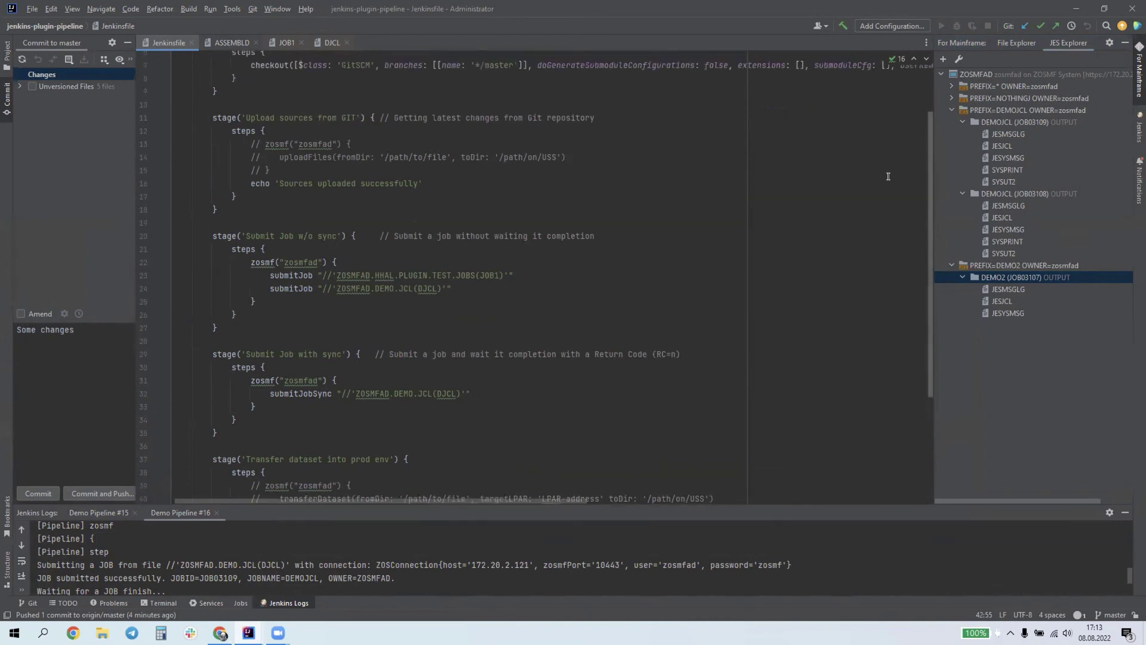
{"action": "scroll", "coordinate": [928, 201], "scroll_direction": "up", "scroll_amount": 2}
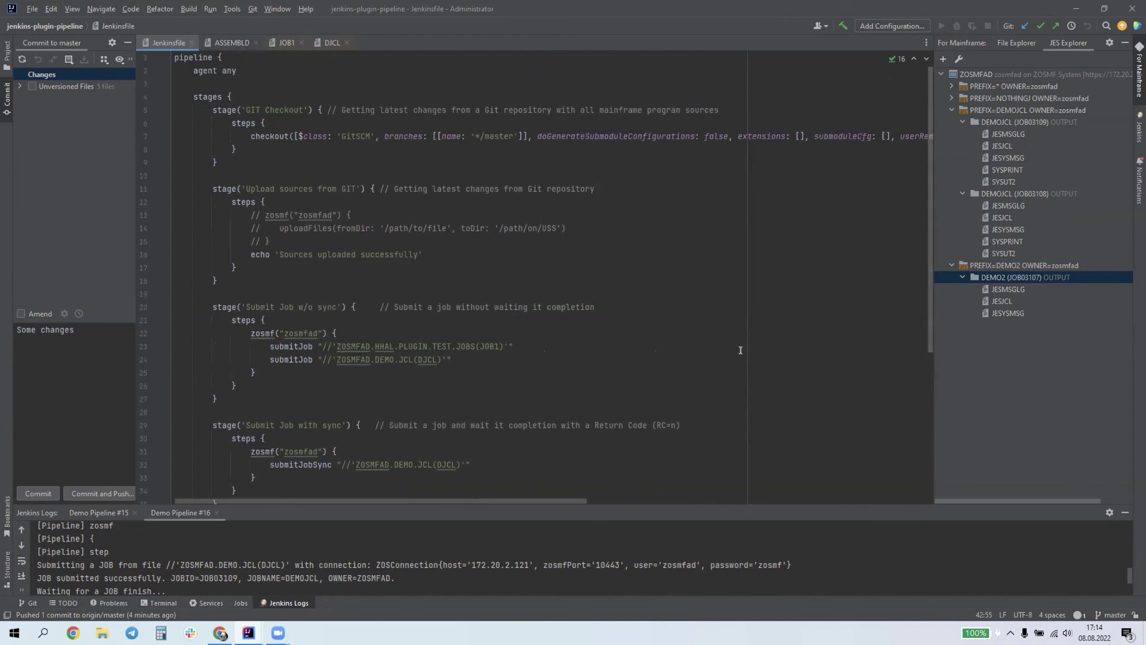
{"action": "left_click", "coordinate": [8, 60]}
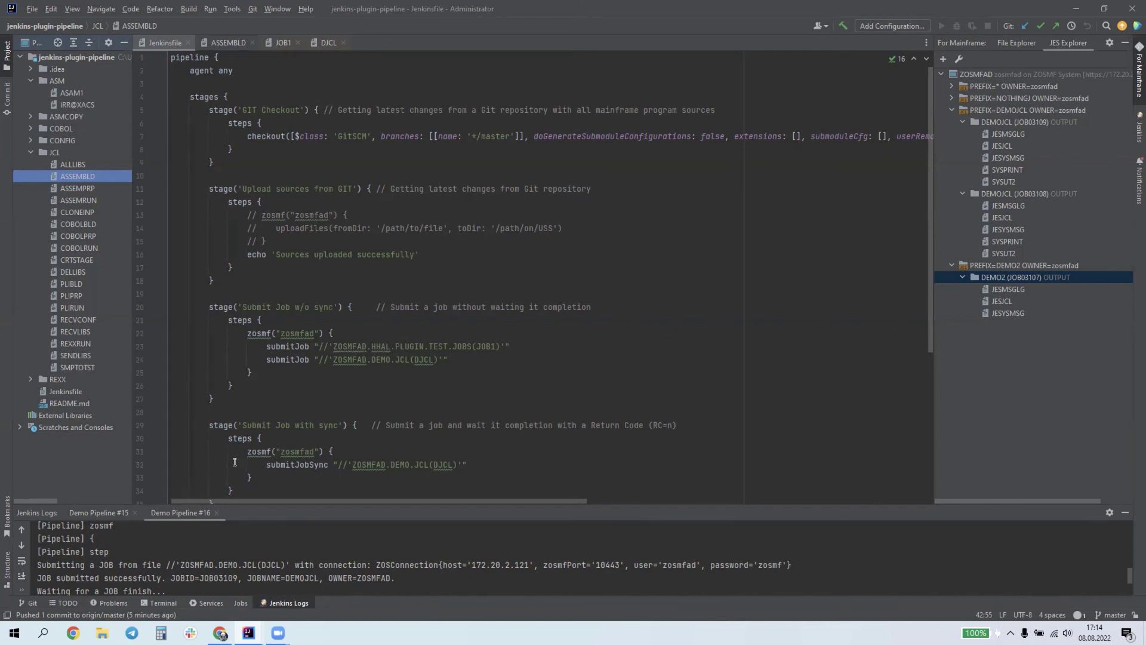
Switch to Chrome and review the Jenkins Plugin tasks on the IJMP Sprint 33 board in Jira
{"action": "key", "text": "alt+Tab"}
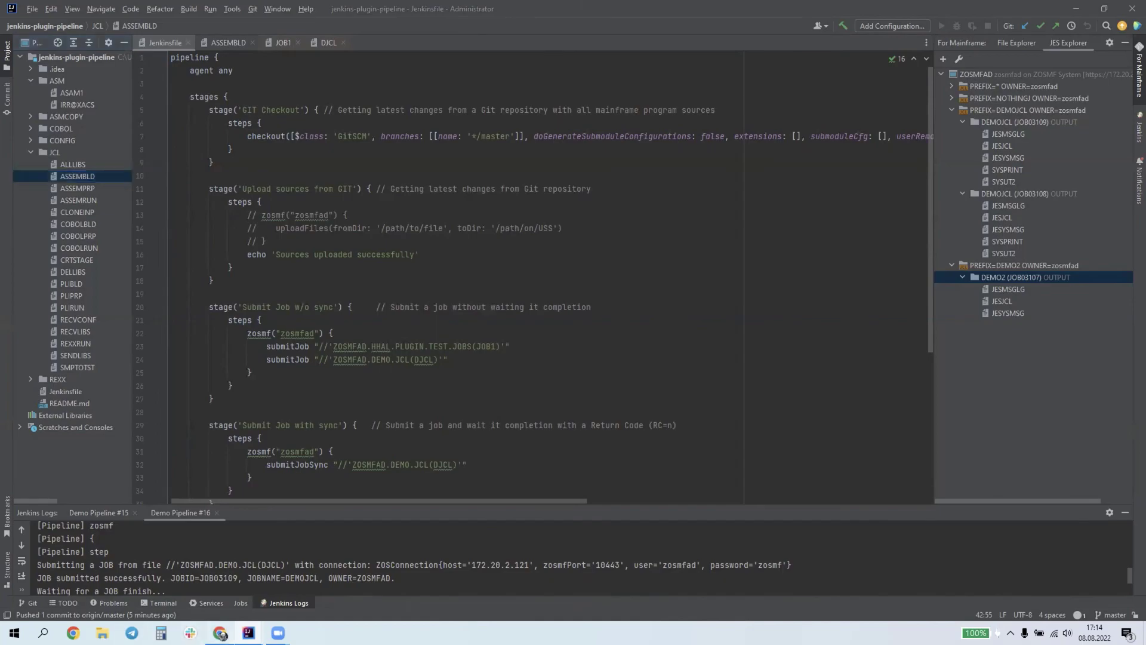
{"action": "left_click", "coordinate": [761, 5]}
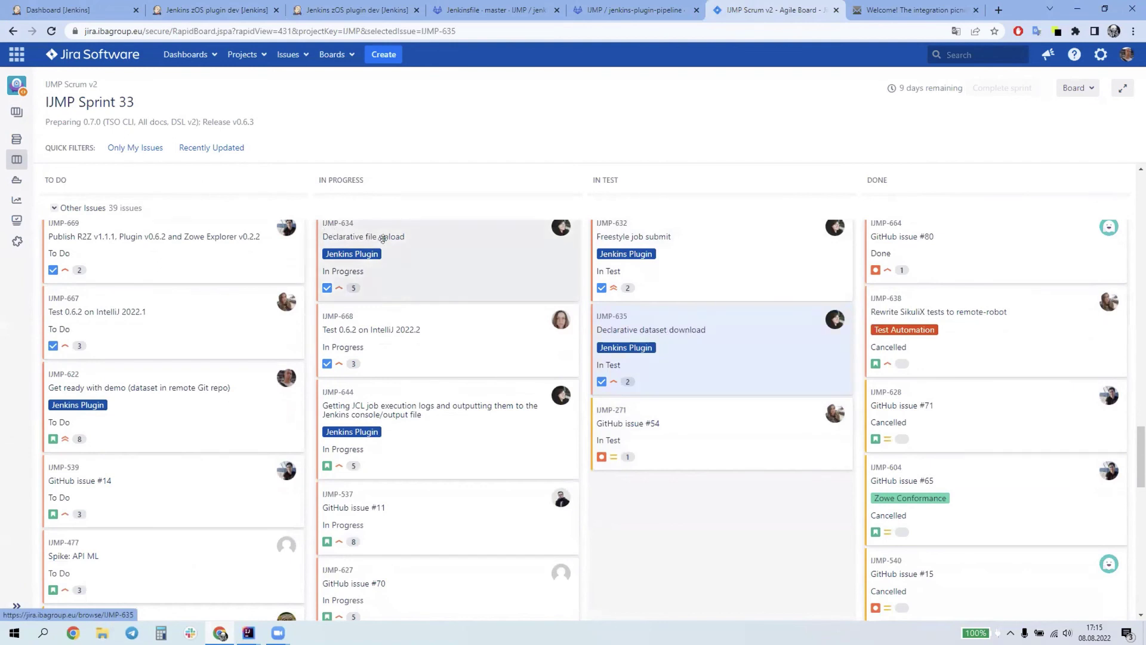
{"action": "scroll", "coordinate": [478, 400], "scroll_direction": "up", "scroll_amount": 1}
{"action": "scroll", "coordinate": [477, 399], "scroll_direction": "up", "scroll_amount": 2}
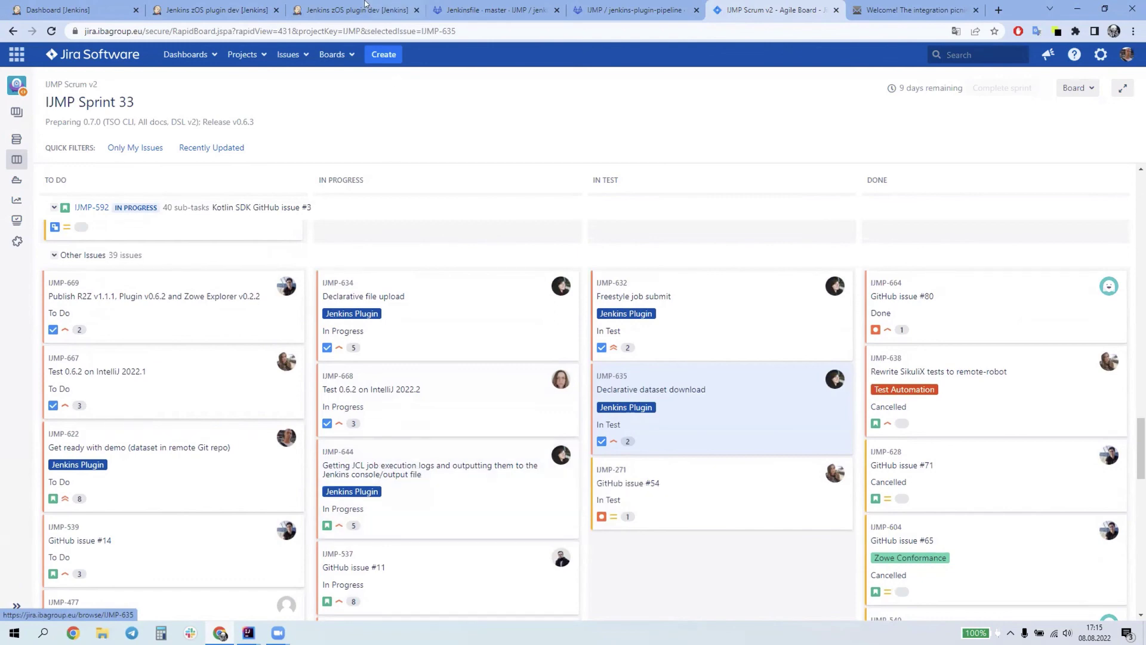
Switch to the Jenkins job list and open the workspace of Demo Pipeline build #16
{"action": "key", "text": "ctrl+3"}
{"action": "left_click", "coordinate": [317, 263]}
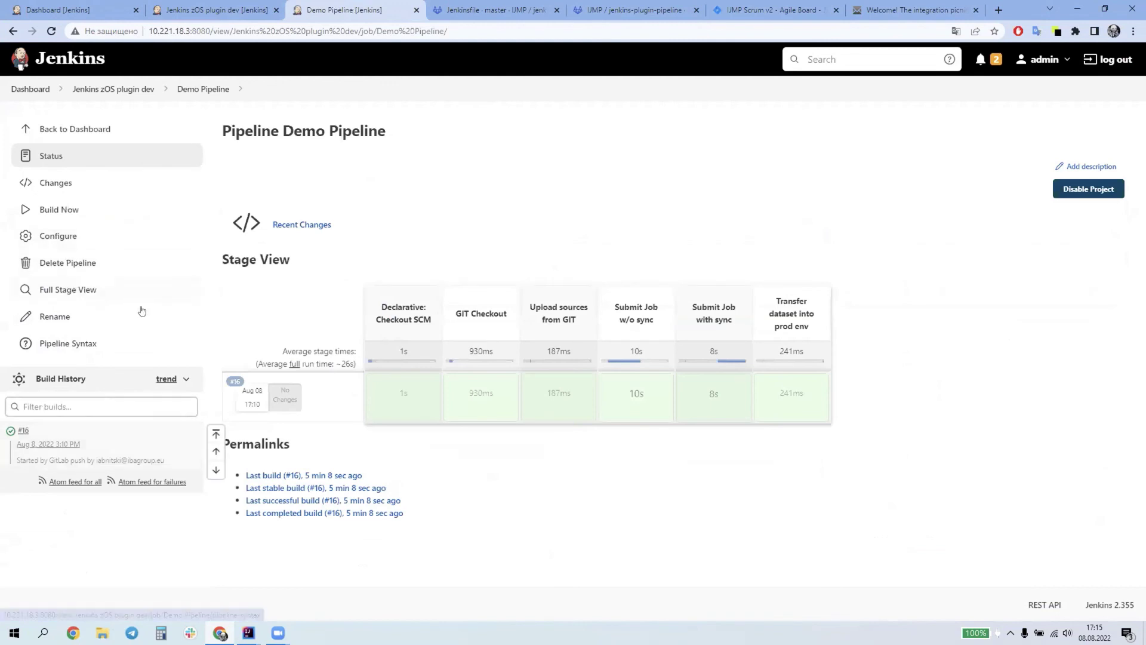
{"action": "left_click", "coordinate": [23, 430]}
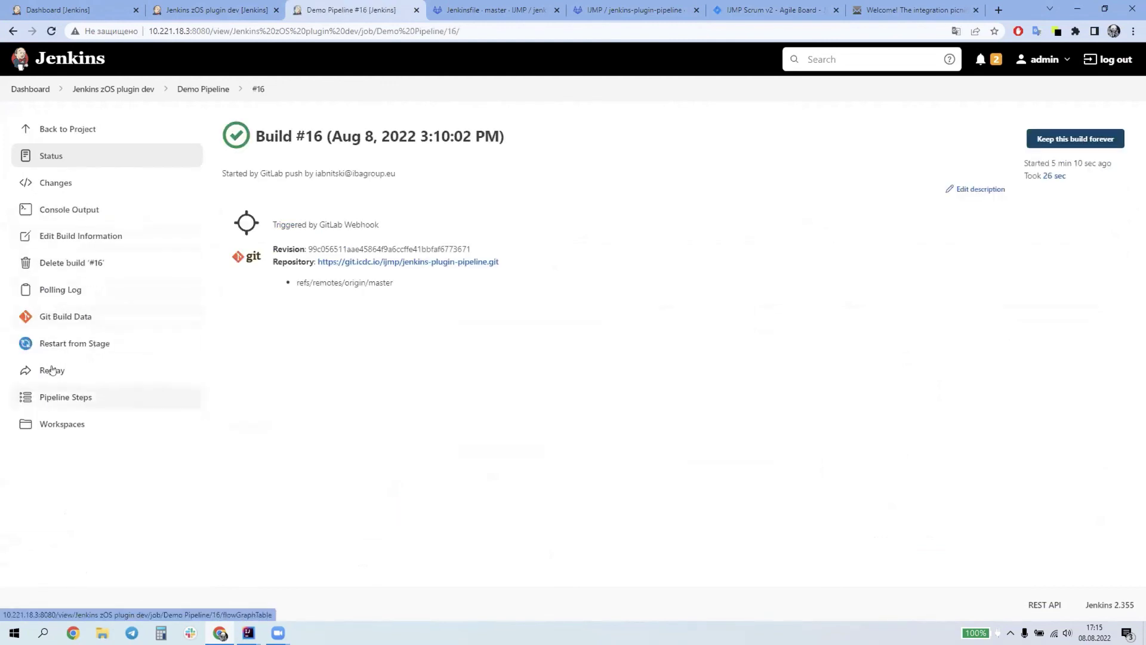
{"action": "left_click", "coordinate": [60, 424]}
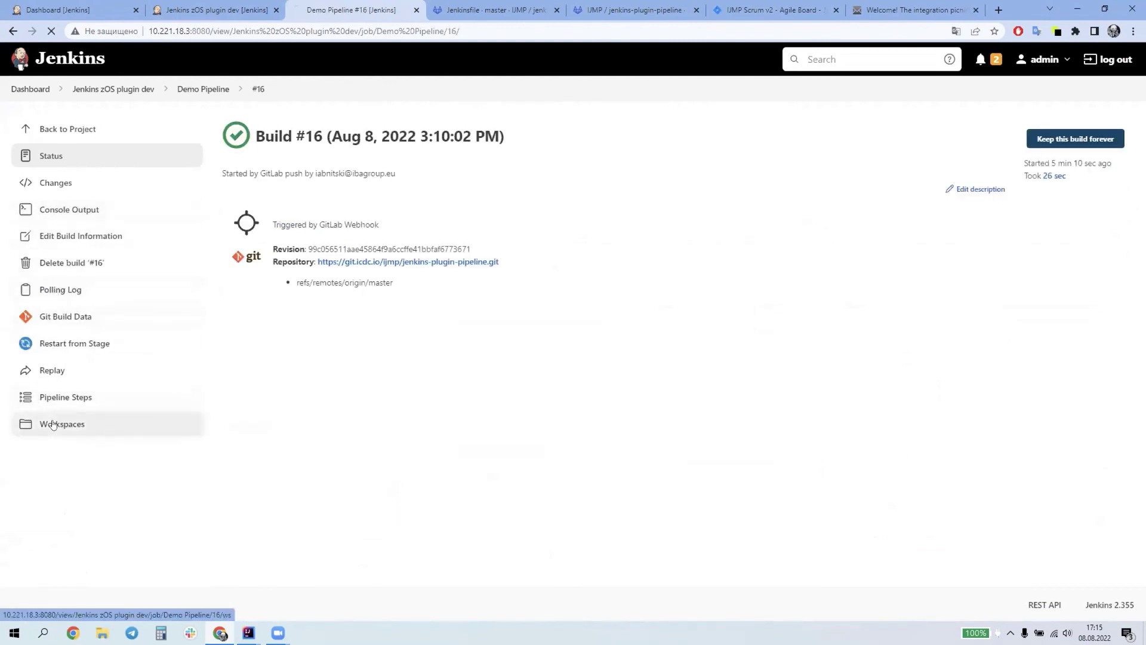
{"action": "left_click", "coordinate": [277, 166]}
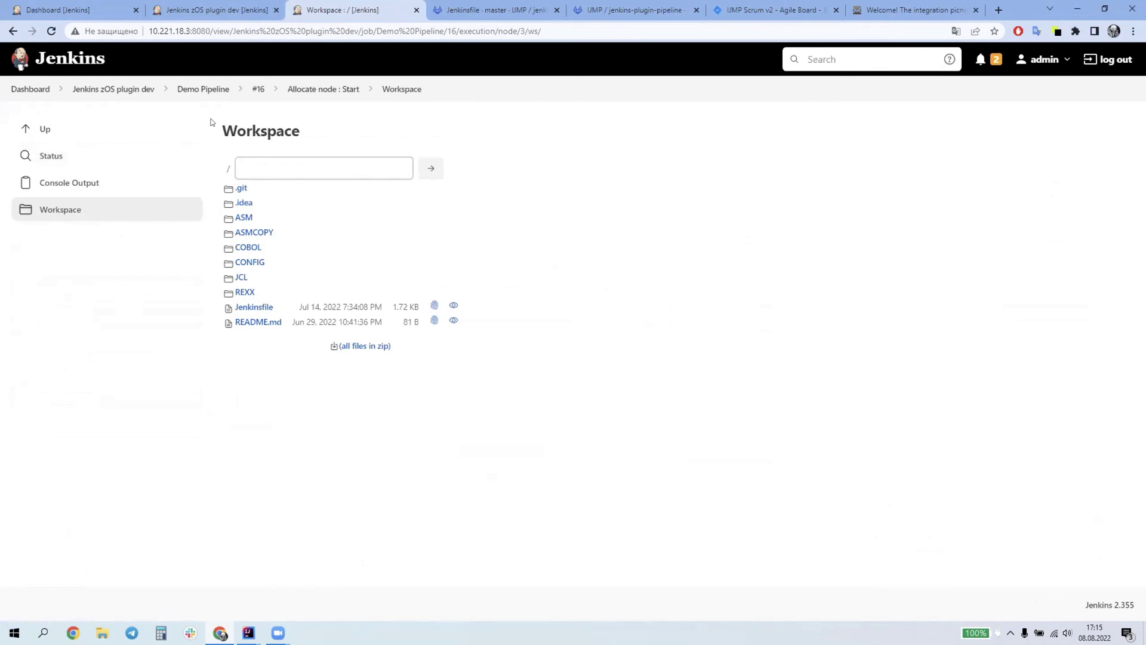
Return to Demo Pipeline and review the console output of build #16, including the Git checkout and job submission stages
{"action": "left_click", "coordinate": [203, 89]}
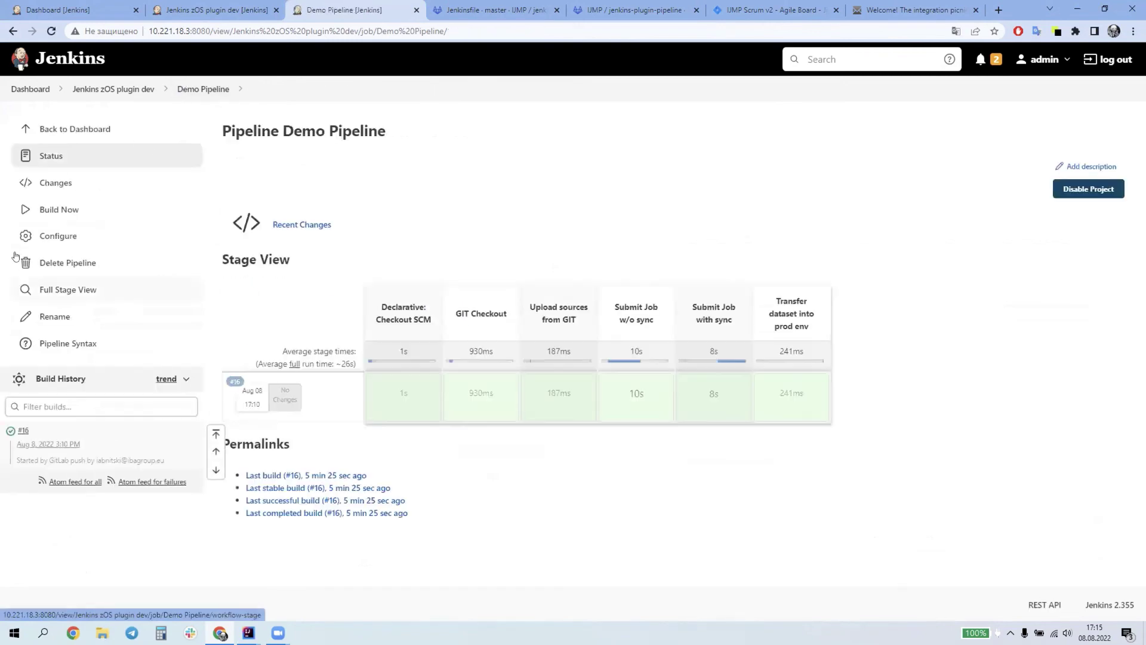
{"action": "left_click", "coordinate": [21, 429]}
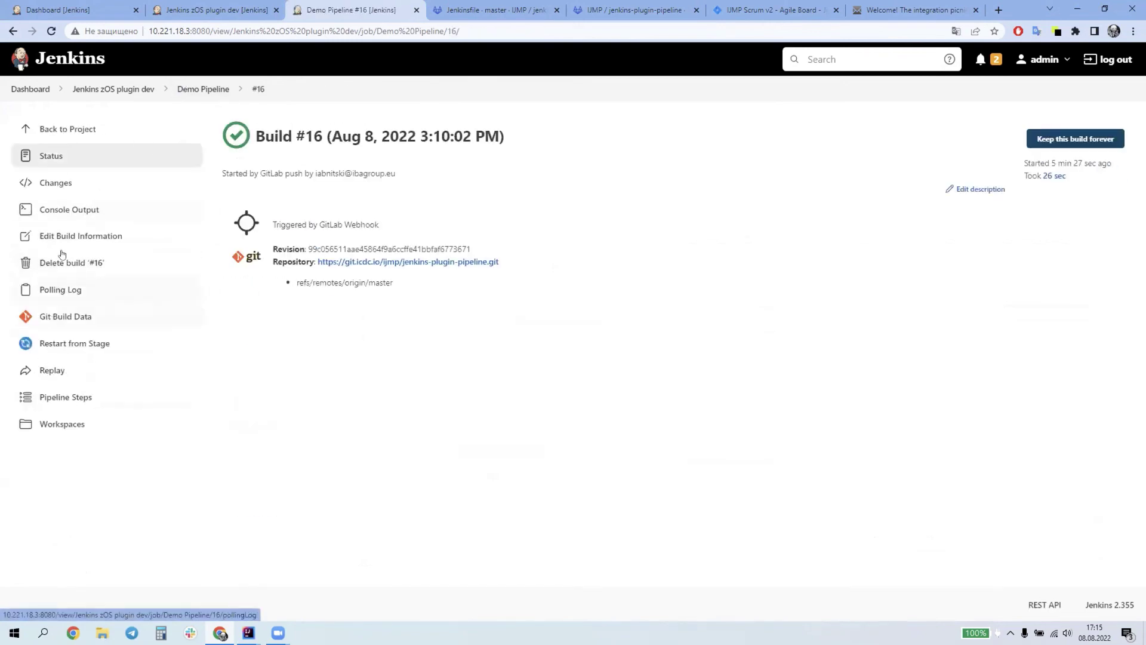
{"action": "left_click", "coordinate": [68, 207]}
{"action": "scroll", "coordinate": [585, 409], "scroll_direction": "down", "scroll_amount": 3}
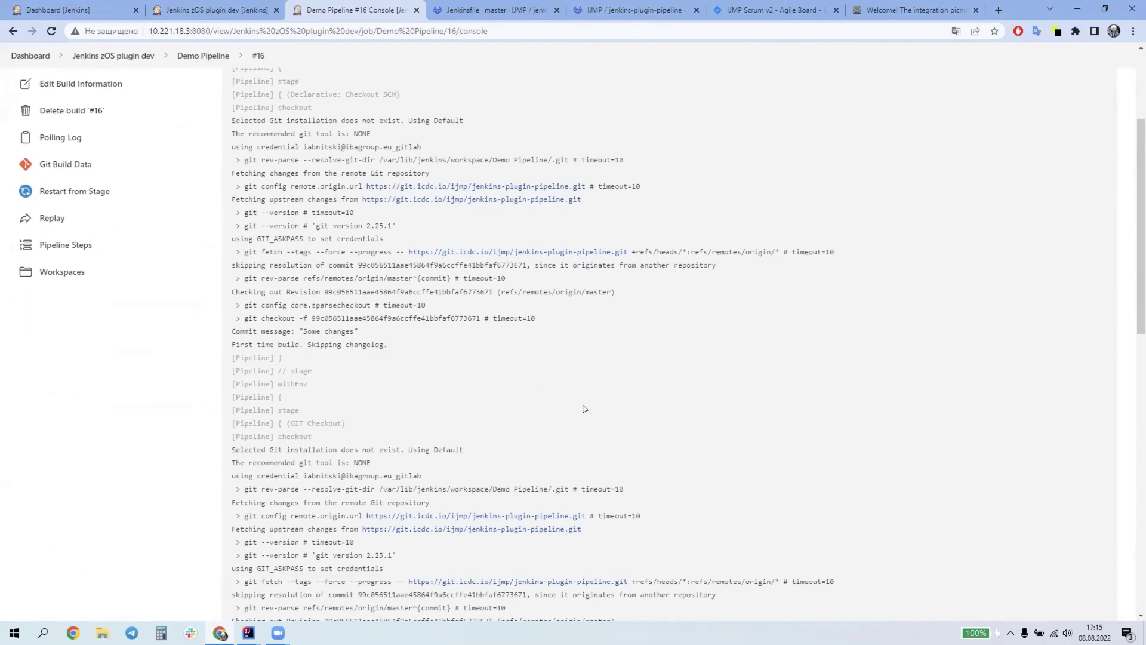
{"action": "scroll", "coordinate": [585, 409], "scroll_direction": "down", "scroll_amount": 9}
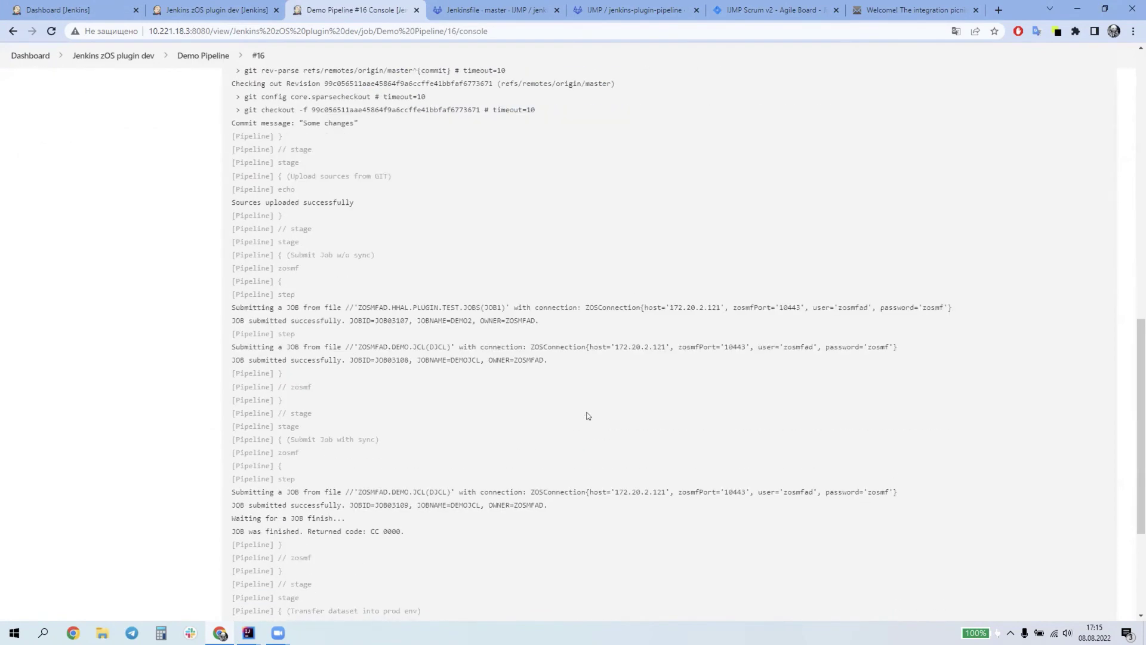
{"action": "scroll", "coordinate": [588, 416], "scroll_direction": "up", "scroll_amount": 5}
{"action": "scroll", "coordinate": [257, 329], "scroll_direction": "down", "scroll_amount": 2}
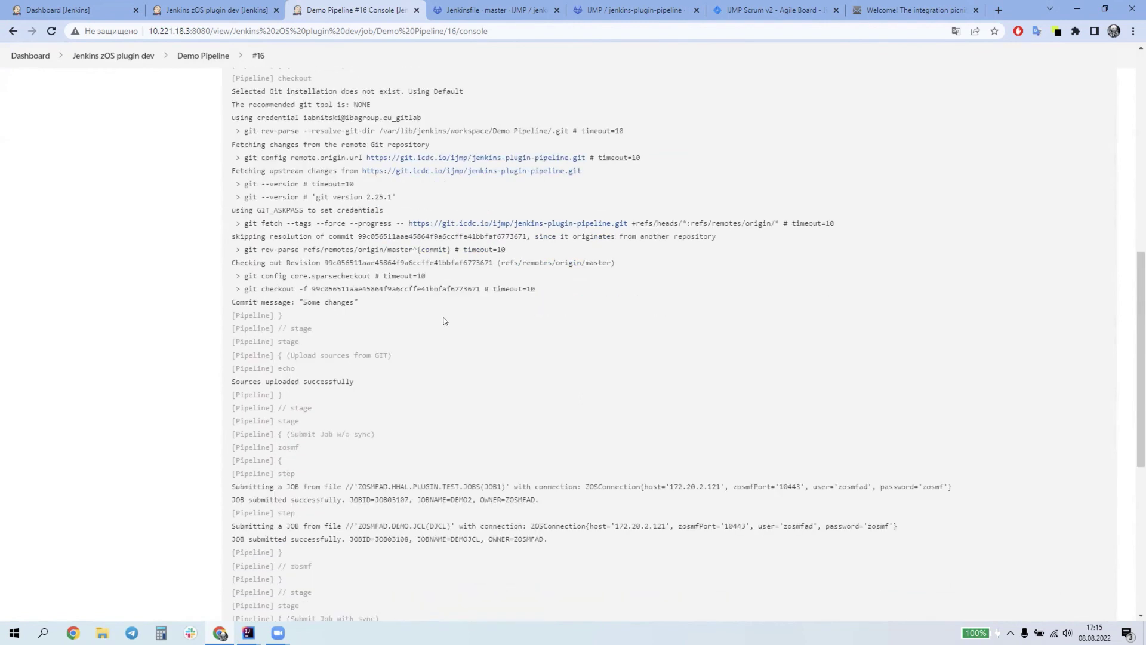
{"action": "scroll", "coordinate": [444, 320], "scroll_direction": "up", "scroll_amount": 4}
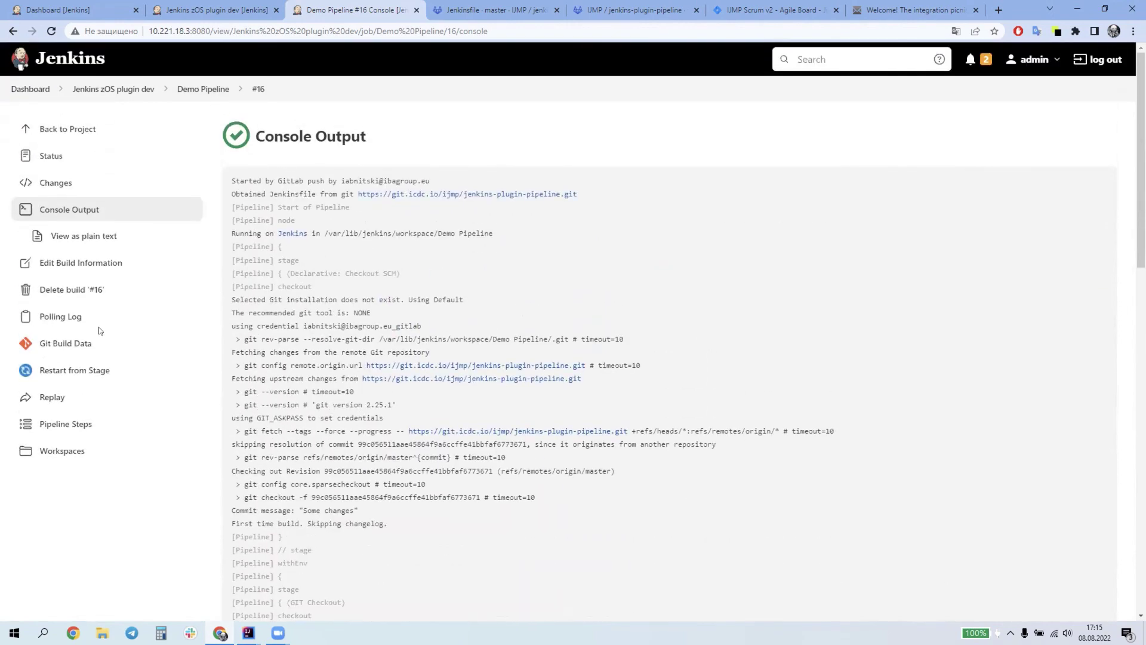
Open the workspace of build #16 again and display the contents of its JCL folder
{"action": "left_click", "coordinate": [65, 451]}
{"action": "left_click", "coordinate": [277, 163]}
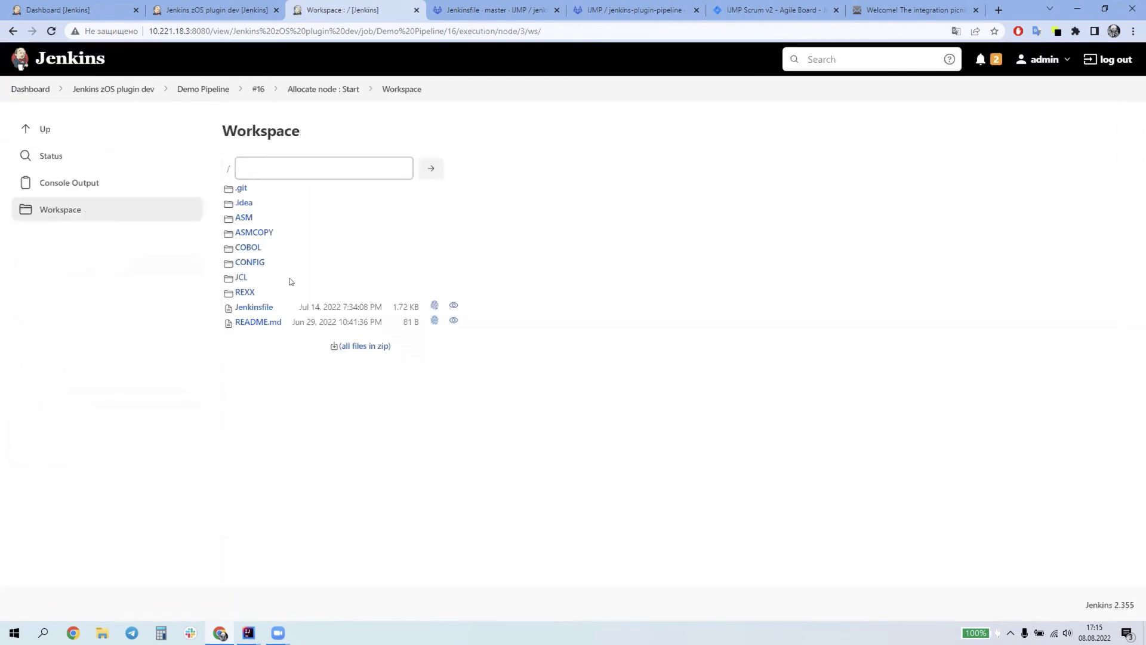
{"action": "left_click", "coordinate": [240, 279]}
{"action": "left_click", "coordinate": [244, 224]}
{"action": "left_click", "coordinate": [527, 300]}
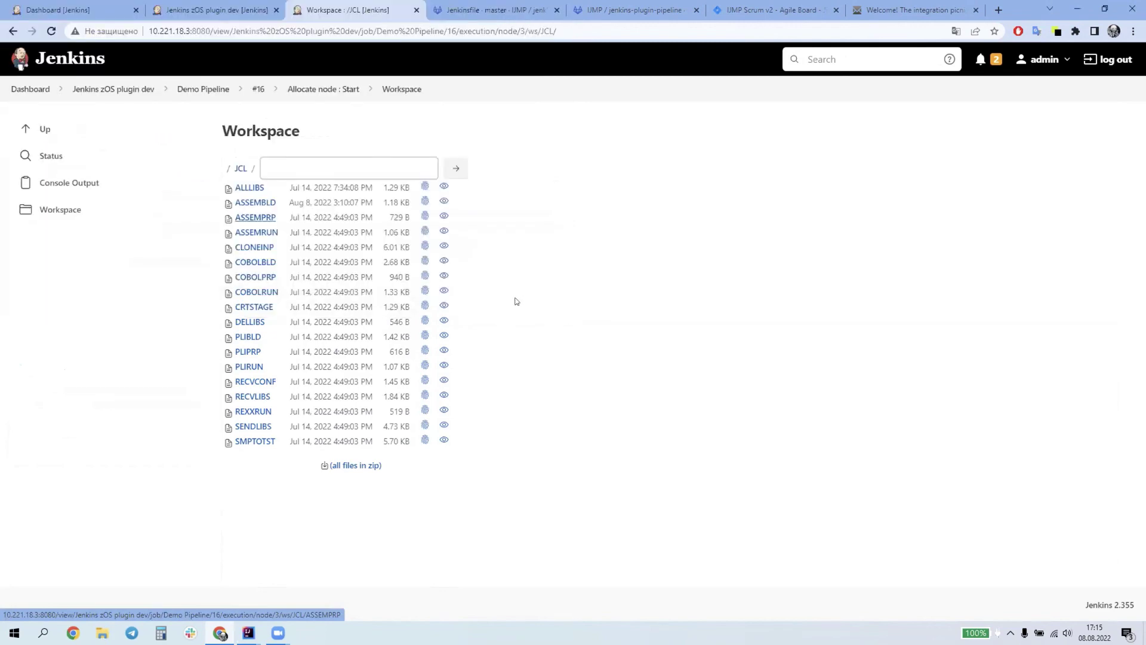
View the COBOLBLD file, read through its compile and link steps for SAM1 and SAM2, and return to the JCL folder
{"action": "left_click", "coordinate": [445, 262]}
{"action": "scroll", "coordinate": [47, 137], "scroll_direction": "down", "scroll_amount": 4}
{"action": "scroll", "coordinate": [47, 138], "scroll_direction": "up", "scroll_amount": 4}
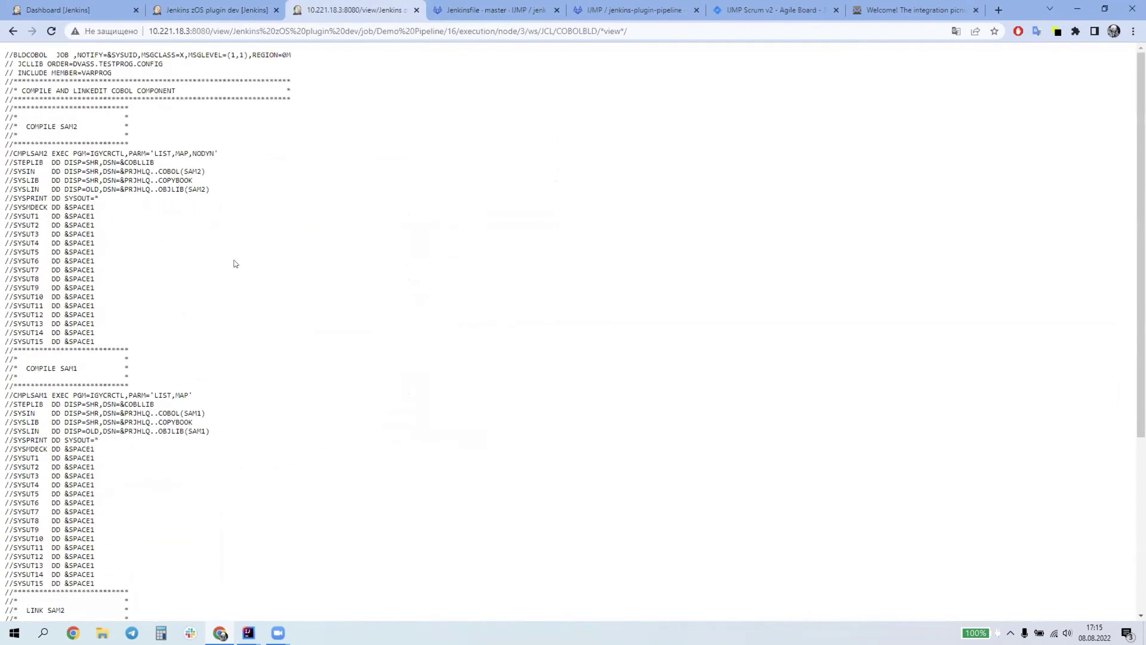
{"action": "scroll", "coordinate": [113, 162], "scroll_direction": "down", "scroll_amount": 5}
{"action": "scroll", "coordinate": [80, 303], "scroll_direction": "up", "scroll_amount": 5}
{"action": "scroll", "coordinate": [19, 75], "scroll_direction": "down", "scroll_amount": 4}
{"action": "left_click_drag", "start_coordinate": [13, 97], "coordinate": [223, 450]}
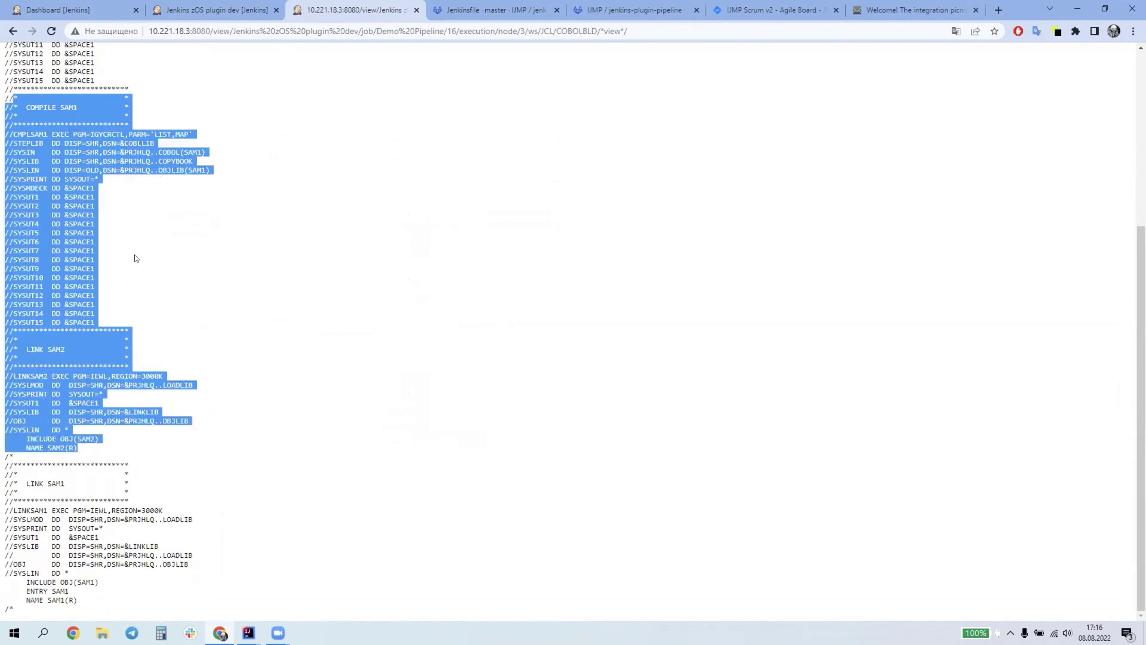
{"action": "scroll", "coordinate": [149, 261], "scroll_direction": "up", "scroll_amount": 5}
{"action": "left_click", "coordinate": [163, 209]}
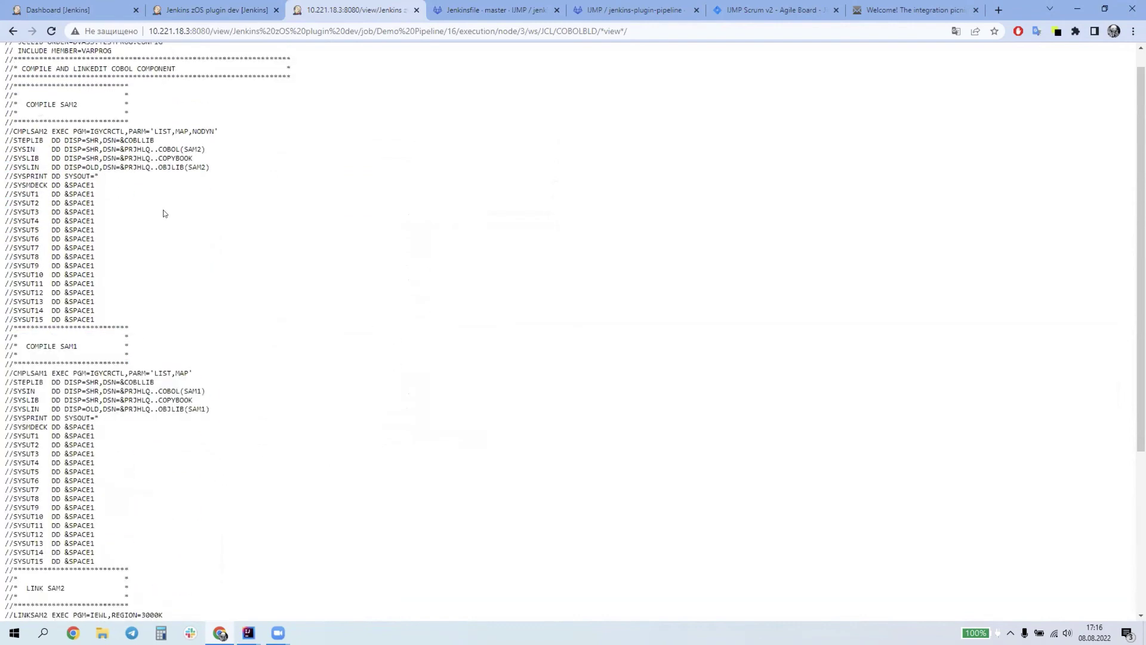
{"action": "left_click", "coordinate": [12, 31]}
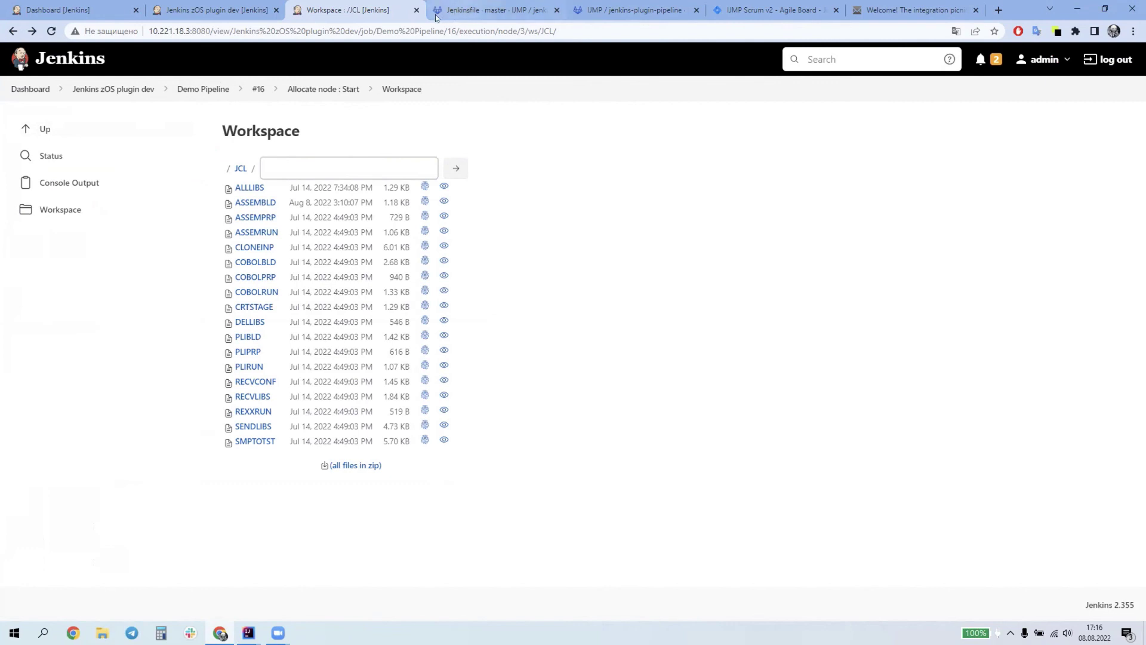
Check the jenkins-plugin-pipeline repository files in GitLab and switch to the jenkins-plugin project in IntelliJ IDEA
{"action": "left_click", "coordinate": [598, 7]}
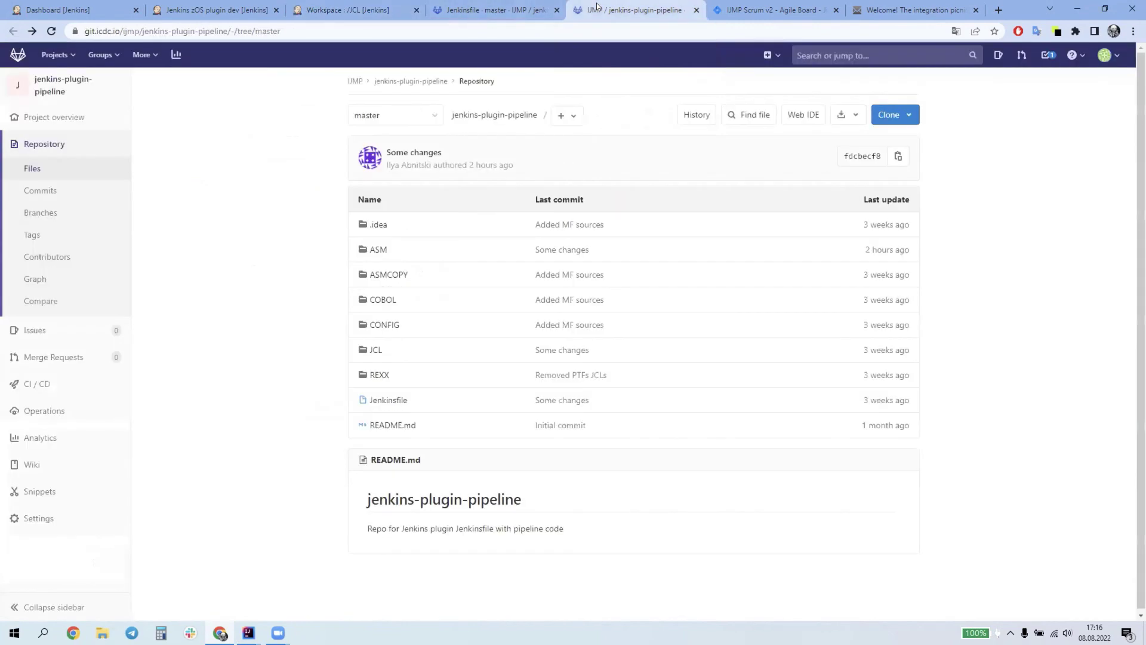
{"action": "left_click", "coordinate": [317, 8]}
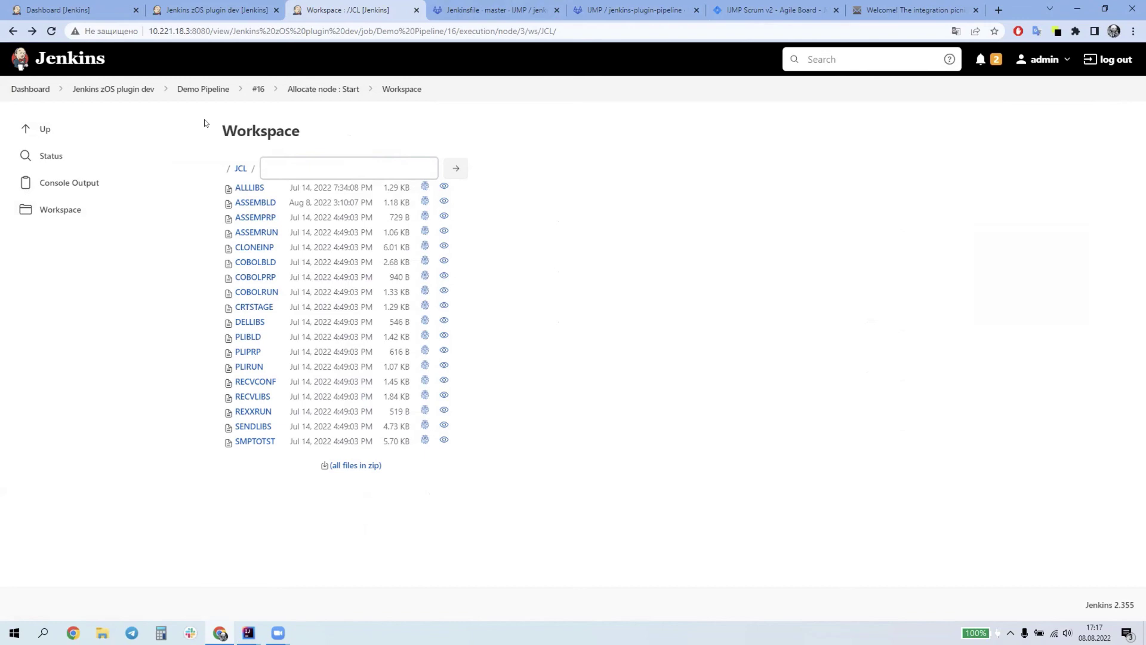
{"action": "left_click", "coordinate": [245, 629]}
{"action": "left_click", "coordinate": [323, 588]}
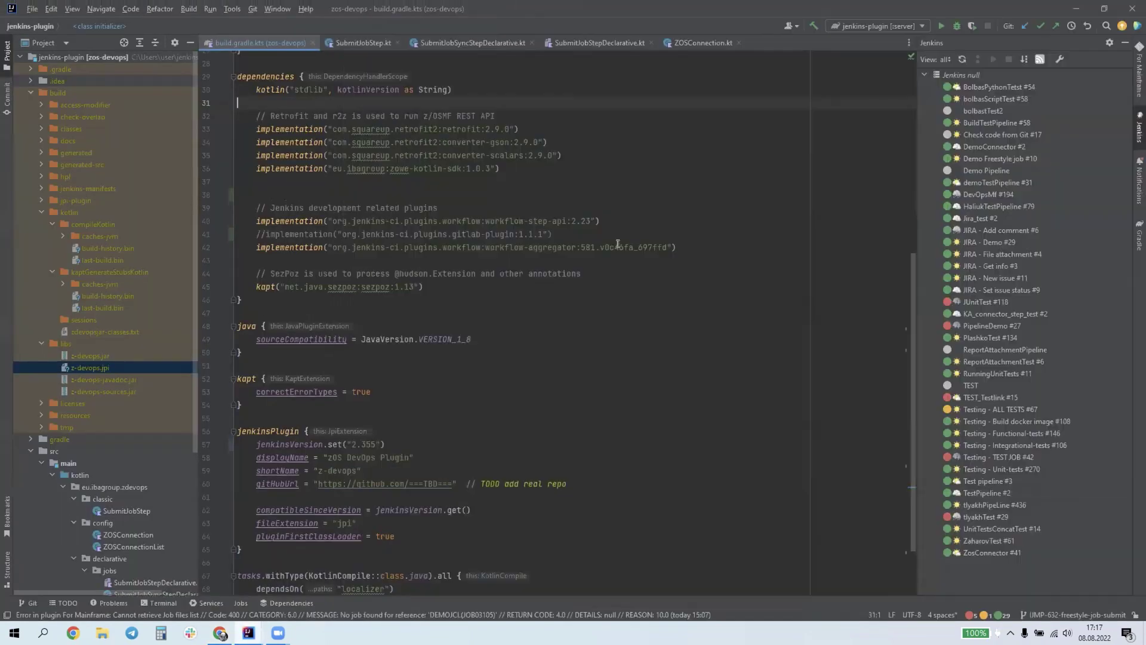